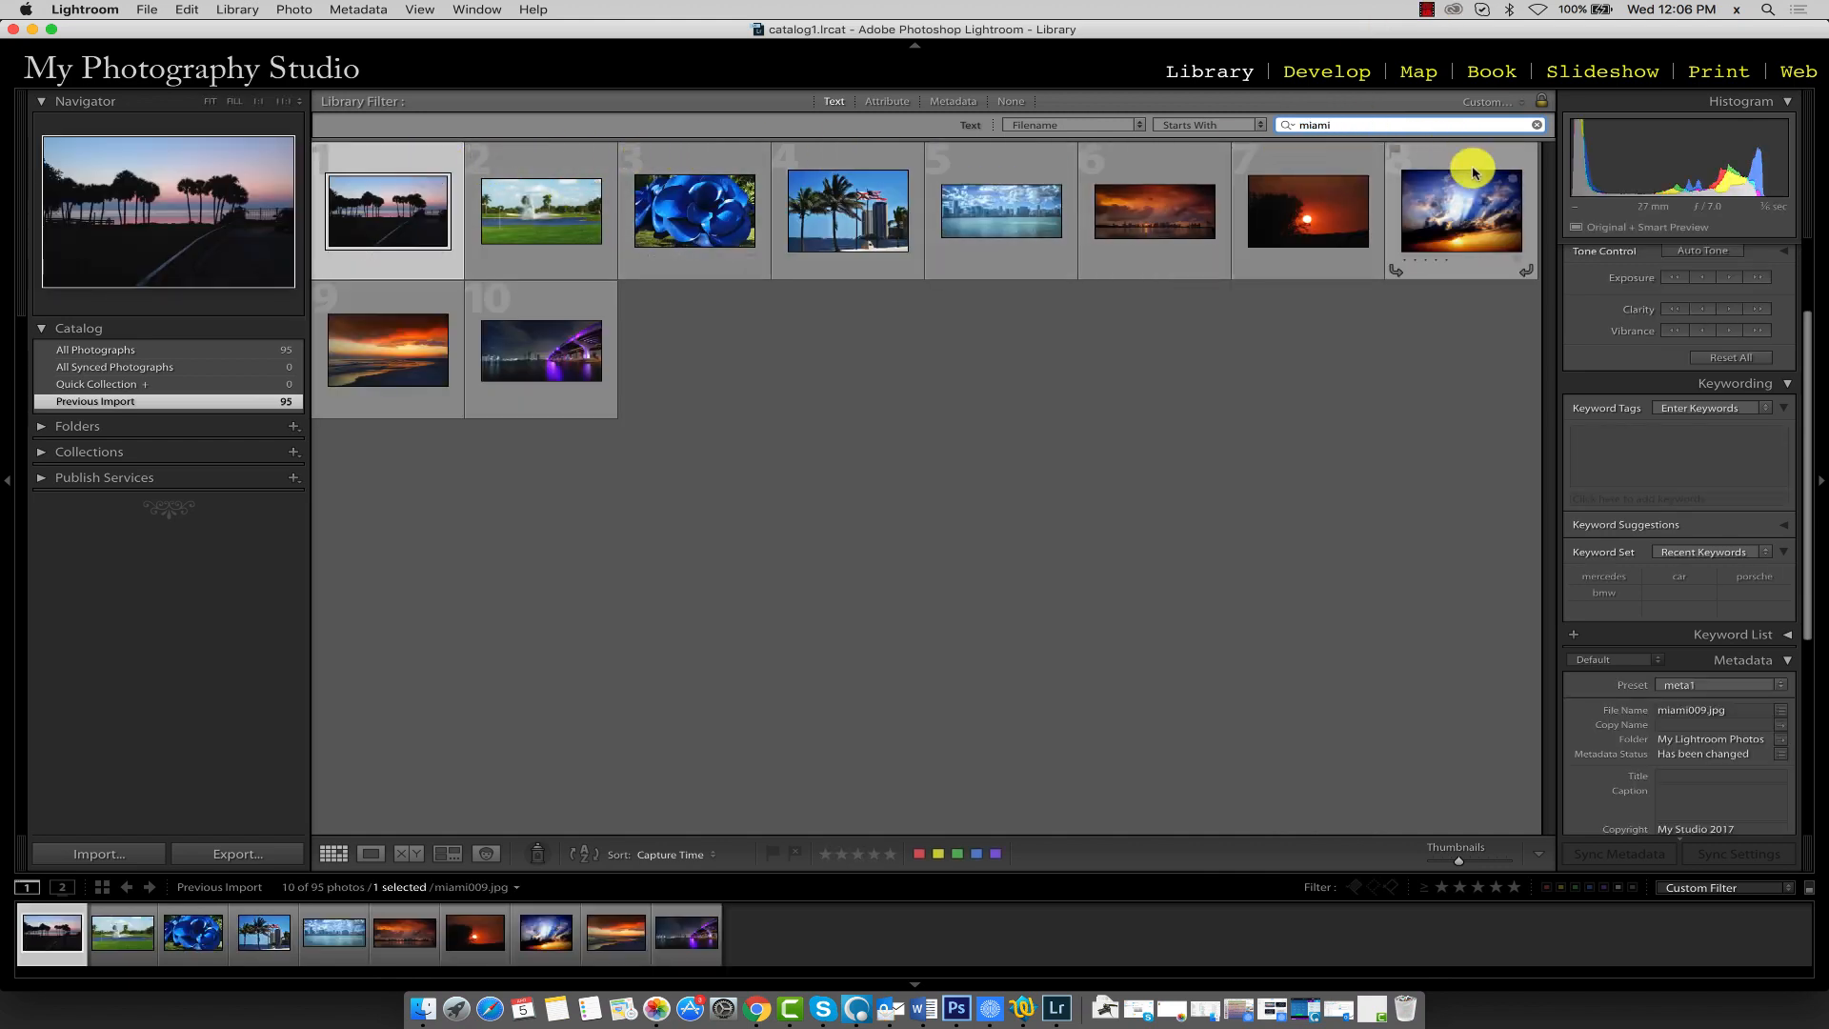
# Select all the filtered miami photos and use the Painter to assign them the keywords "vacation, miami".
pyautogui.keyDown('shift'); pyautogui.click(584, 307); pyautogui.keyUp('shift')
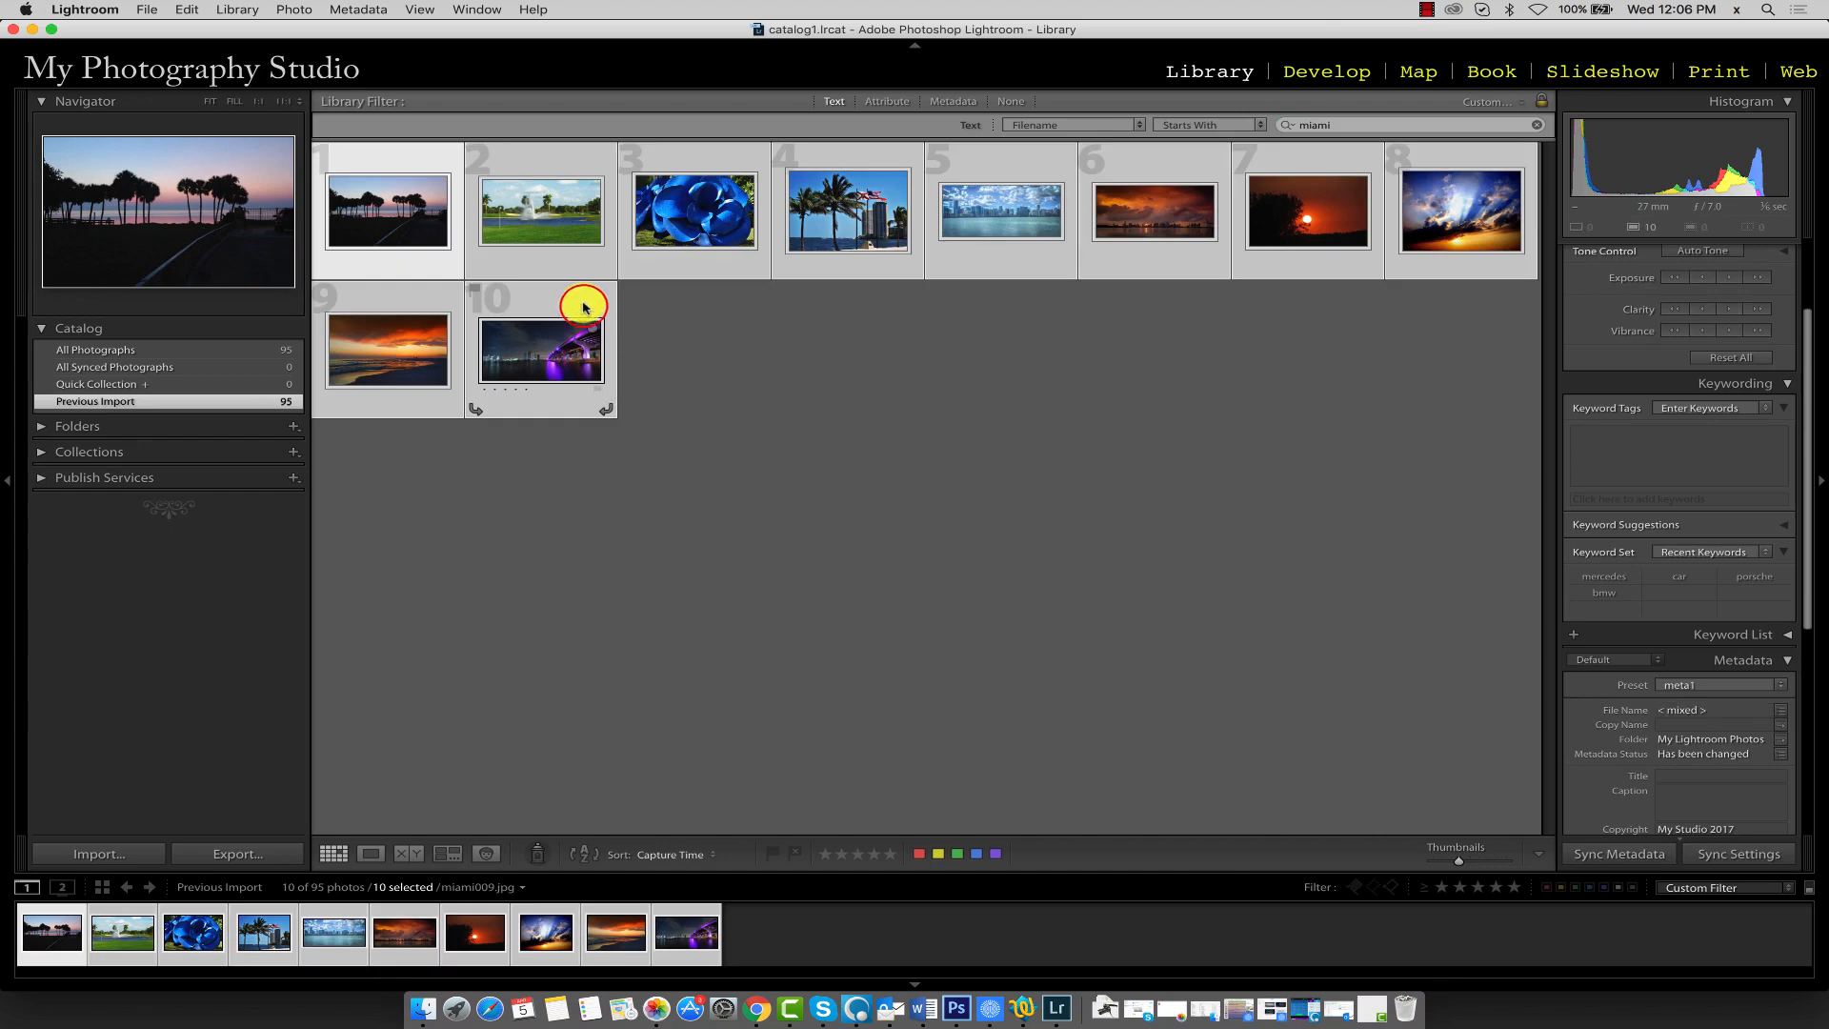
pyautogui.click(550, 854)
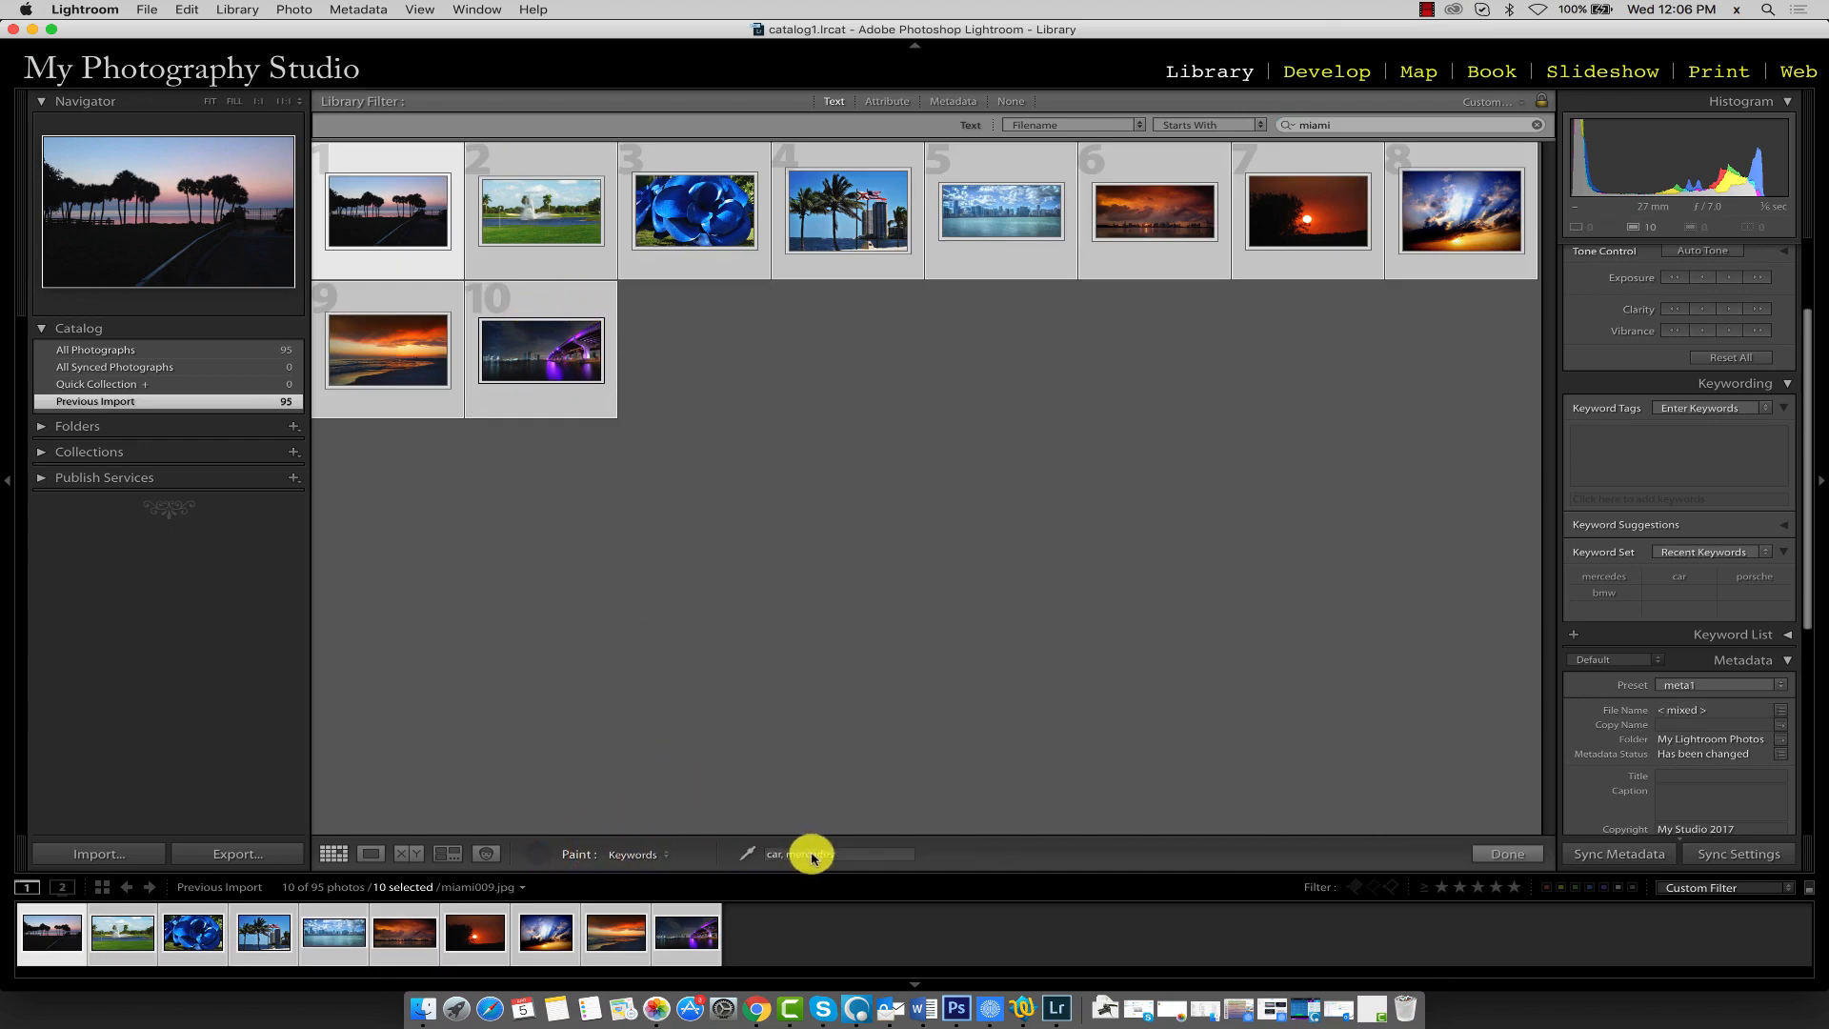
pyautogui.doubleClick(790, 854)
pyautogui.doubleClick(775, 855)
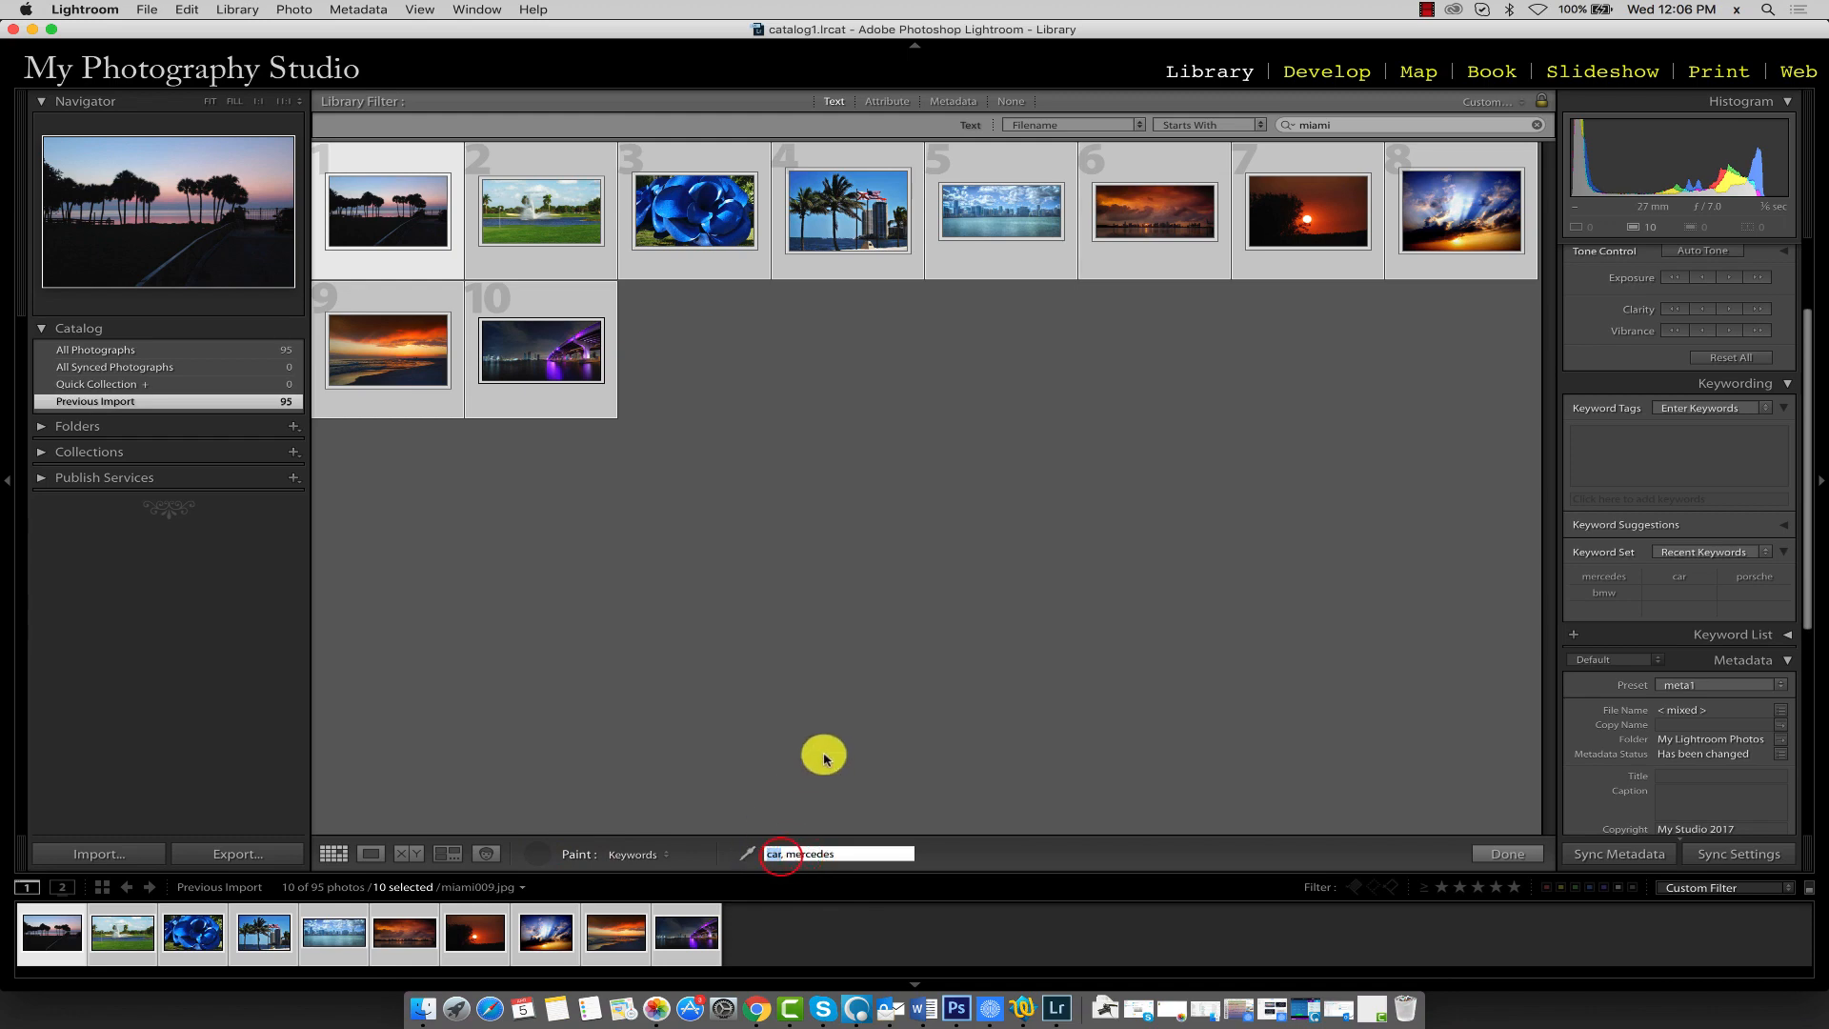
pyautogui.write('cation')
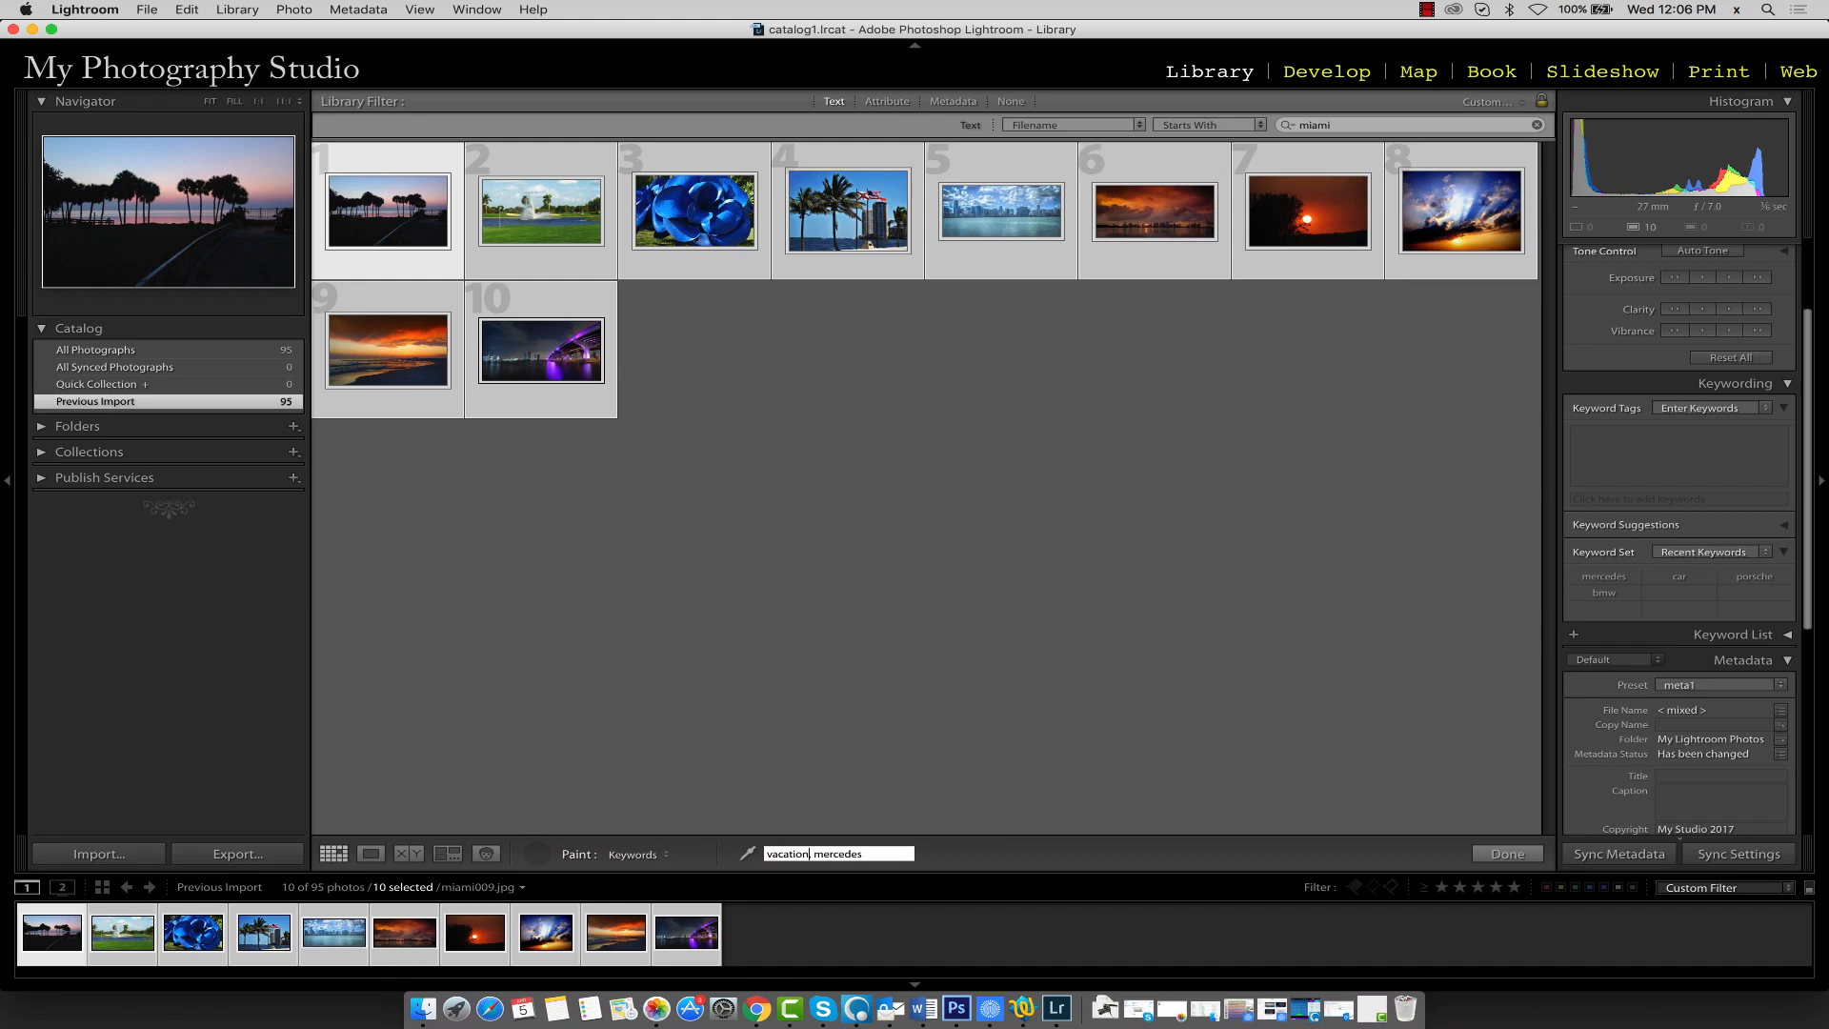
pyautogui.hotkey('shift', 'Right')
pyautogui.click(391, 200)
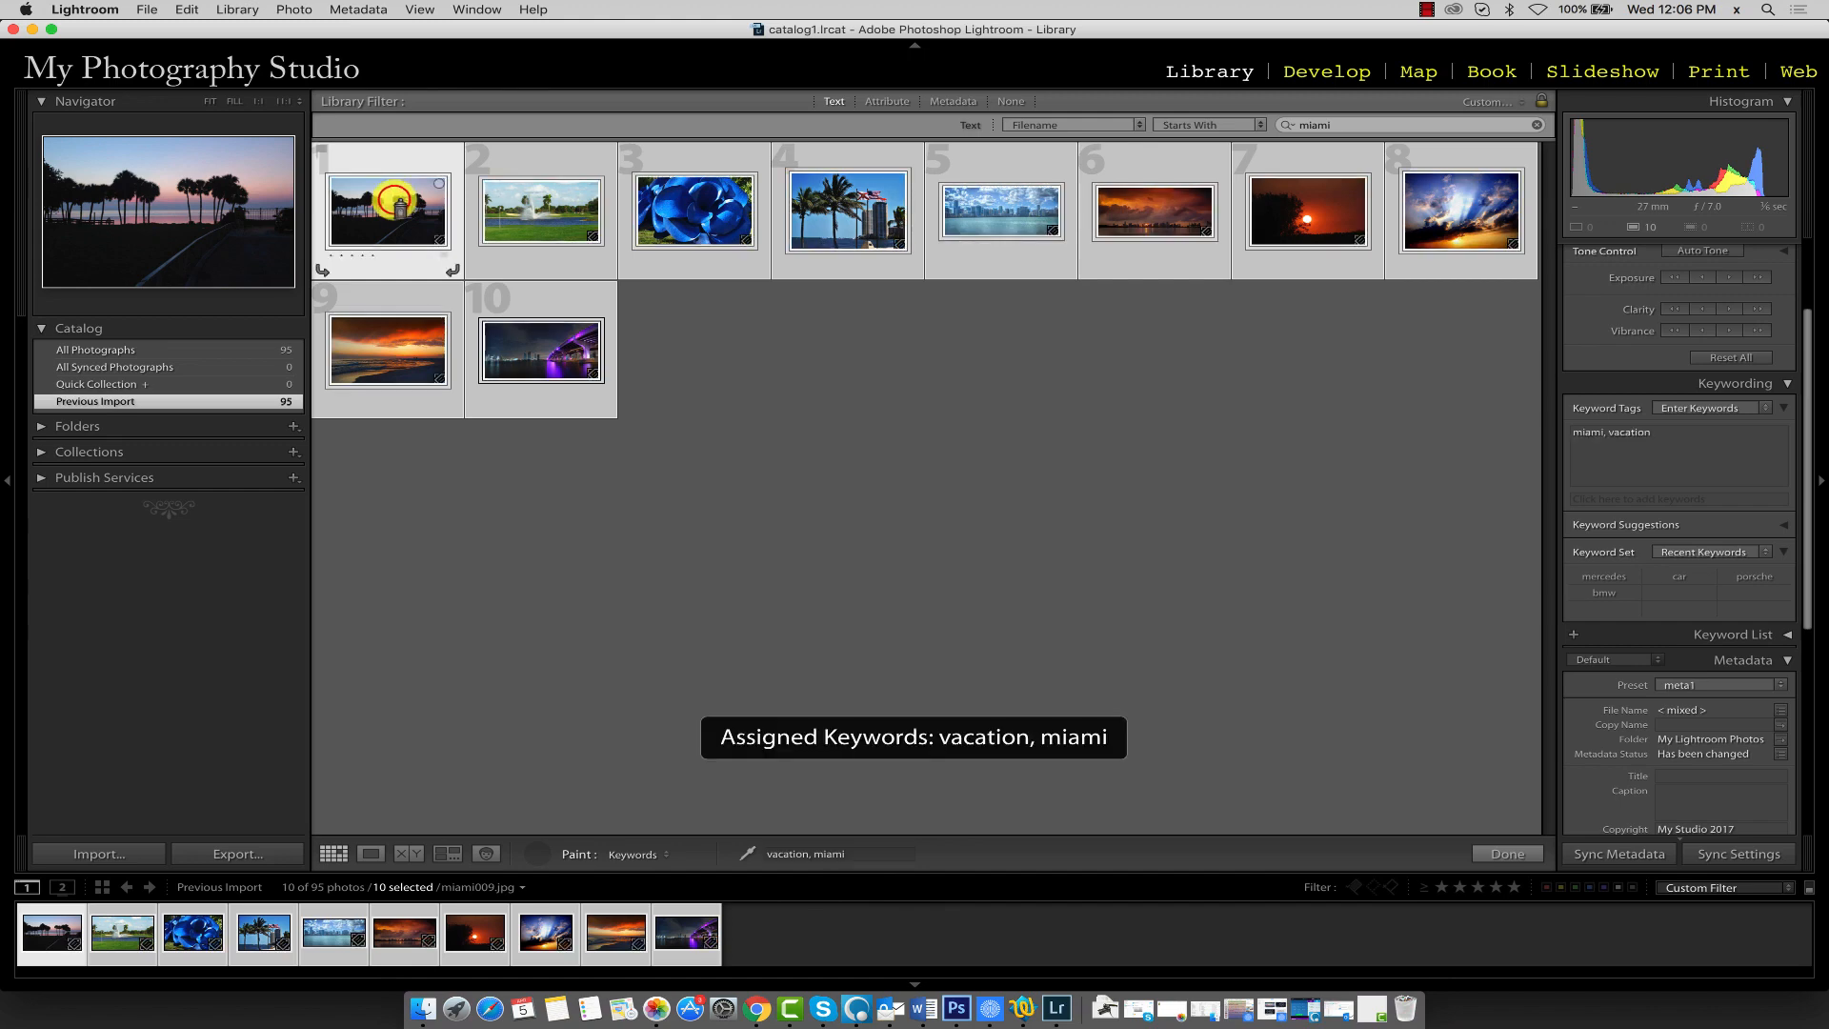
# Check the keyword tags of the miami photos one by one.
pyautogui.click(892, 441)
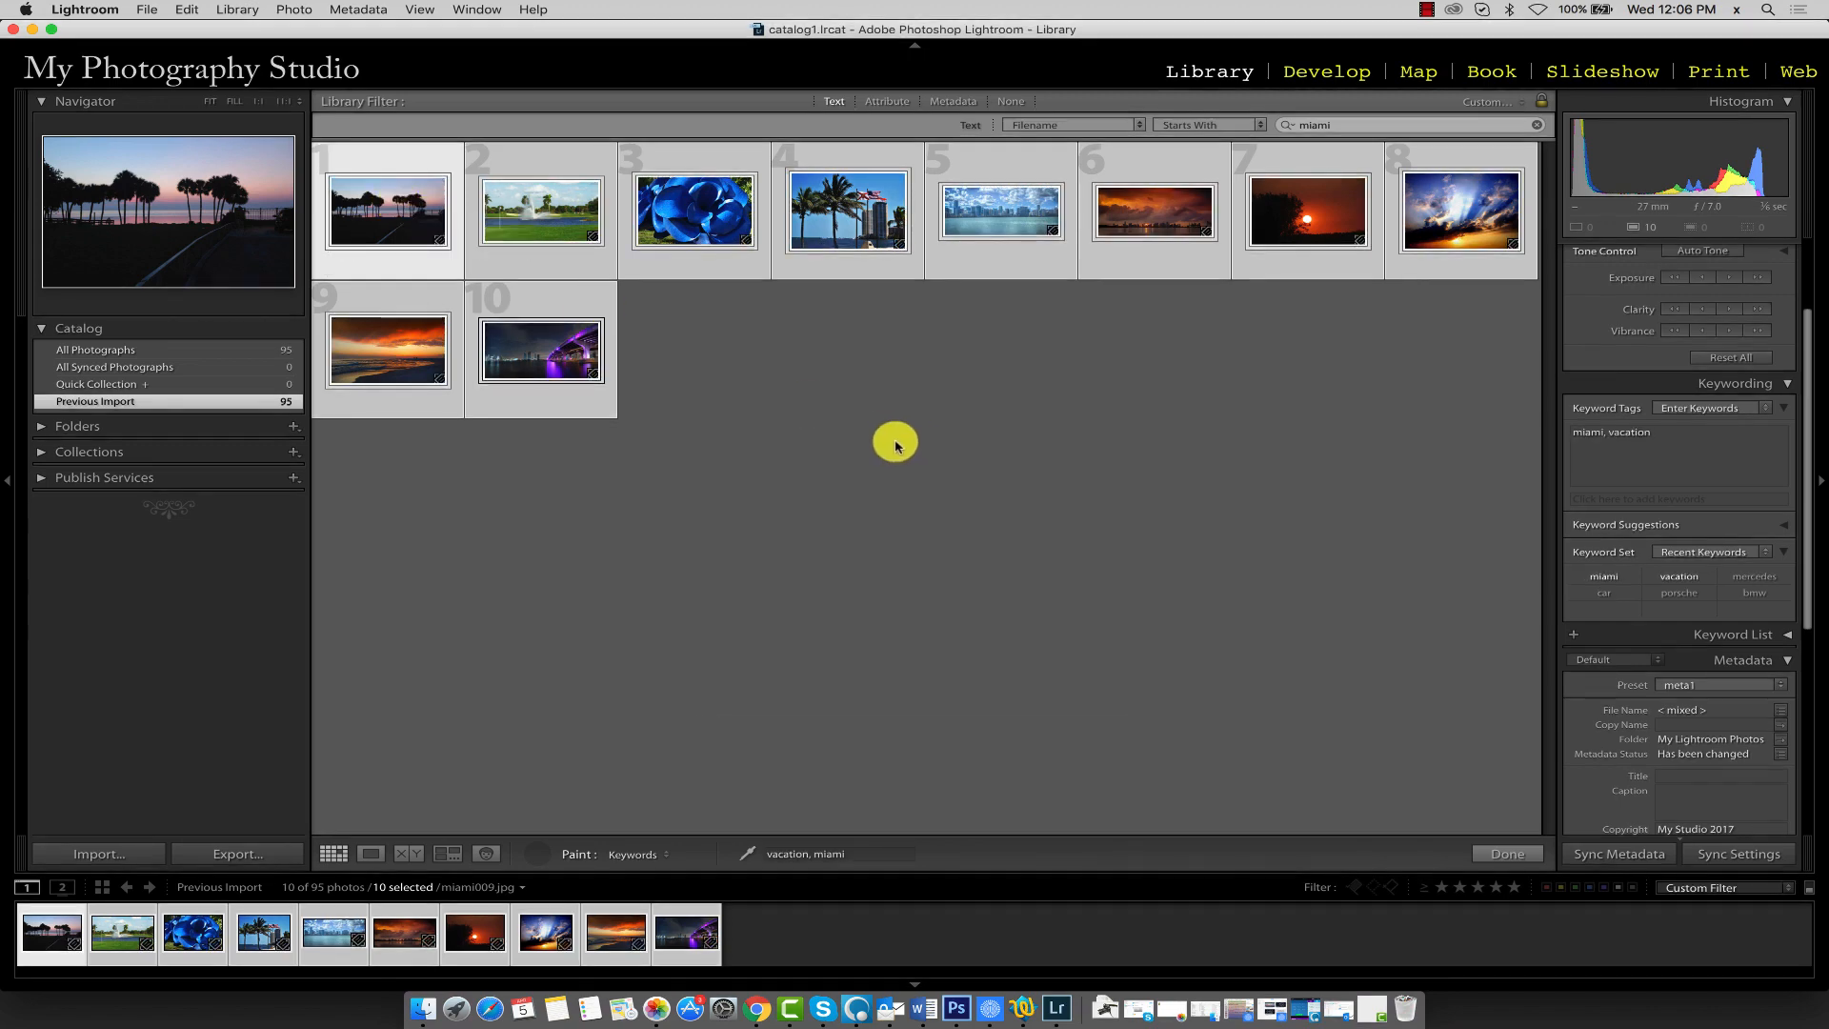
pyautogui.click(388, 160)
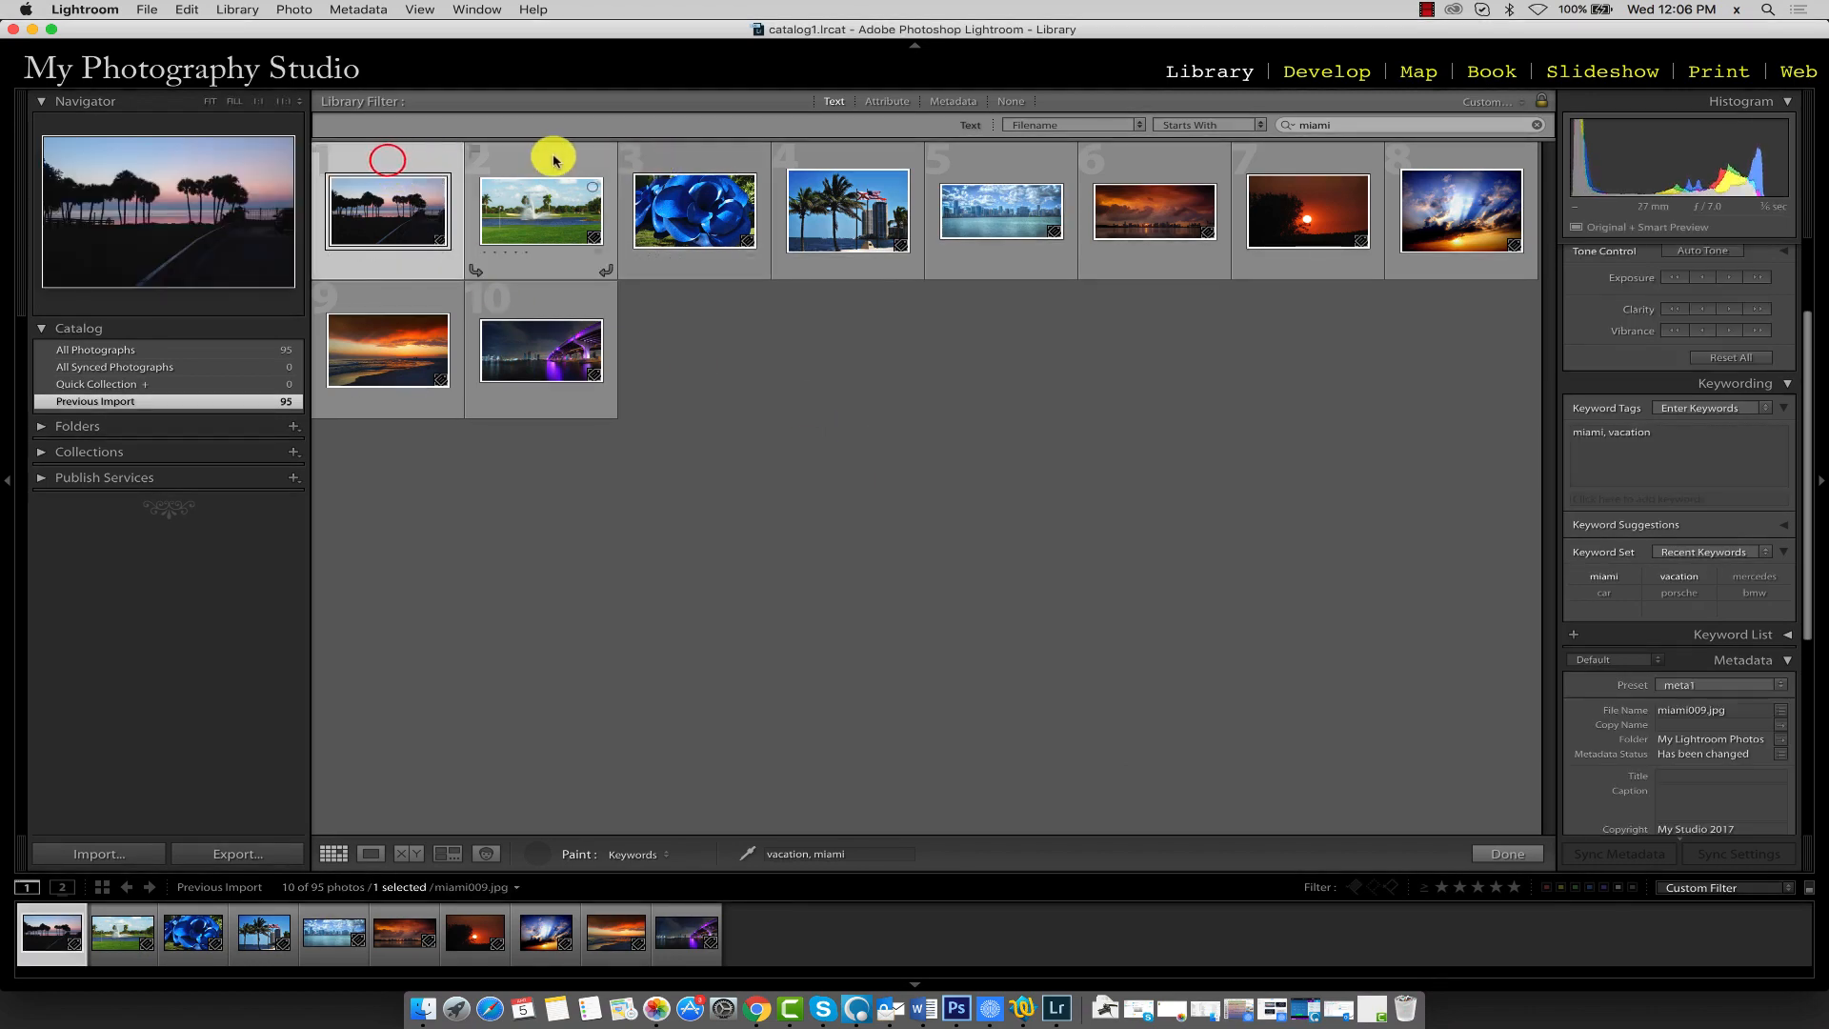
pyautogui.click(552, 157)
pyautogui.click(680, 162)
pyautogui.click(847, 164)
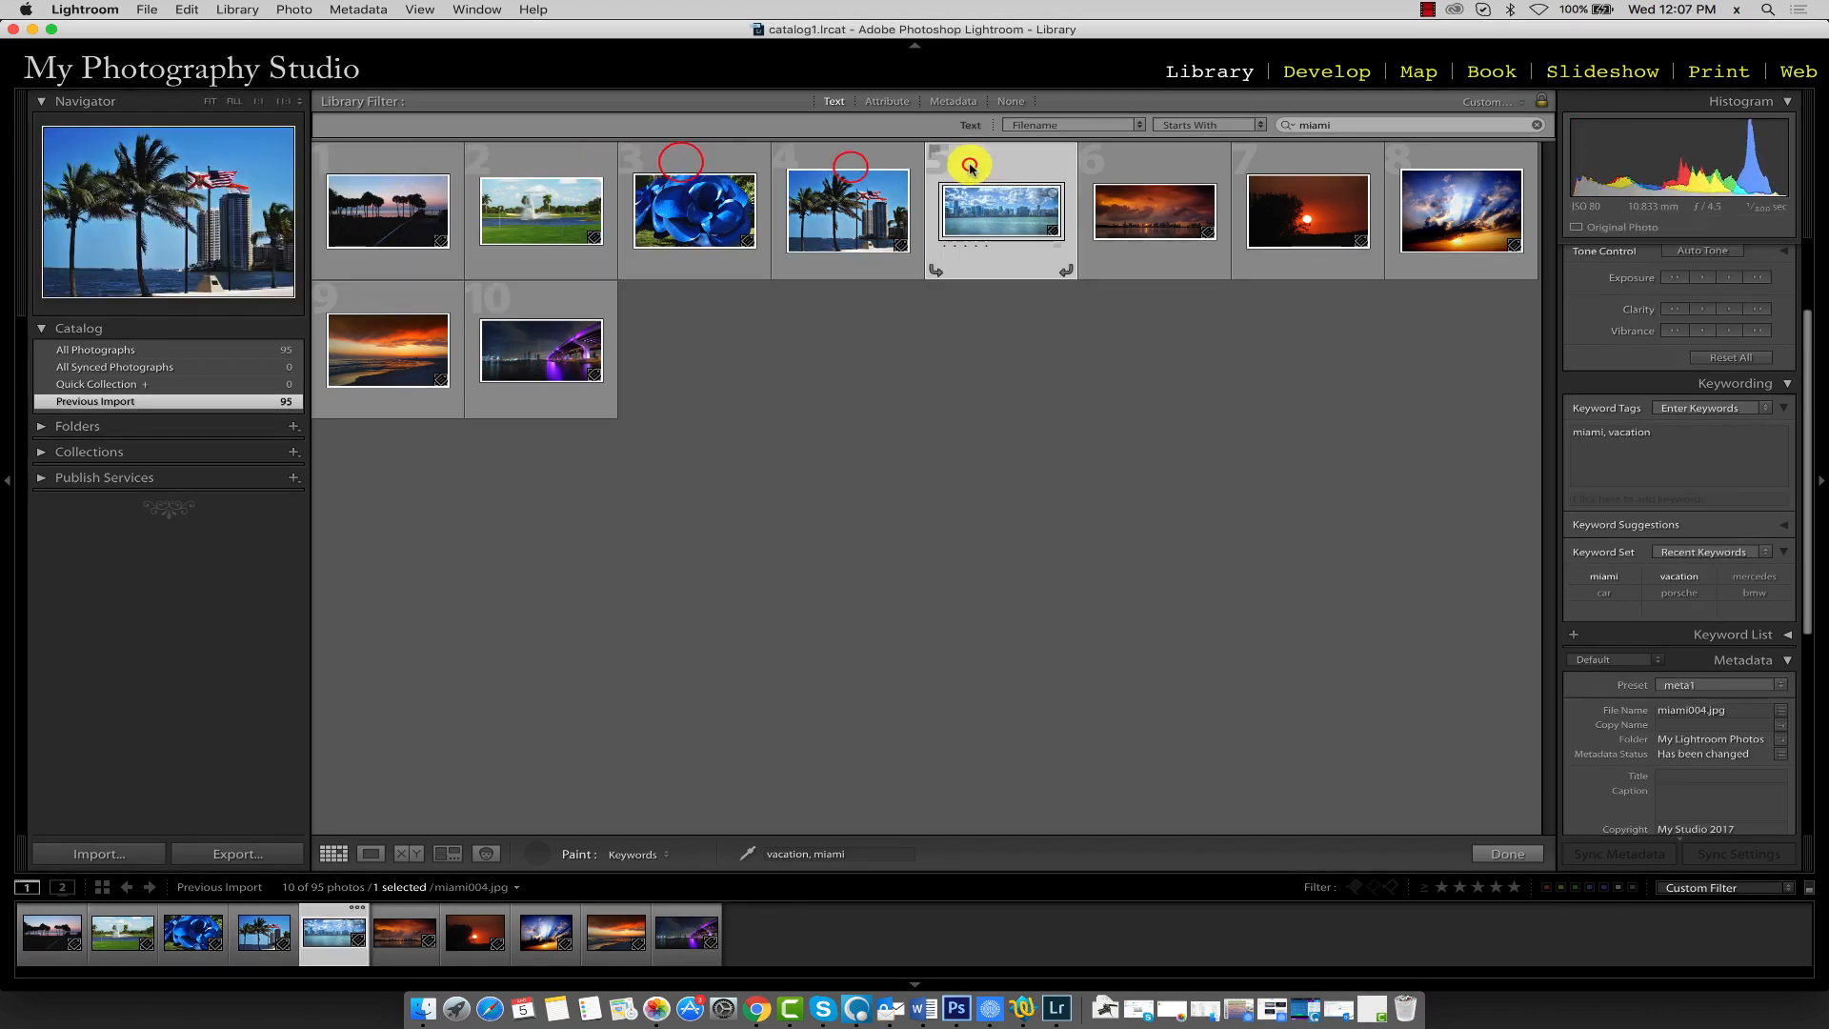
pyautogui.click(969, 163)
pyautogui.click(1114, 169)
pyautogui.click(1302, 167)
pyautogui.click(1433, 164)
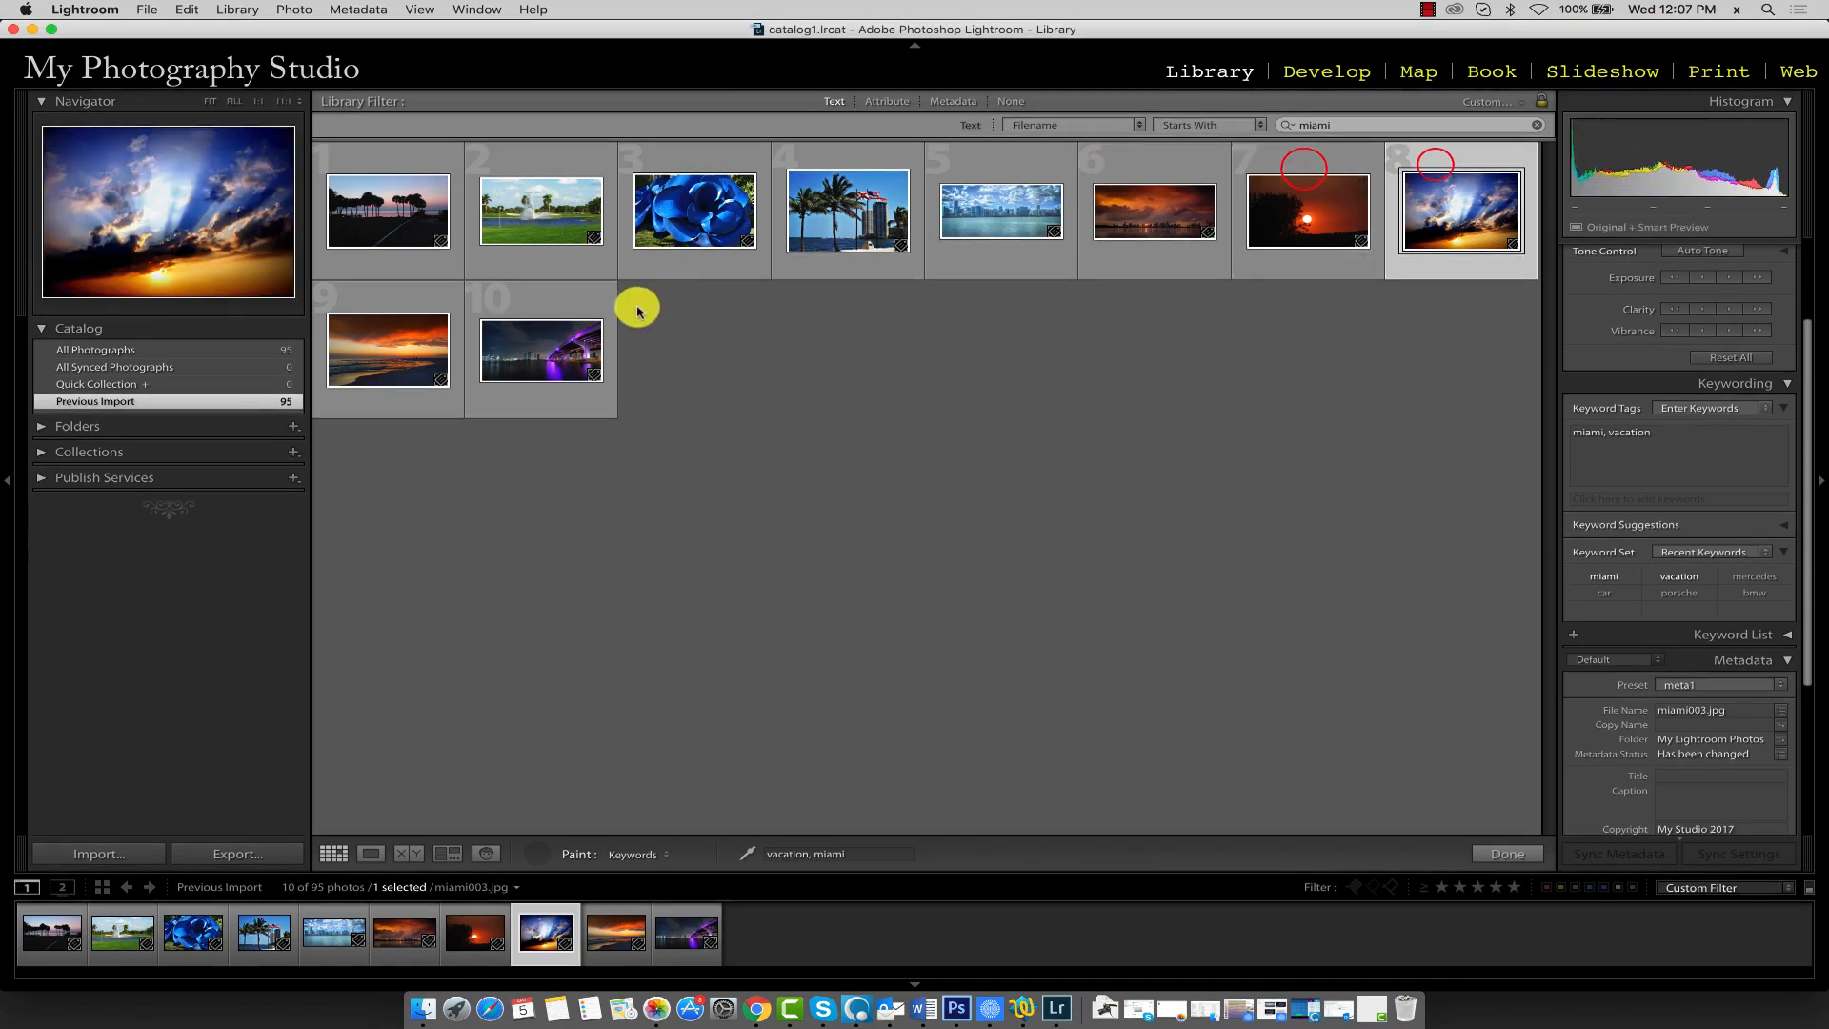
pyautogui.click(535, 304)
pyautogui.click(445, 307)
pyautogui.click(803, 417)
# Filter the photos to filenames starting with "la" and select all the matching photos.
pyautogui.press('super+f')
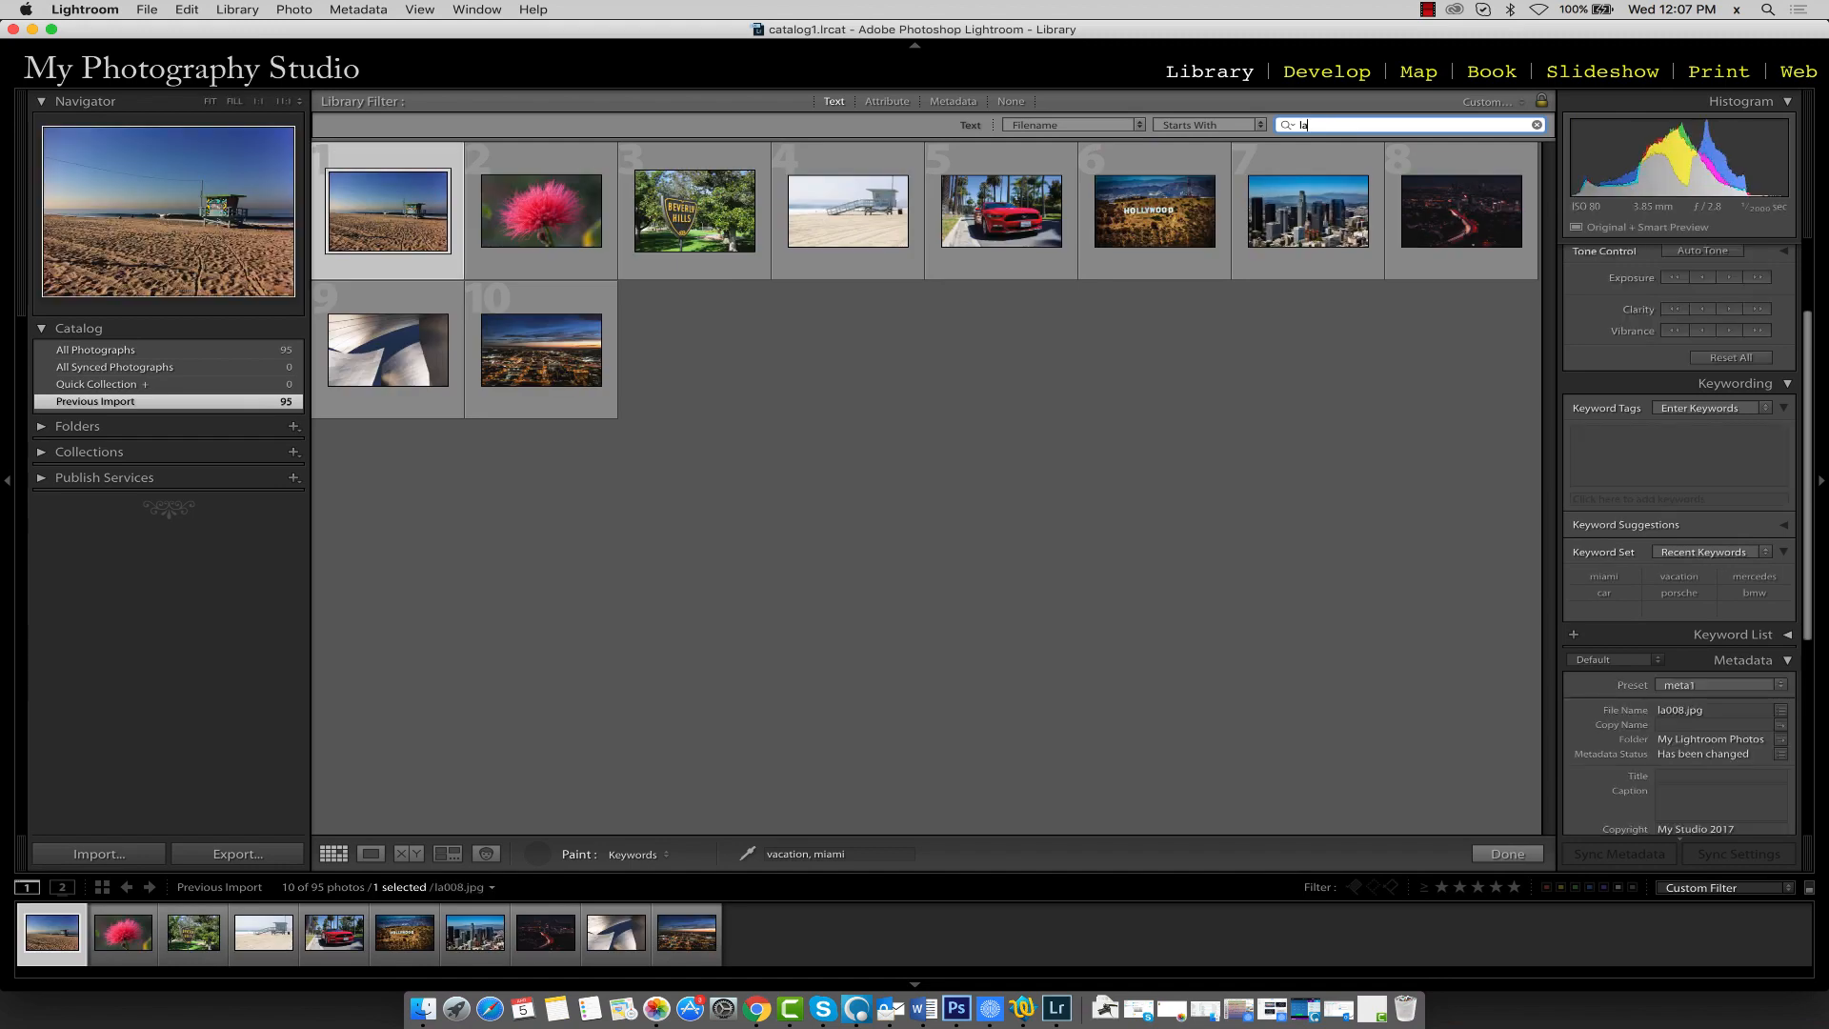
pyautogui.press('shift')
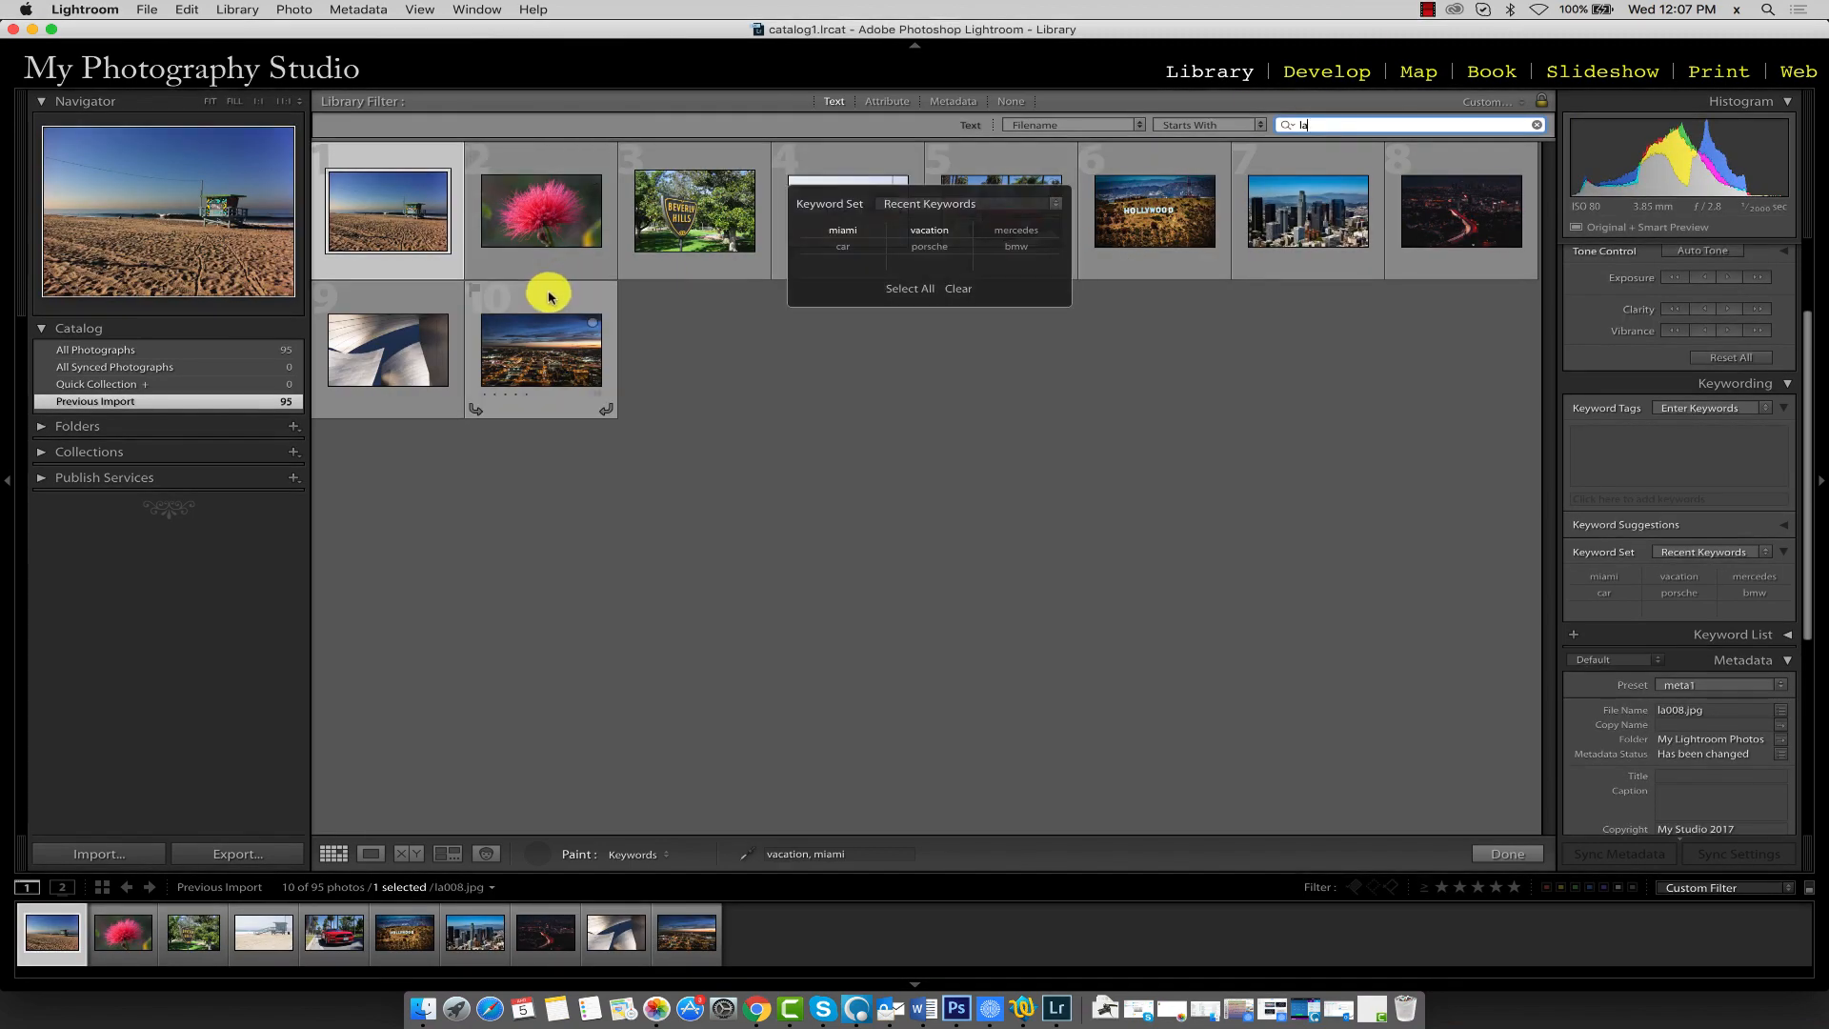
pyautogui.press('super+a')
pyautogui.click(549, 293)
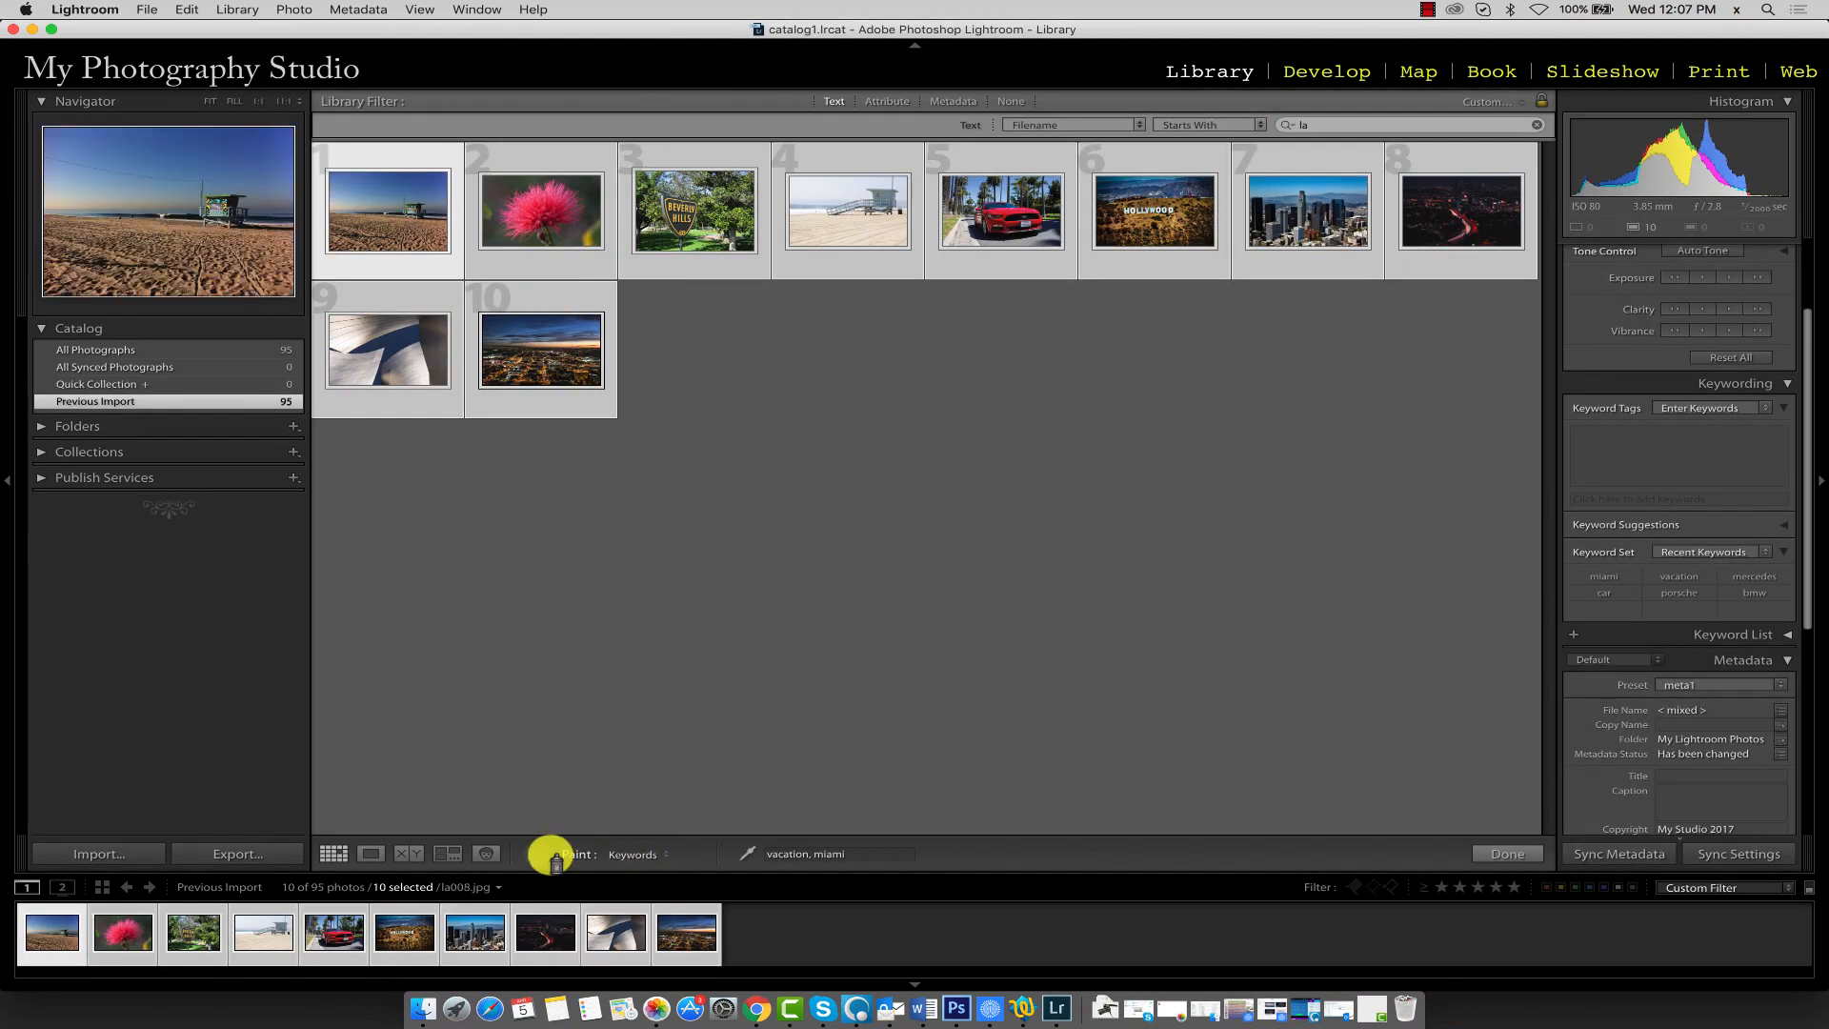
# Set the Painter keywords to "vacation, la" and apply them to the selected photos.
pyautogui.click(816, 854)
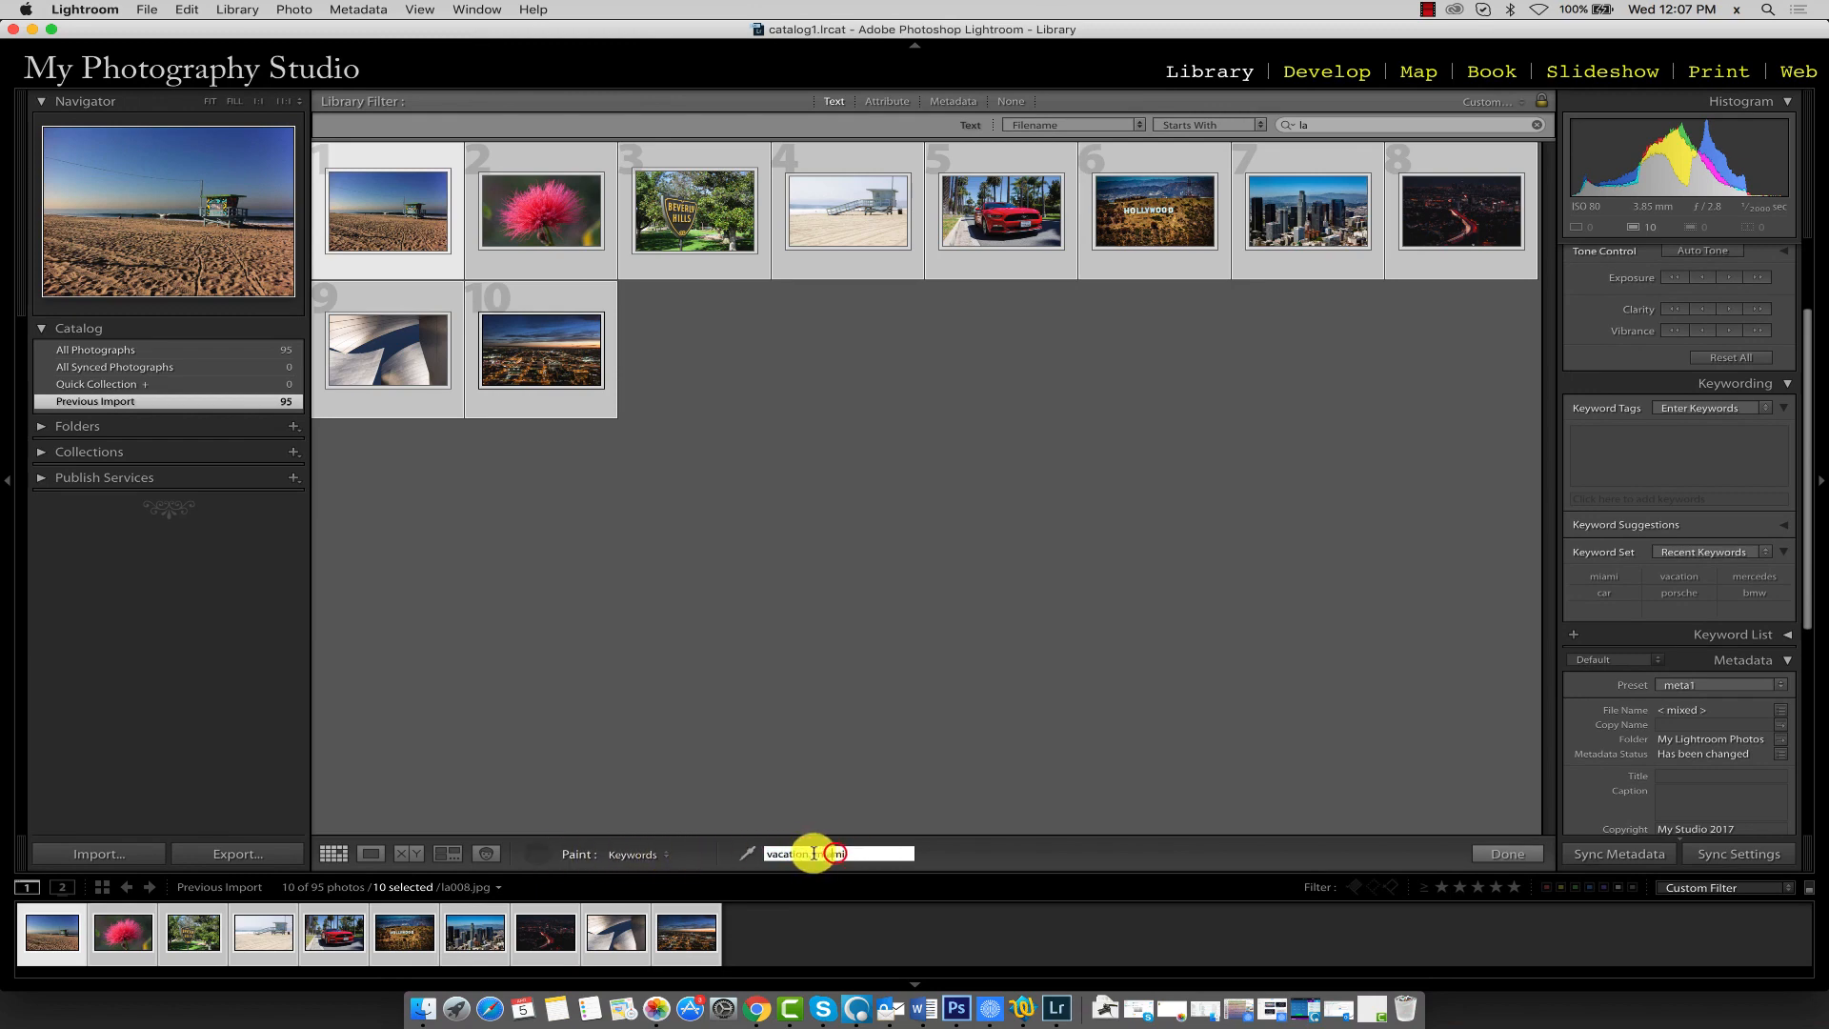
pyautogui.doubleClick(834, 853)
pyautogui.write('la')
pyautogui.click(389, 204)
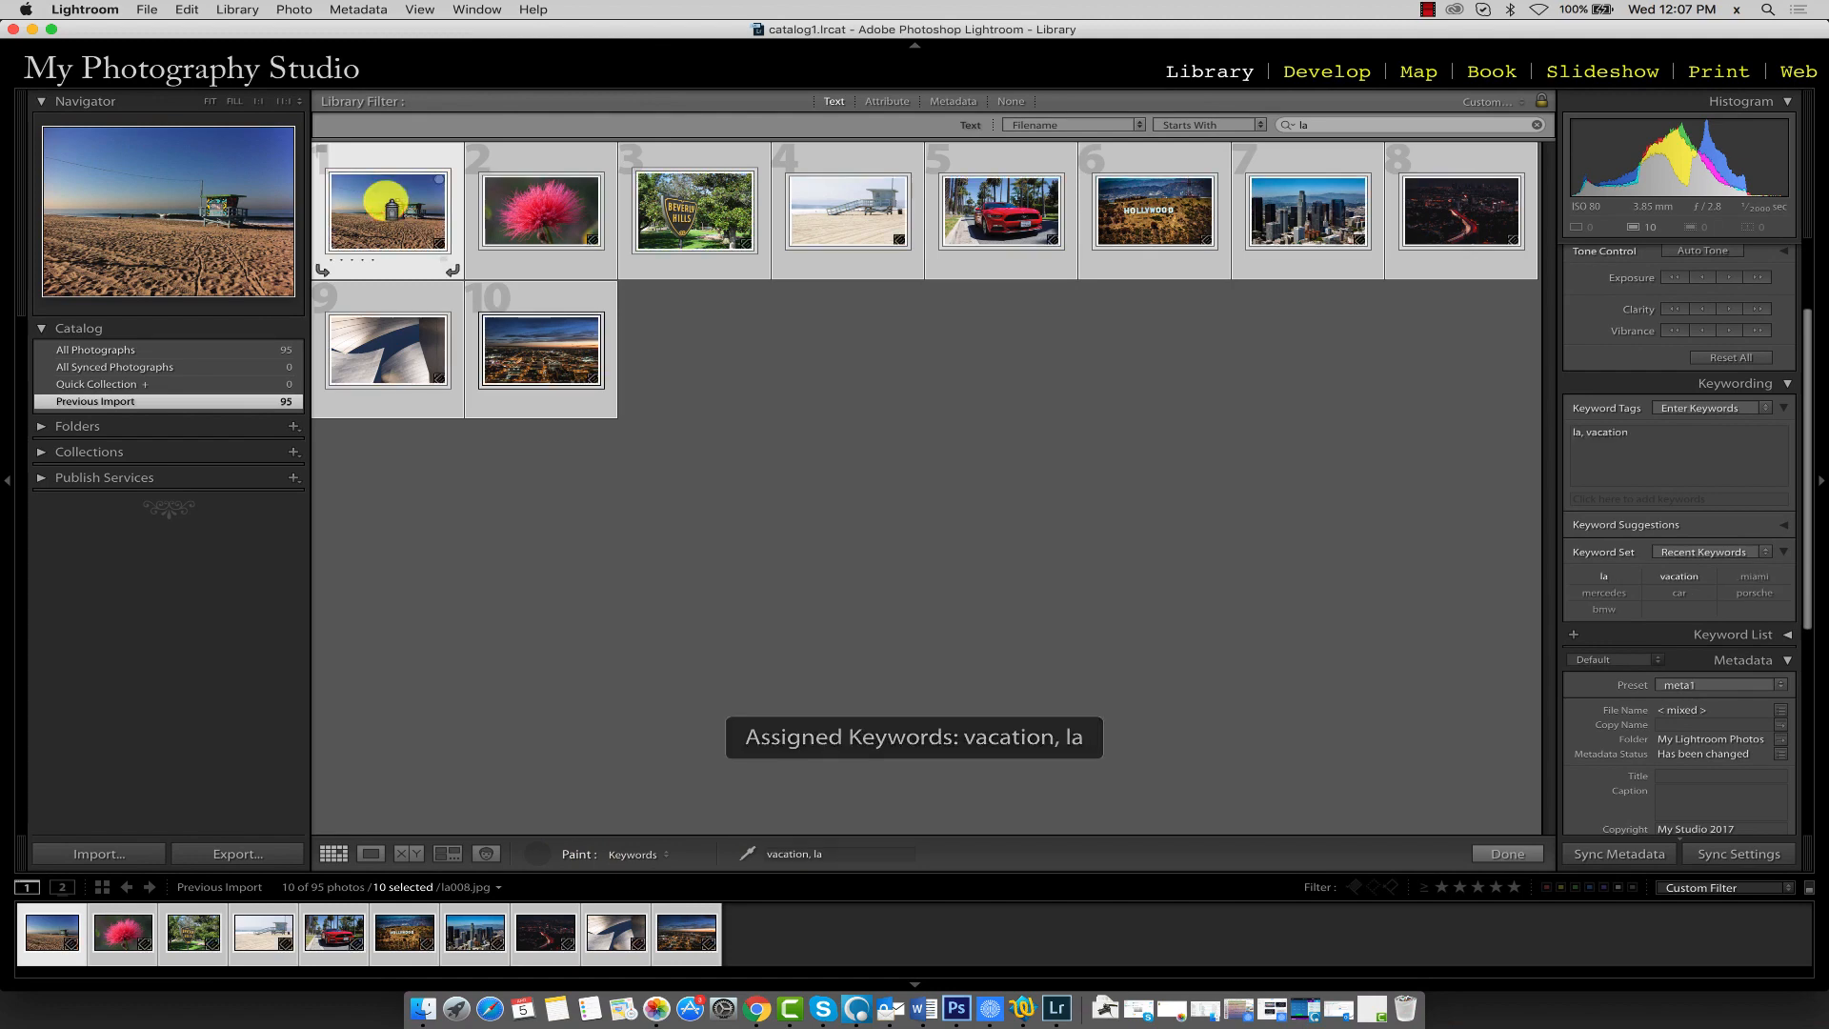
# Change the filename filter to photos starting with "ny".
pyautogui.click(1363, 124)
pyautogui.press('BackSpace')
pyautogui.press('BackSpace')
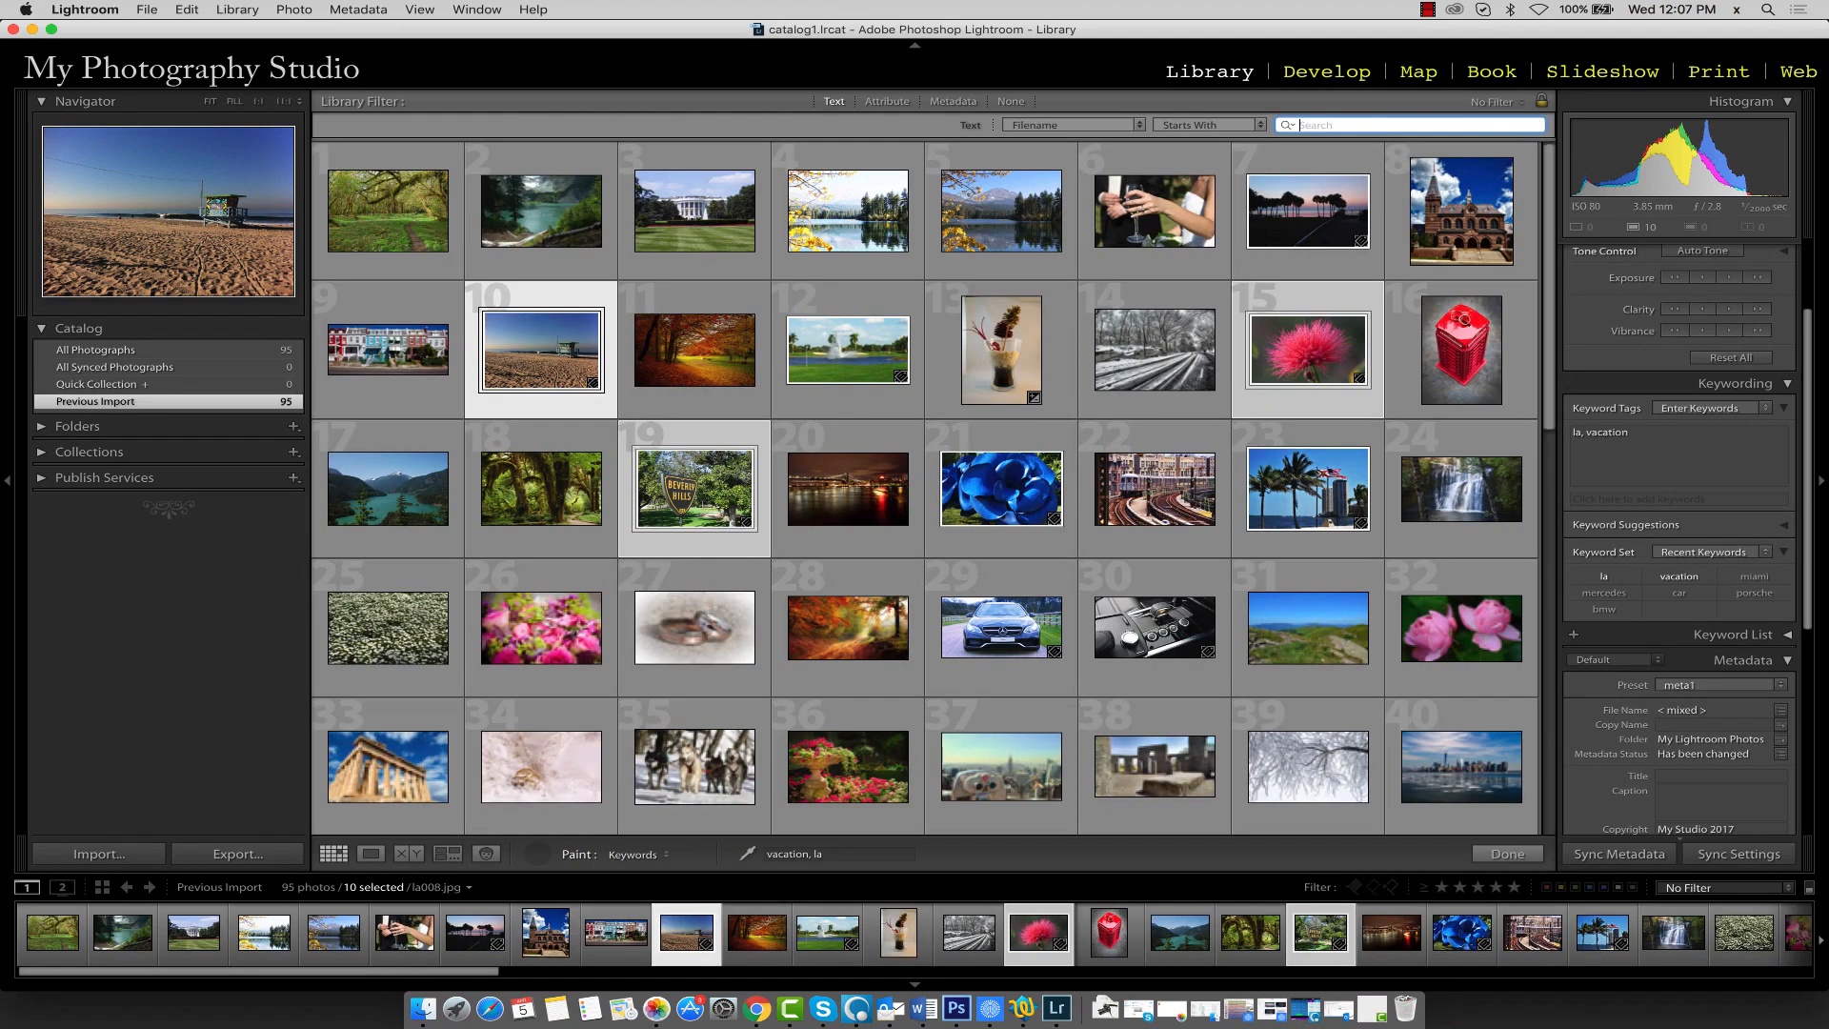
pyautogui.write('ny')
pyautogui.press('Return')
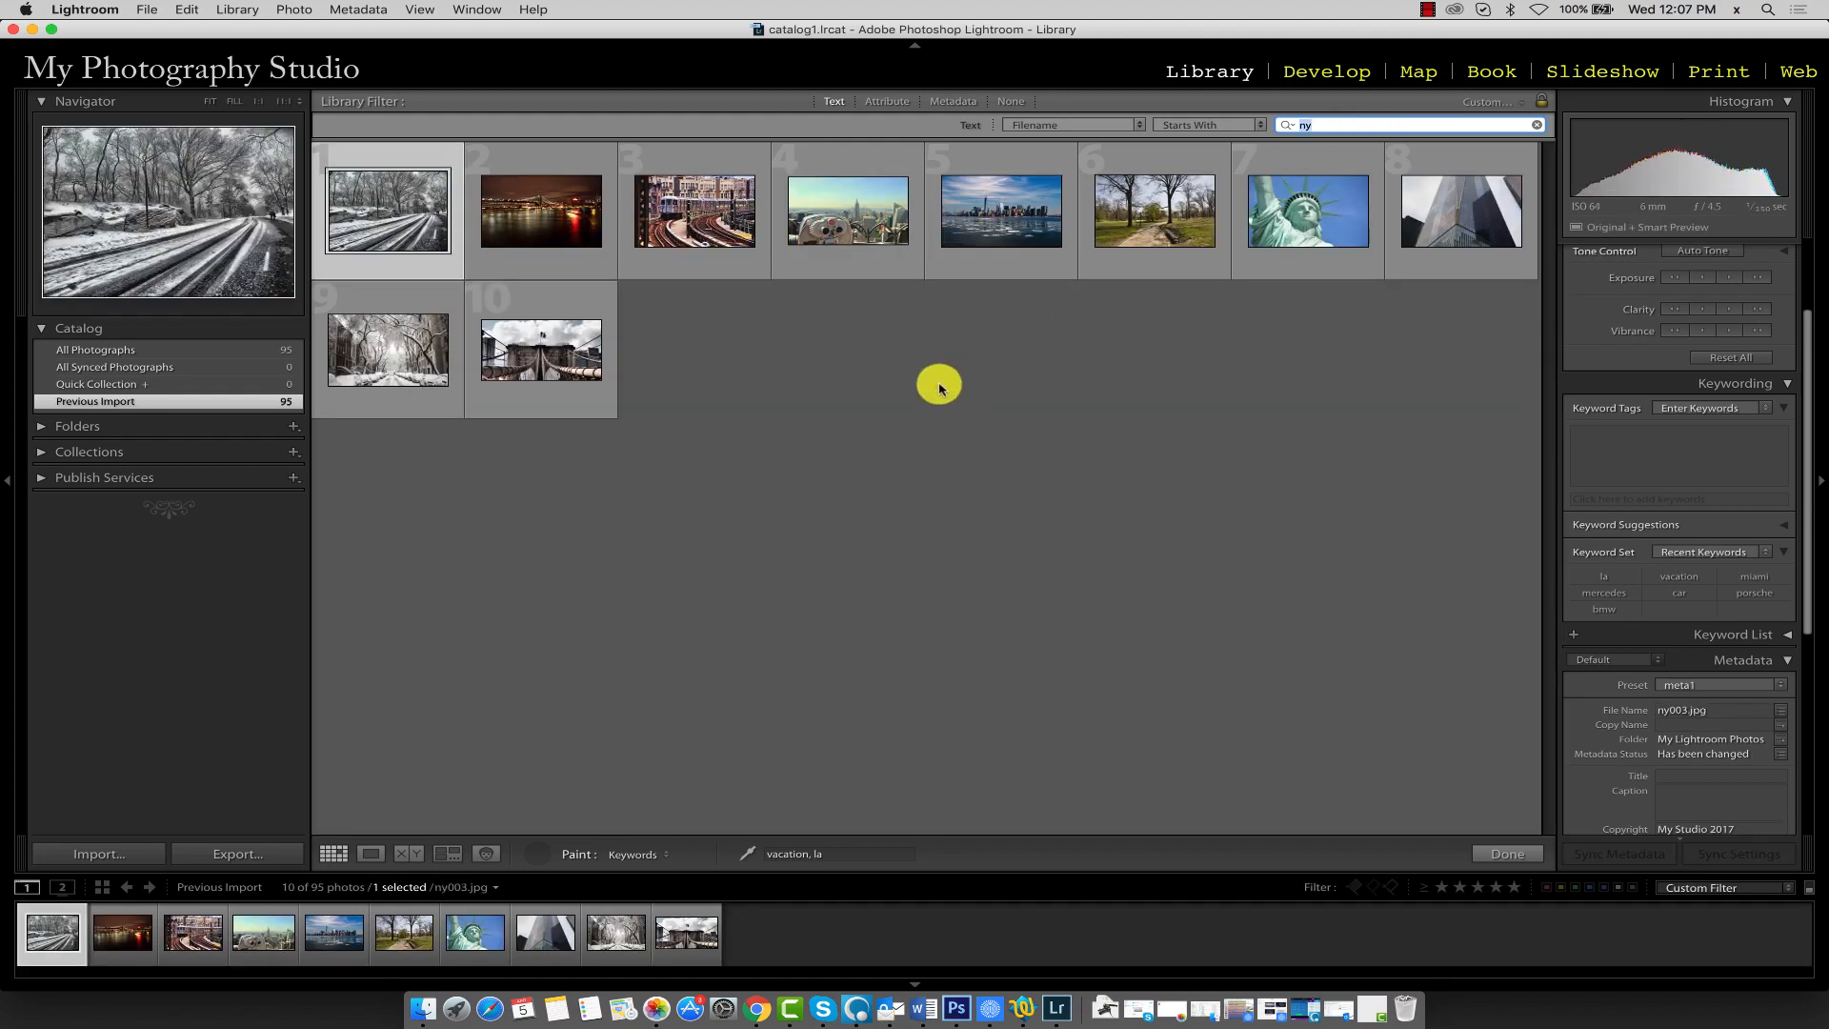
# Paint the keywords "vacation, ny" onto all the filtered ny photos and put the Painter away.
pyautogui.click(842, 854)
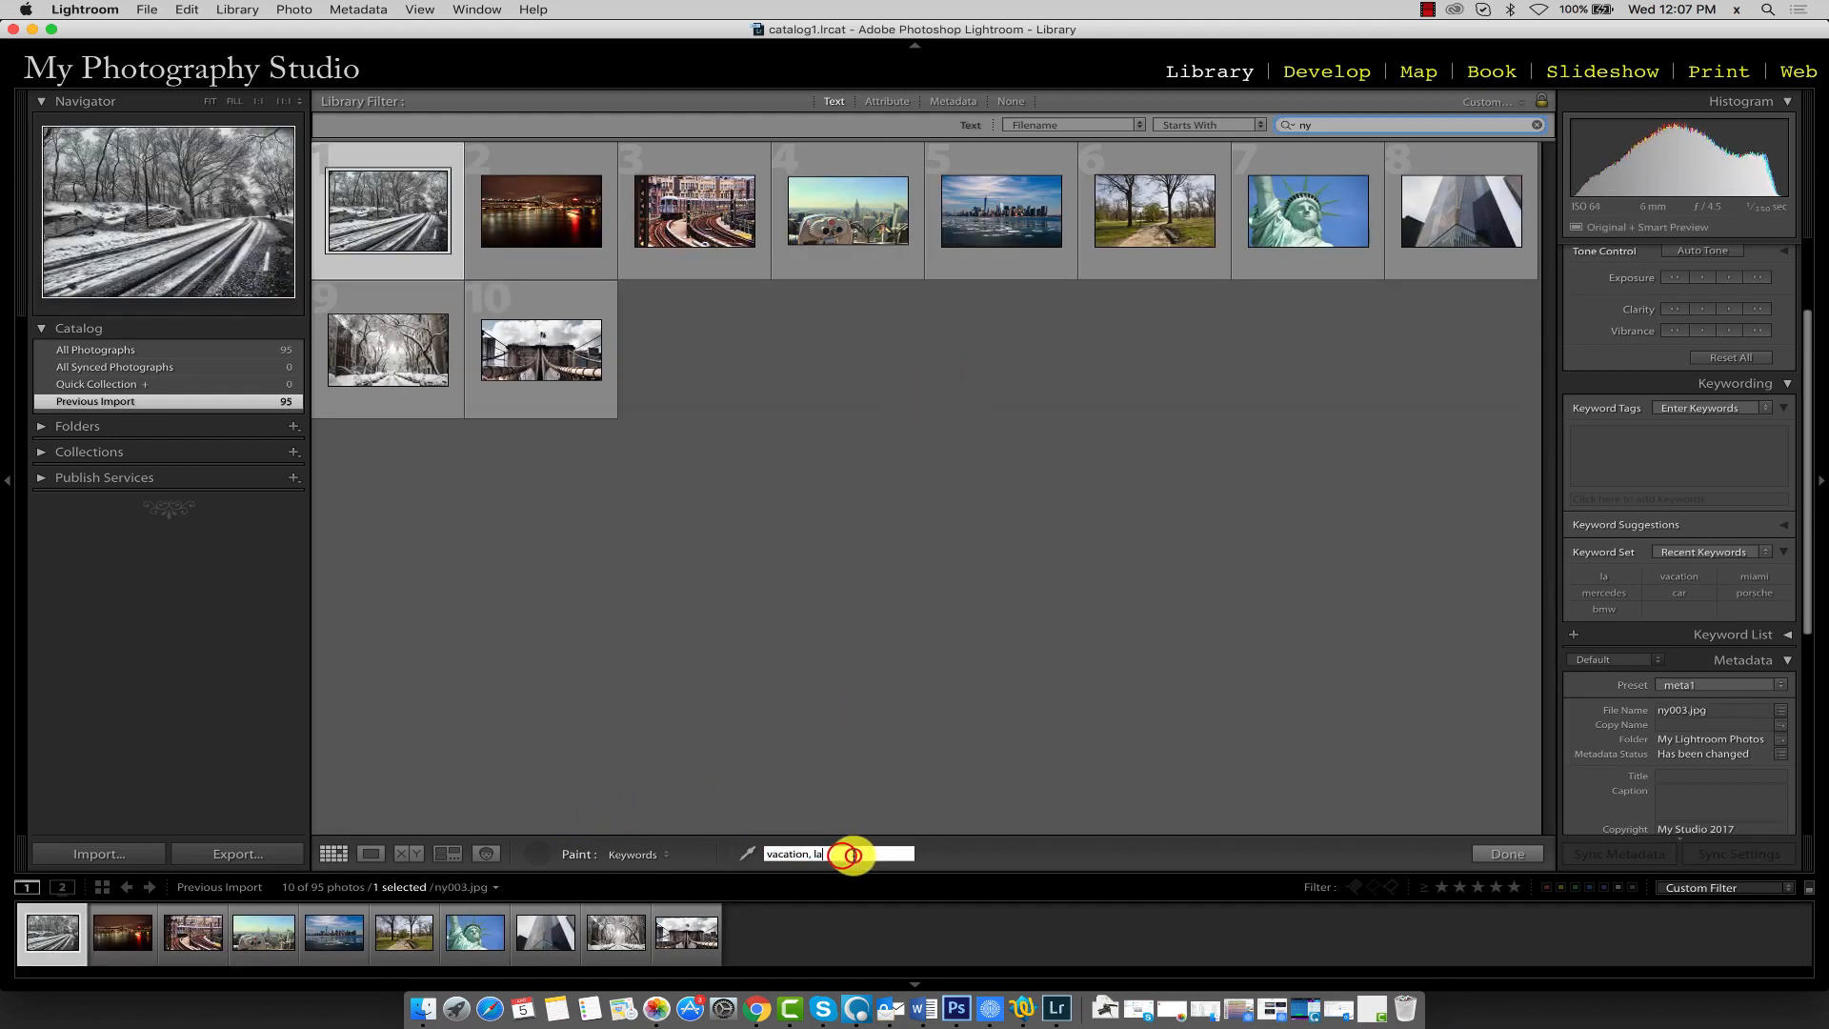
pyautogui.write('ny')
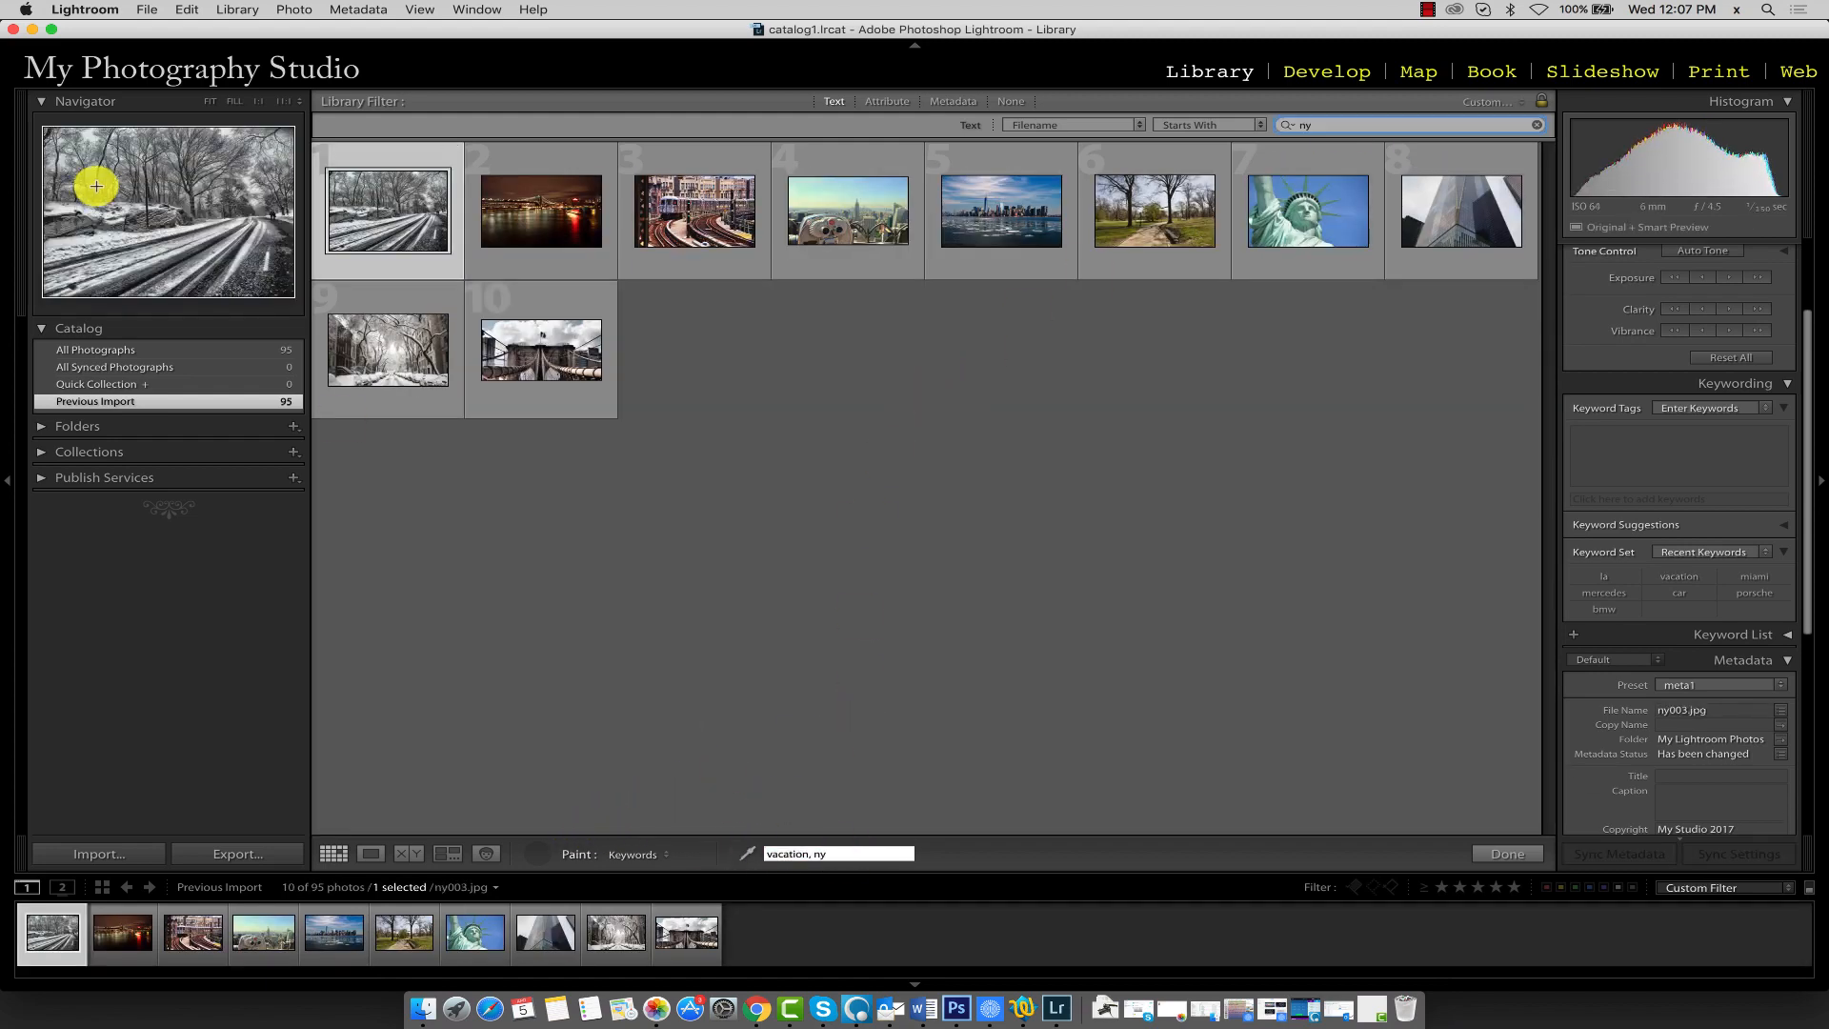
pyautogui.click(395, 198)
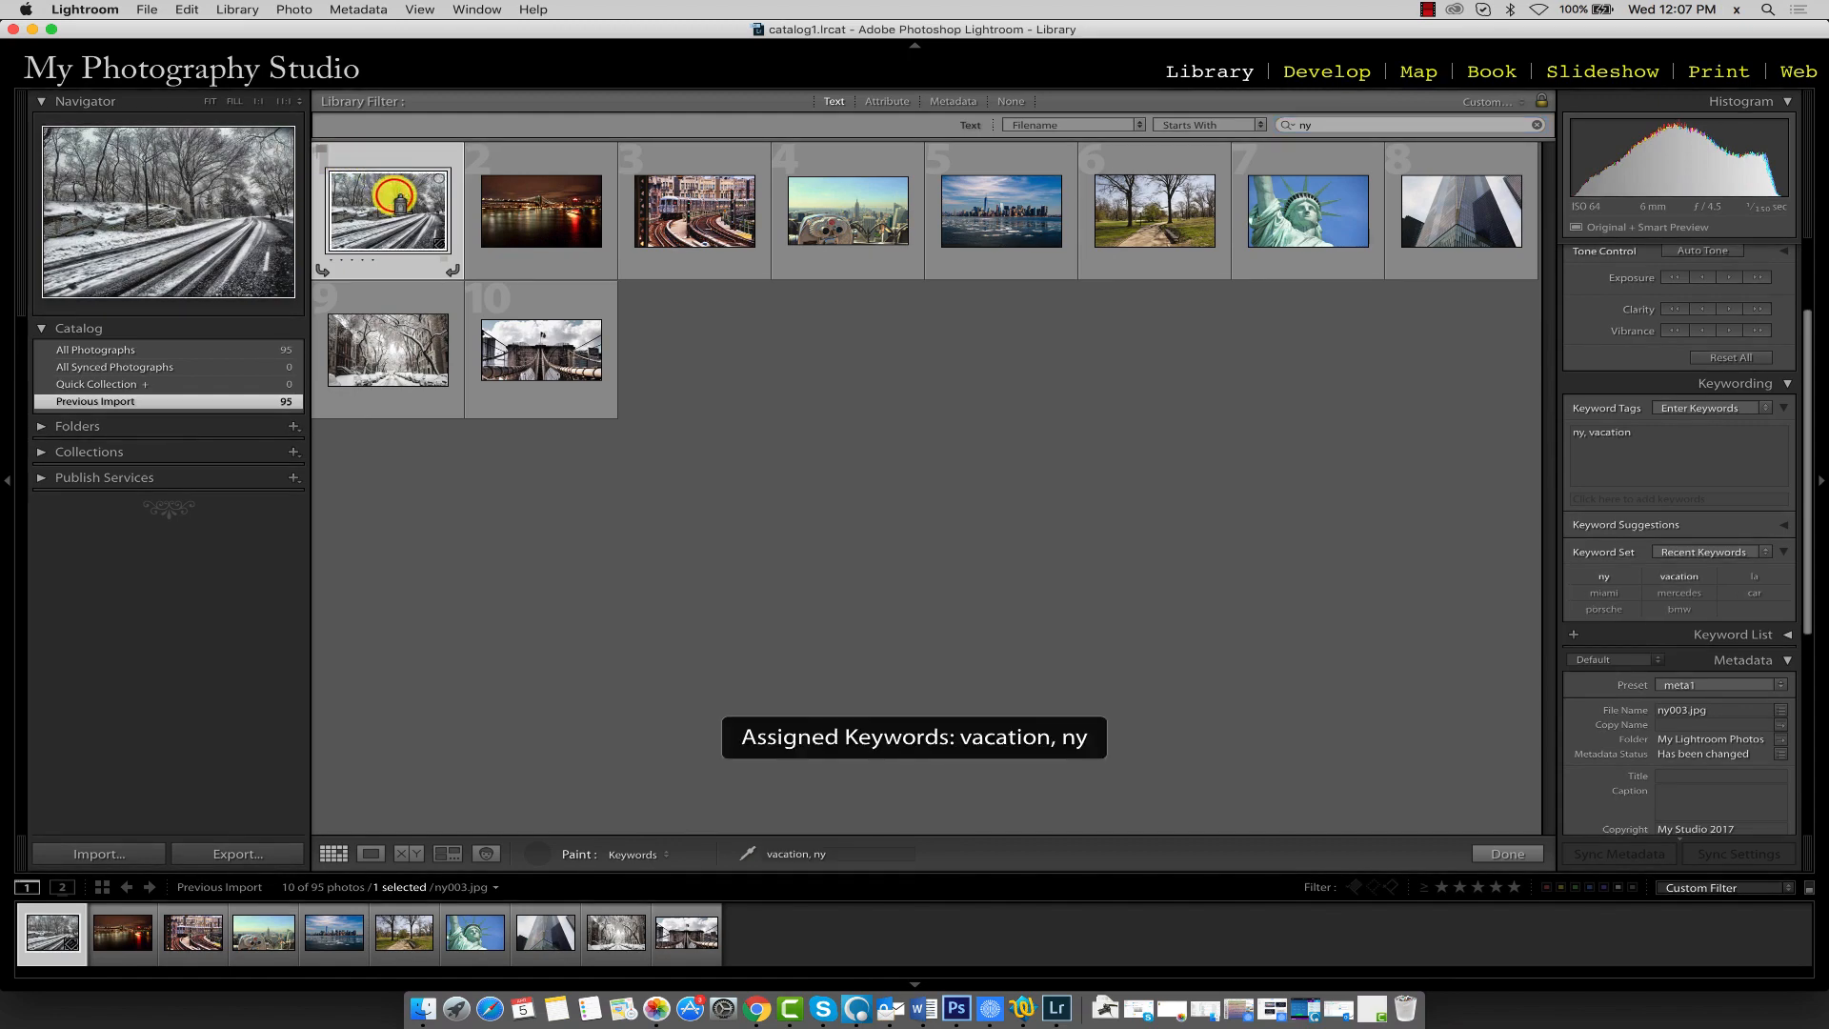
pyautogui.press('shift')
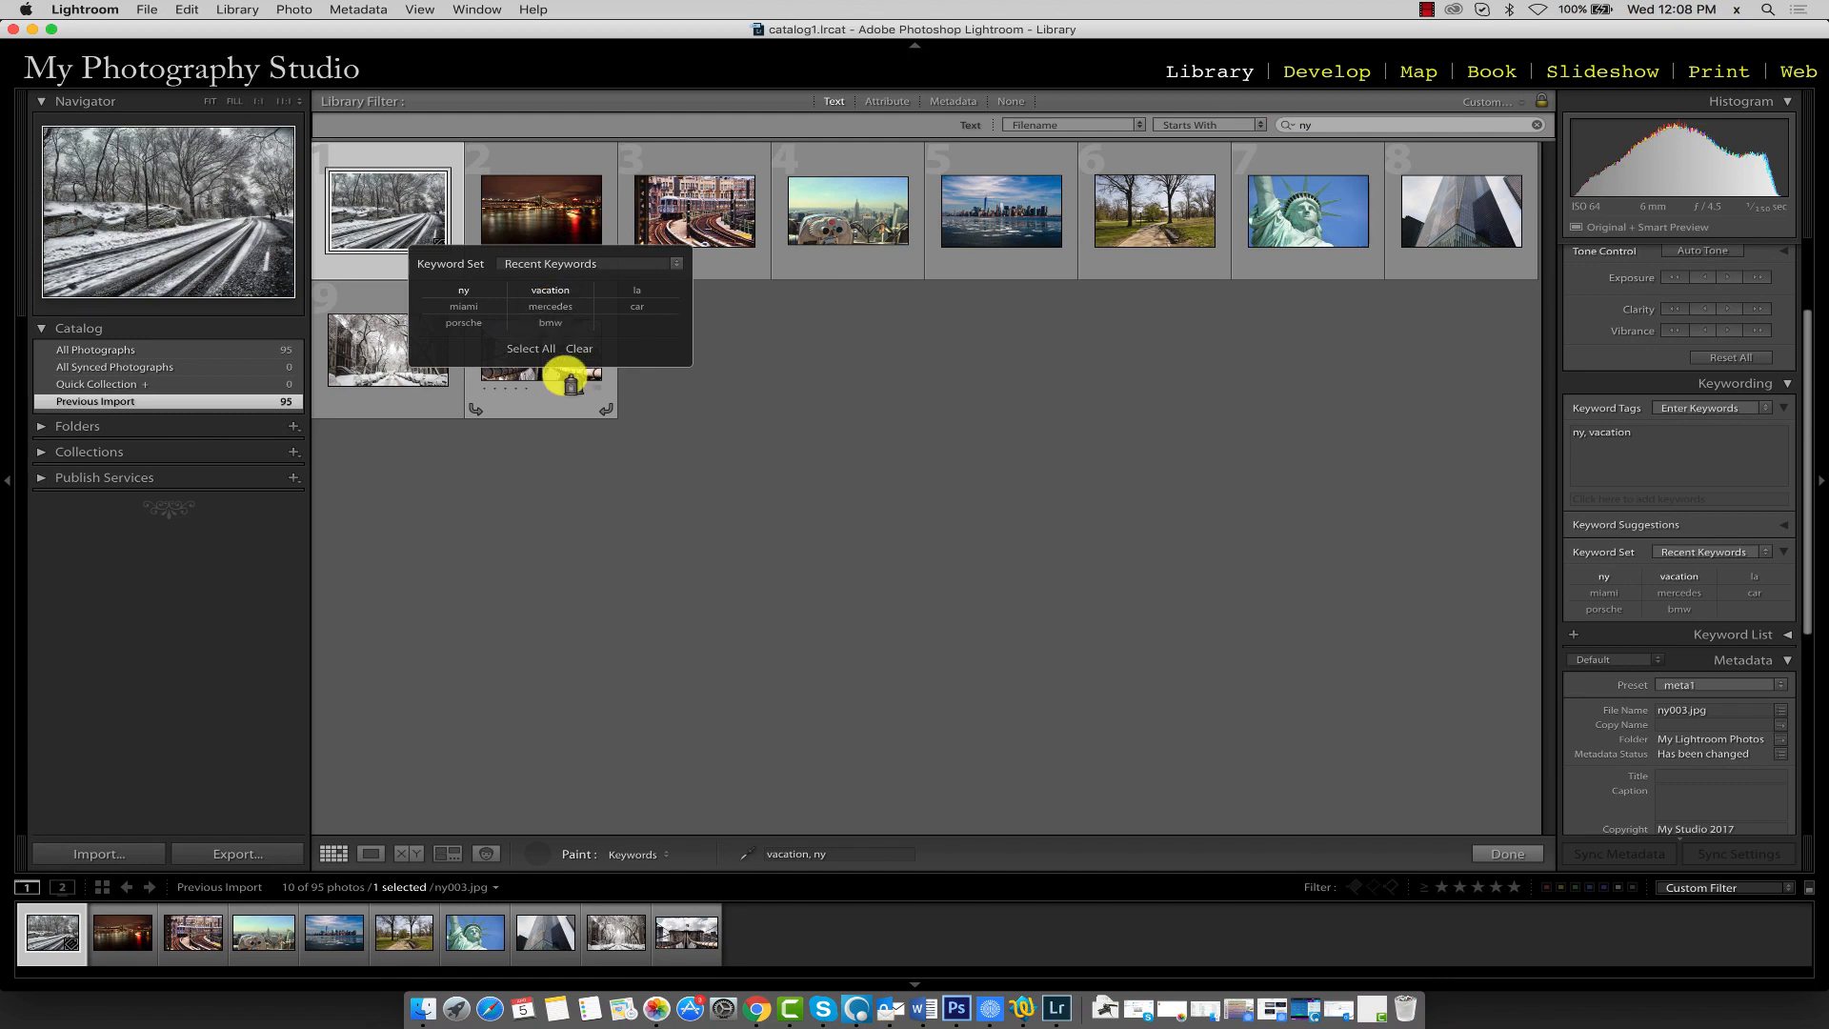
pyautogui.keyDown('shift'); pyautogui.click(560, 403); pyautogui.keyUp('shift')
pyautogui.click(397, 193)
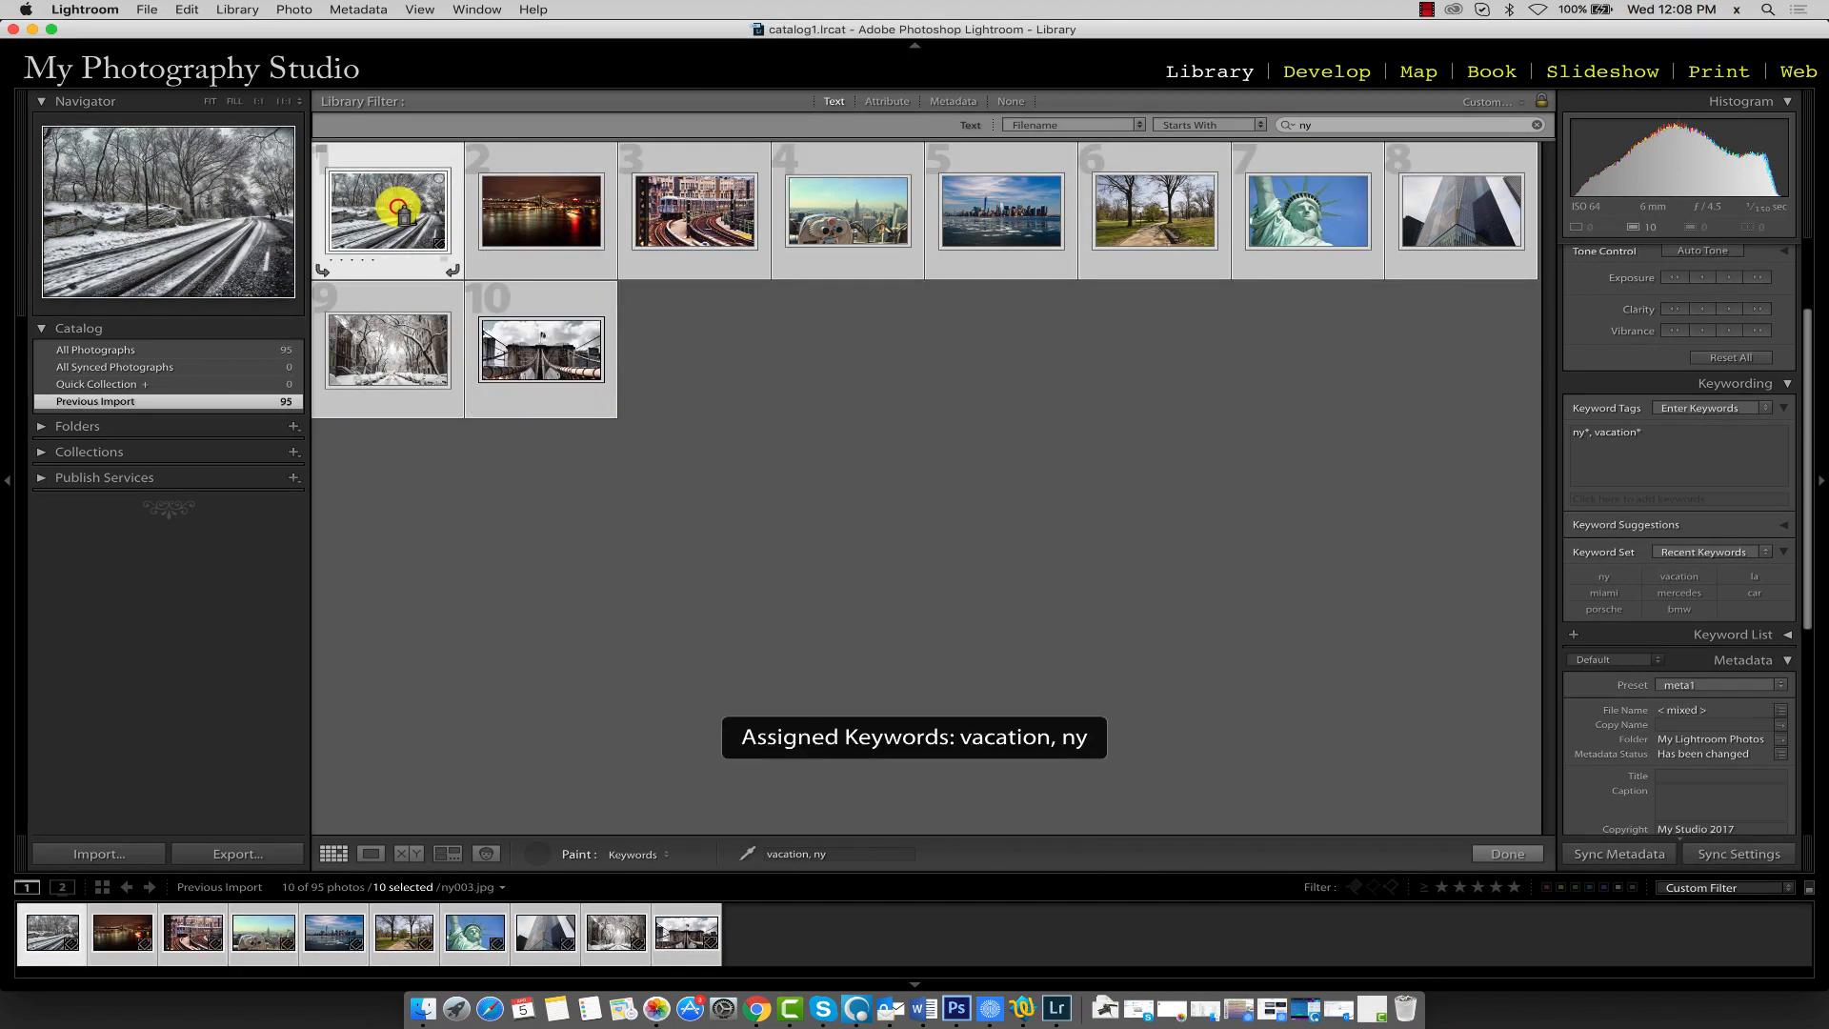
pyautogui.click(538, 855)
# Check the keyword tags on several of the ny photos, including the last one, and clear the selection.
pyautogui.click(531, 559)
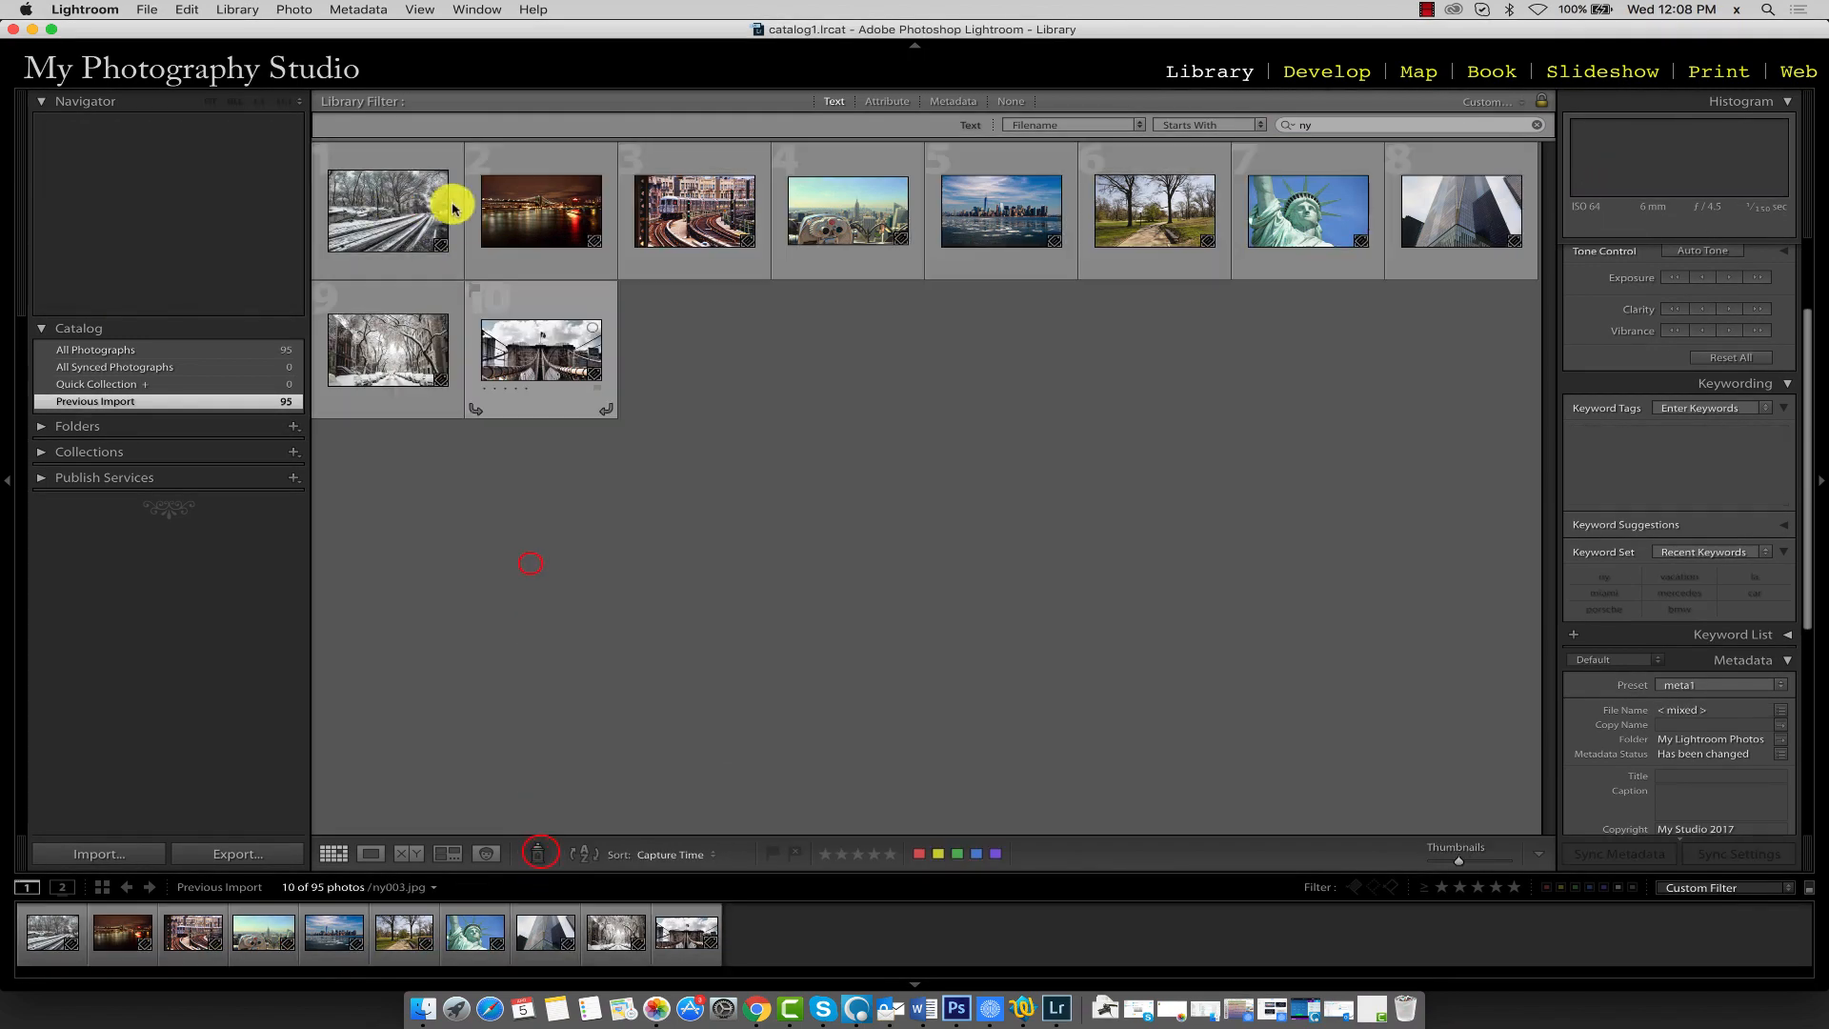
pyautogui.click(426, 184)
pyautogui.click(535, 193)
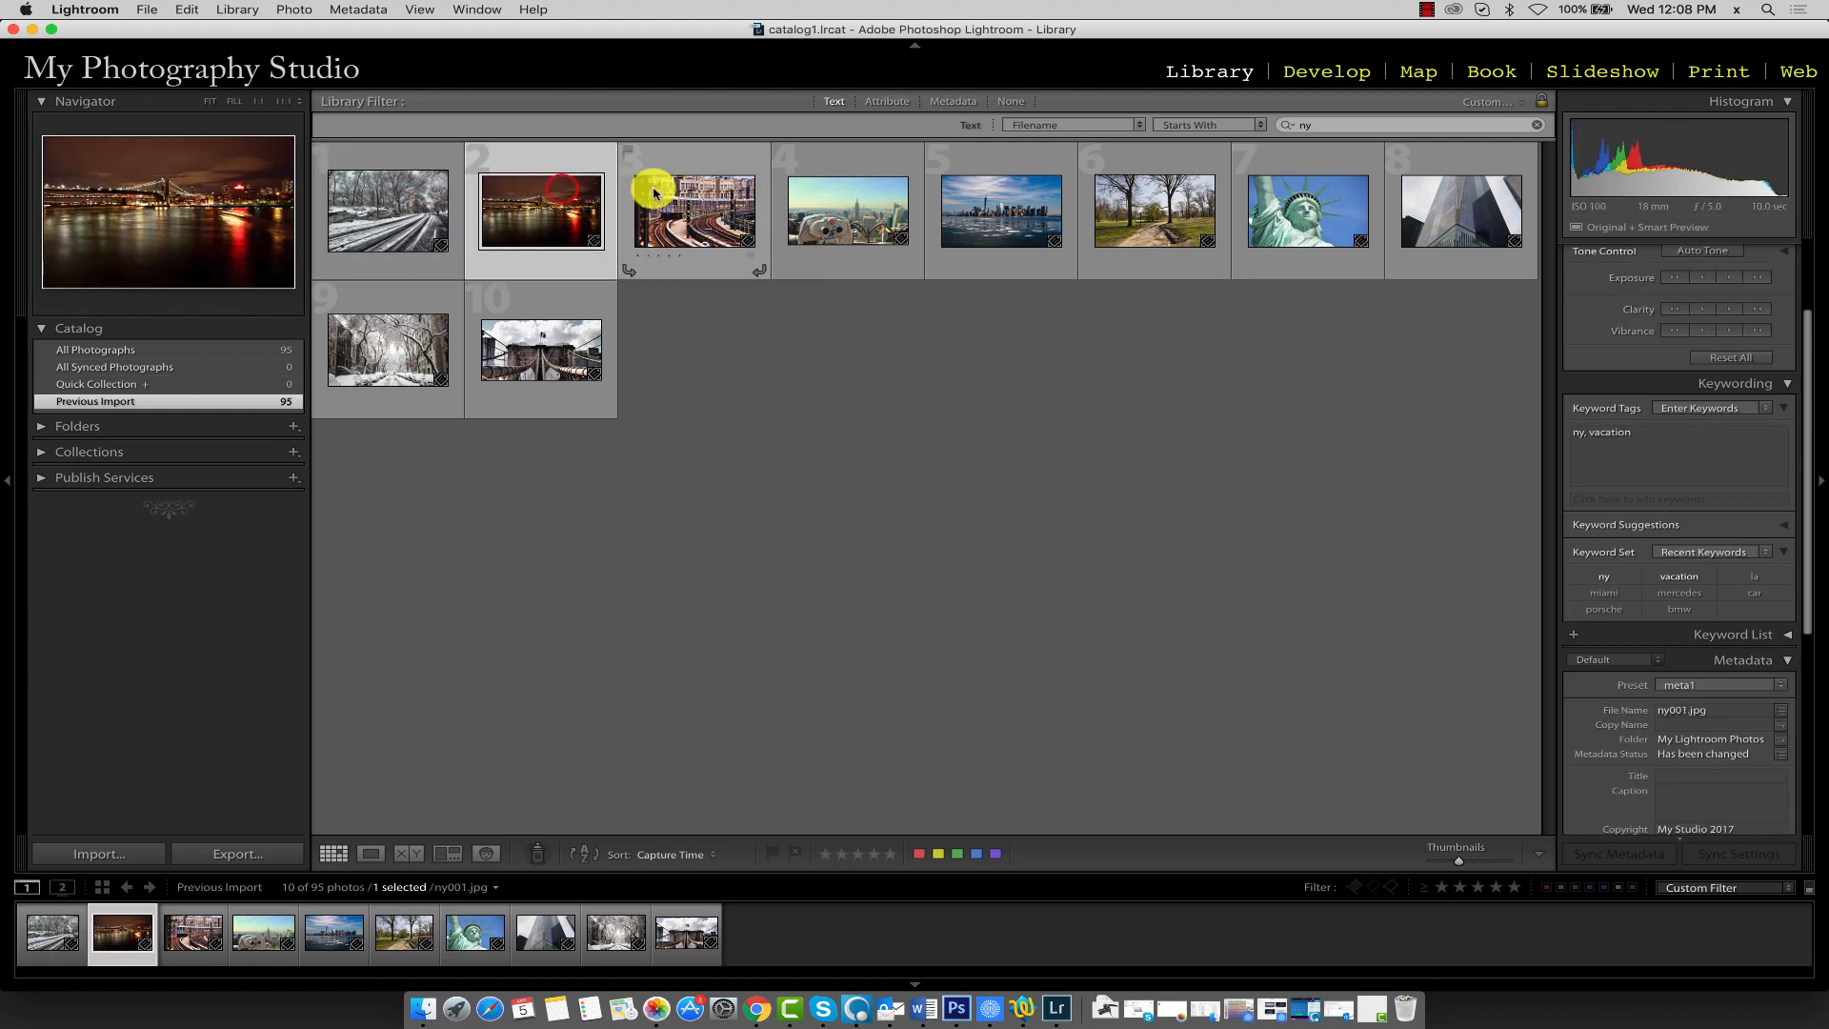
pyautogui.click(664, 186)
pyautogui.click(844, 205)
pyautogui.click(531, 306)
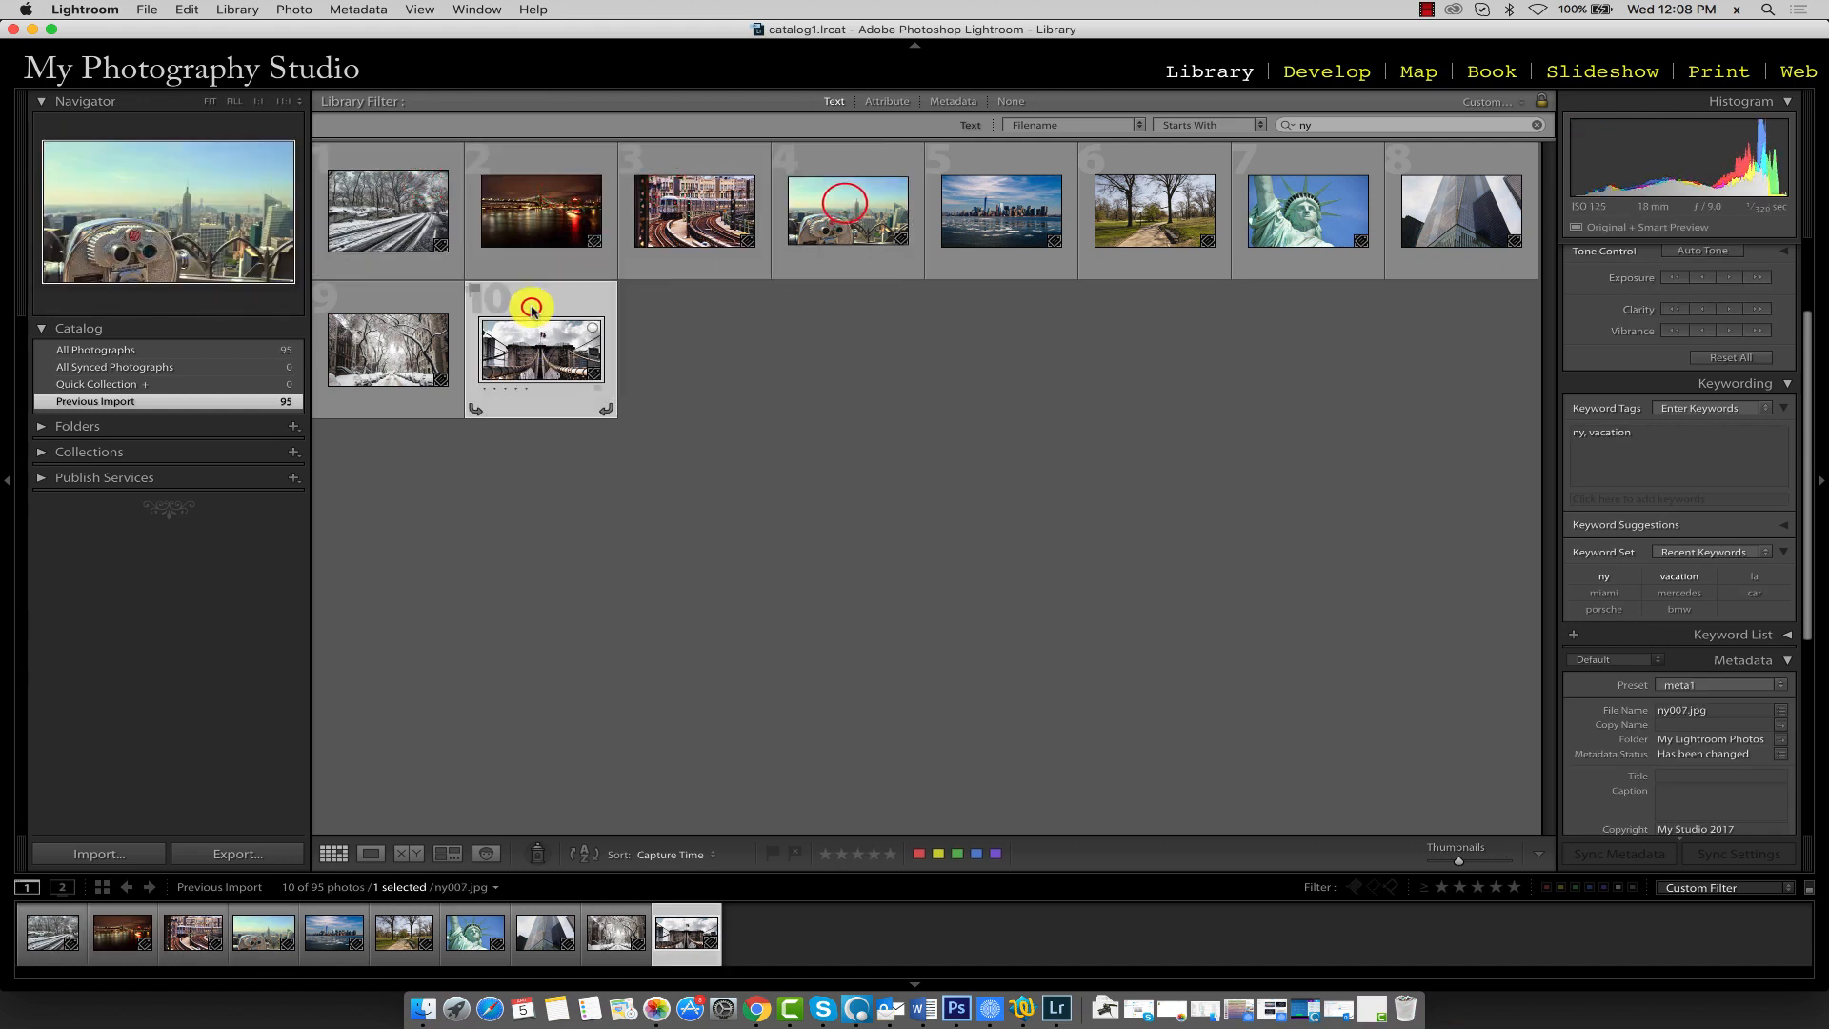
pyautogui.click(532, 563)
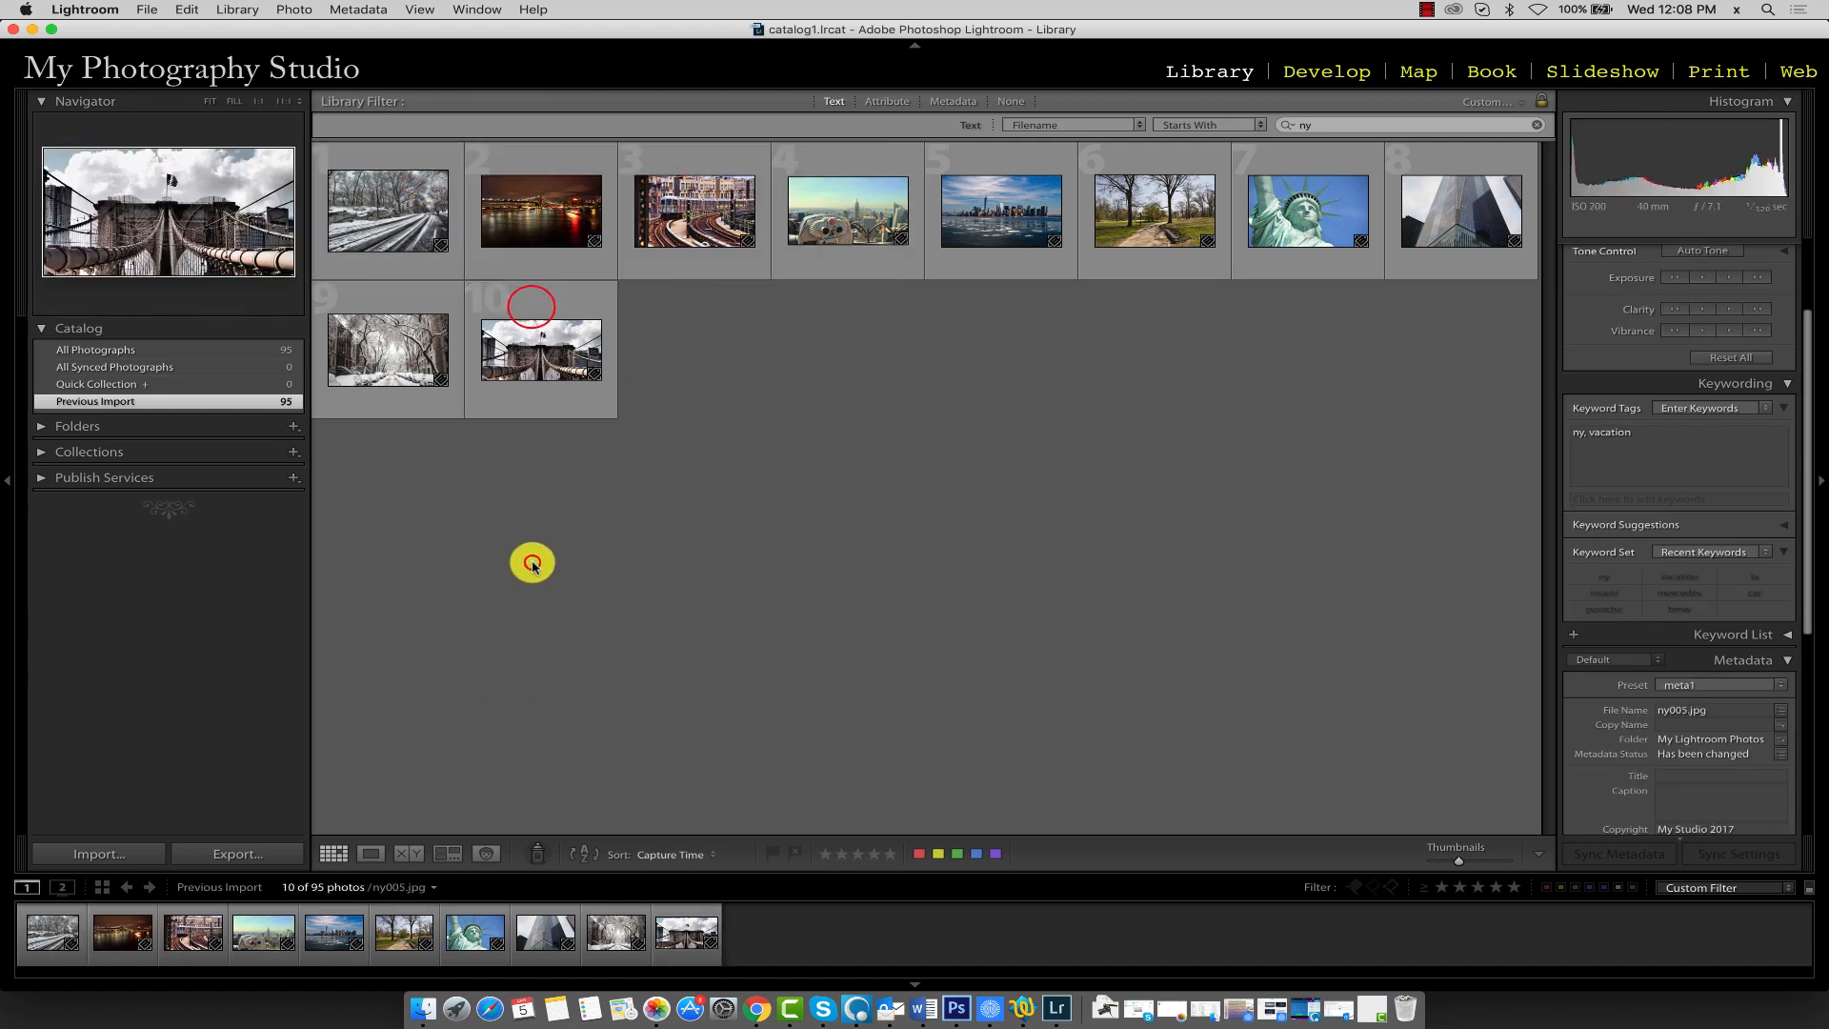
# Filter the photos to filenames starting with "wa" and select all the matching photos.
pyautogui.click(1326, 124)
pyautogui.press('BackSpace')
pyautogui.press('BackSpace')
pyautogui.write('wa')
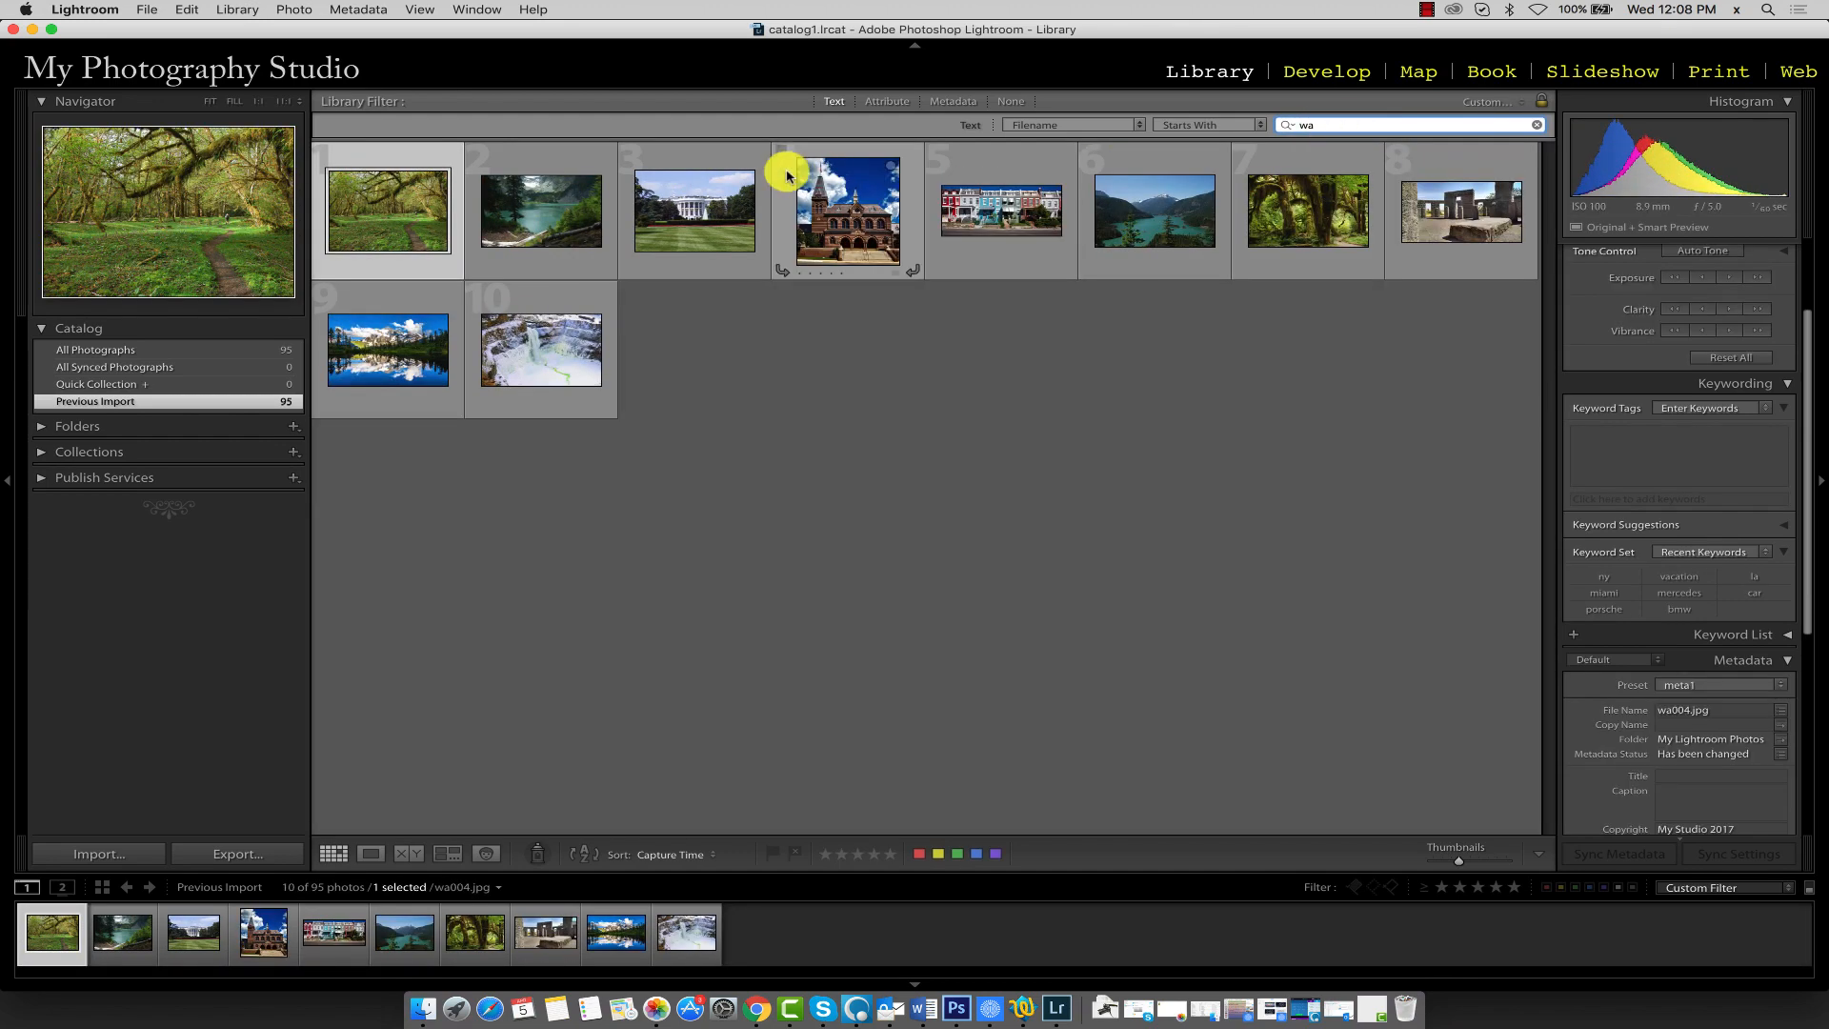
pyautogui.press('super+a')
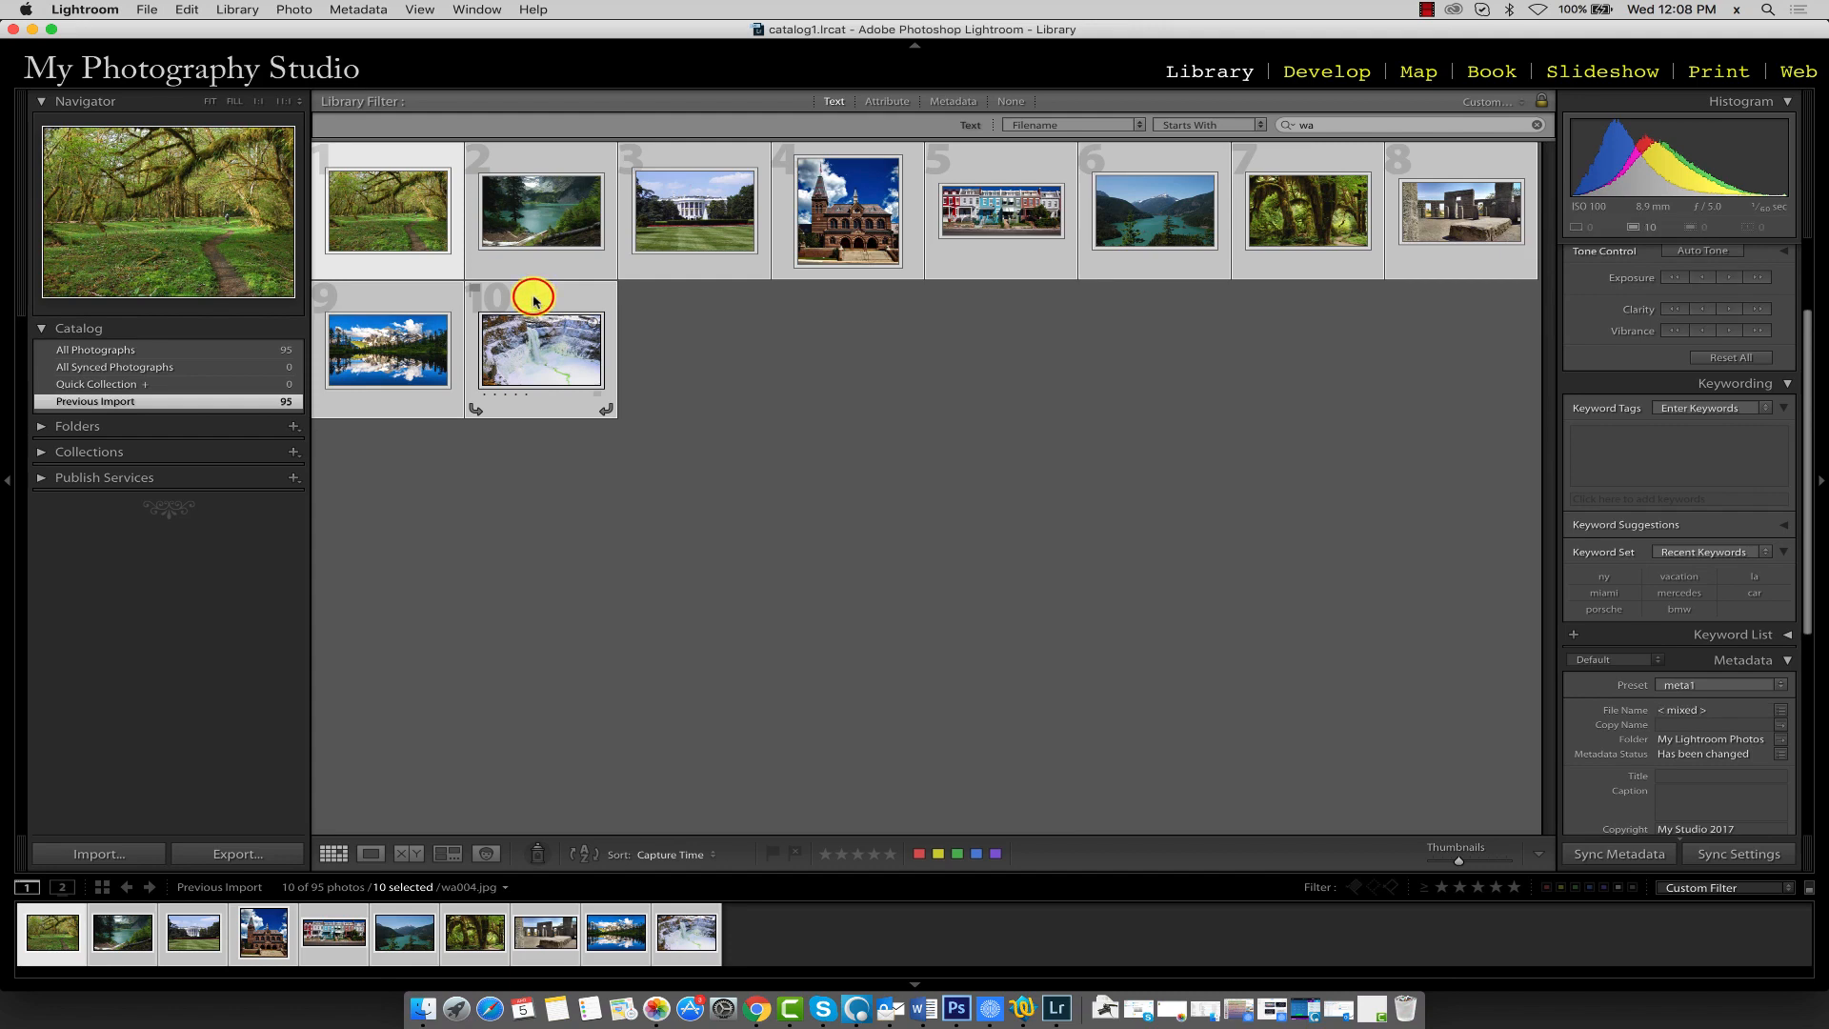
# Use the Painter to assign the keywords "vacation, wa" to all the selected wa photos.
pyautogui.click(538, 853)
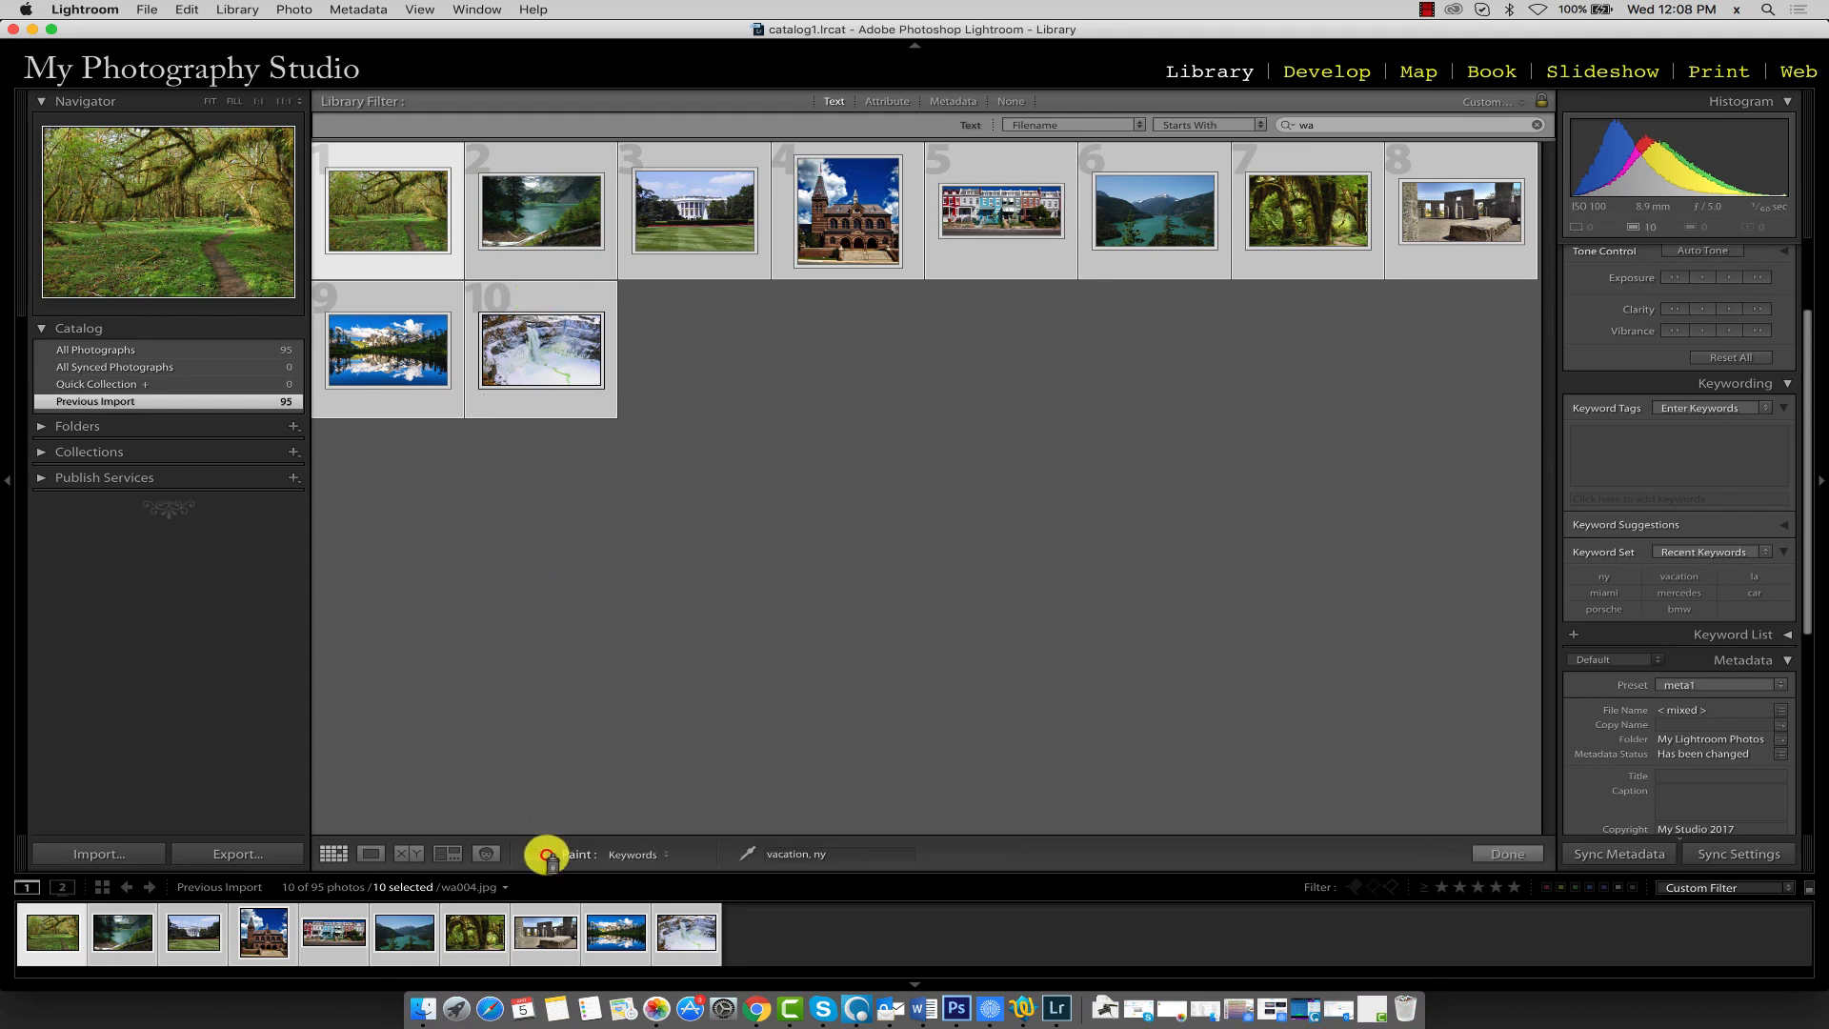
pyautogui.click(860, 855)
pyautogui.click(862, 856)
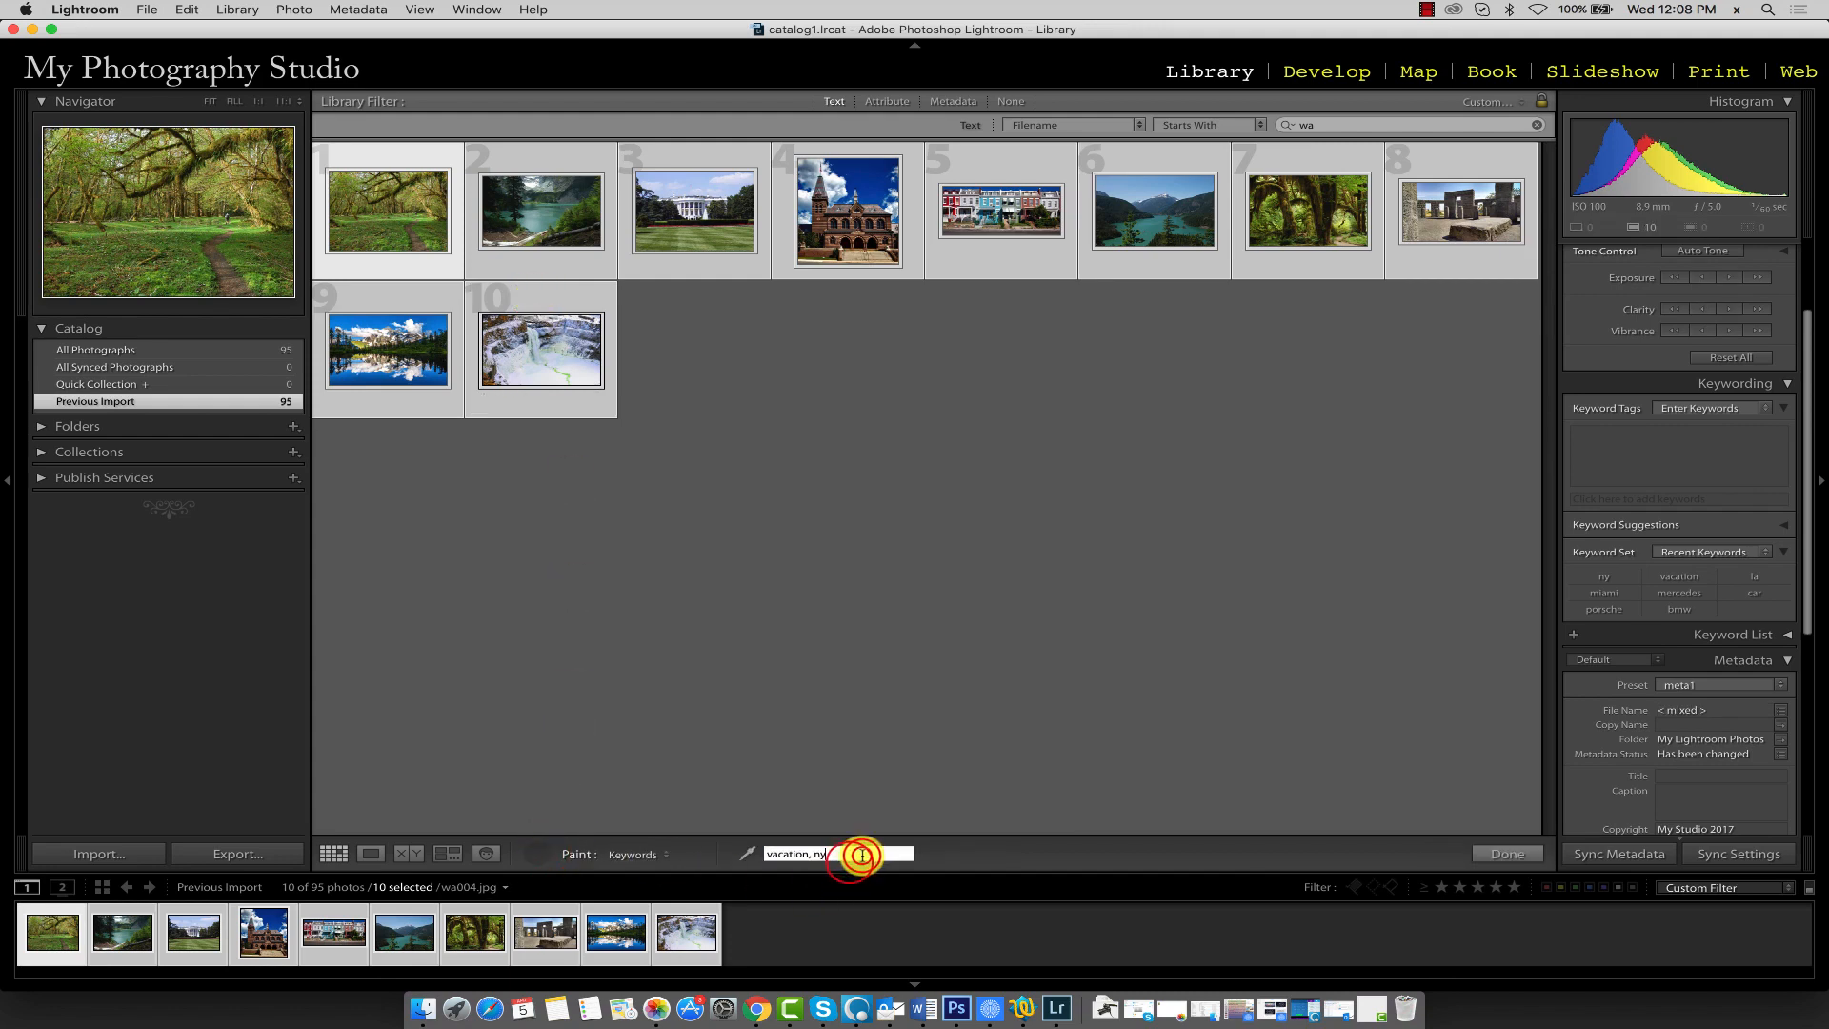
pyautogui.press('BackSpace')
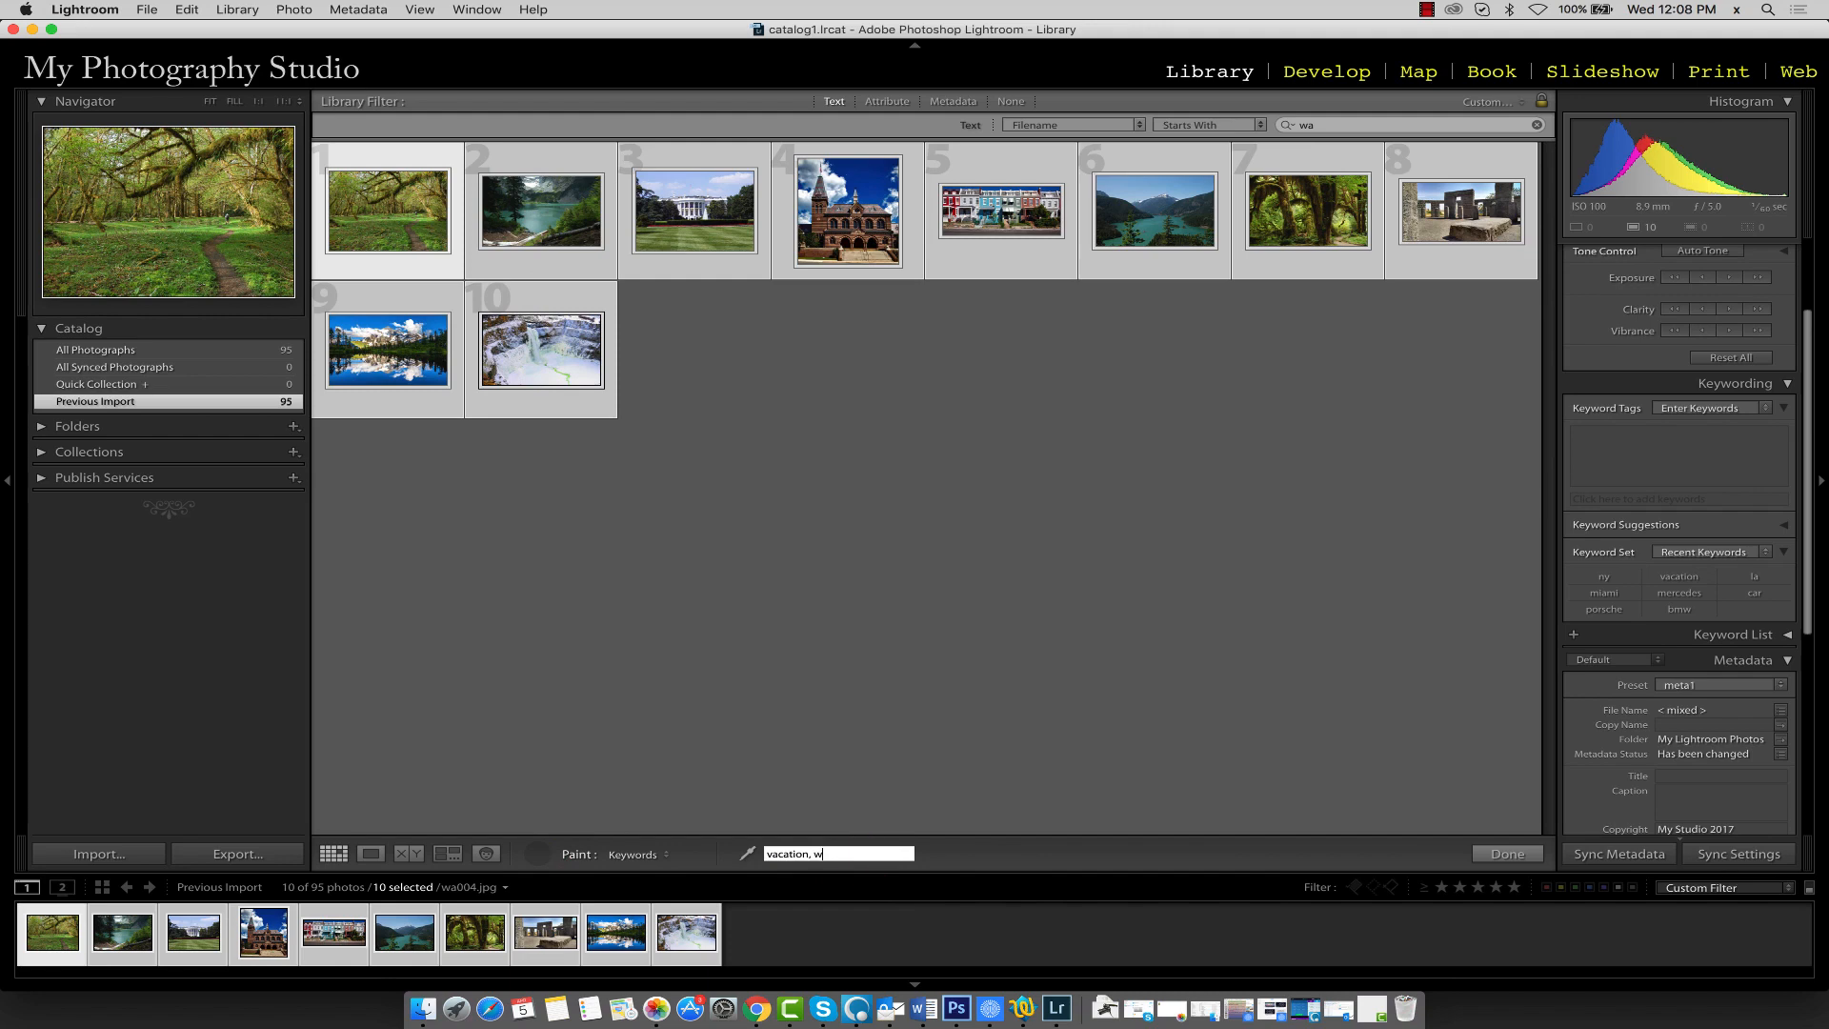
pyautogui.write('wa')
pyautogui.click(389, 207)
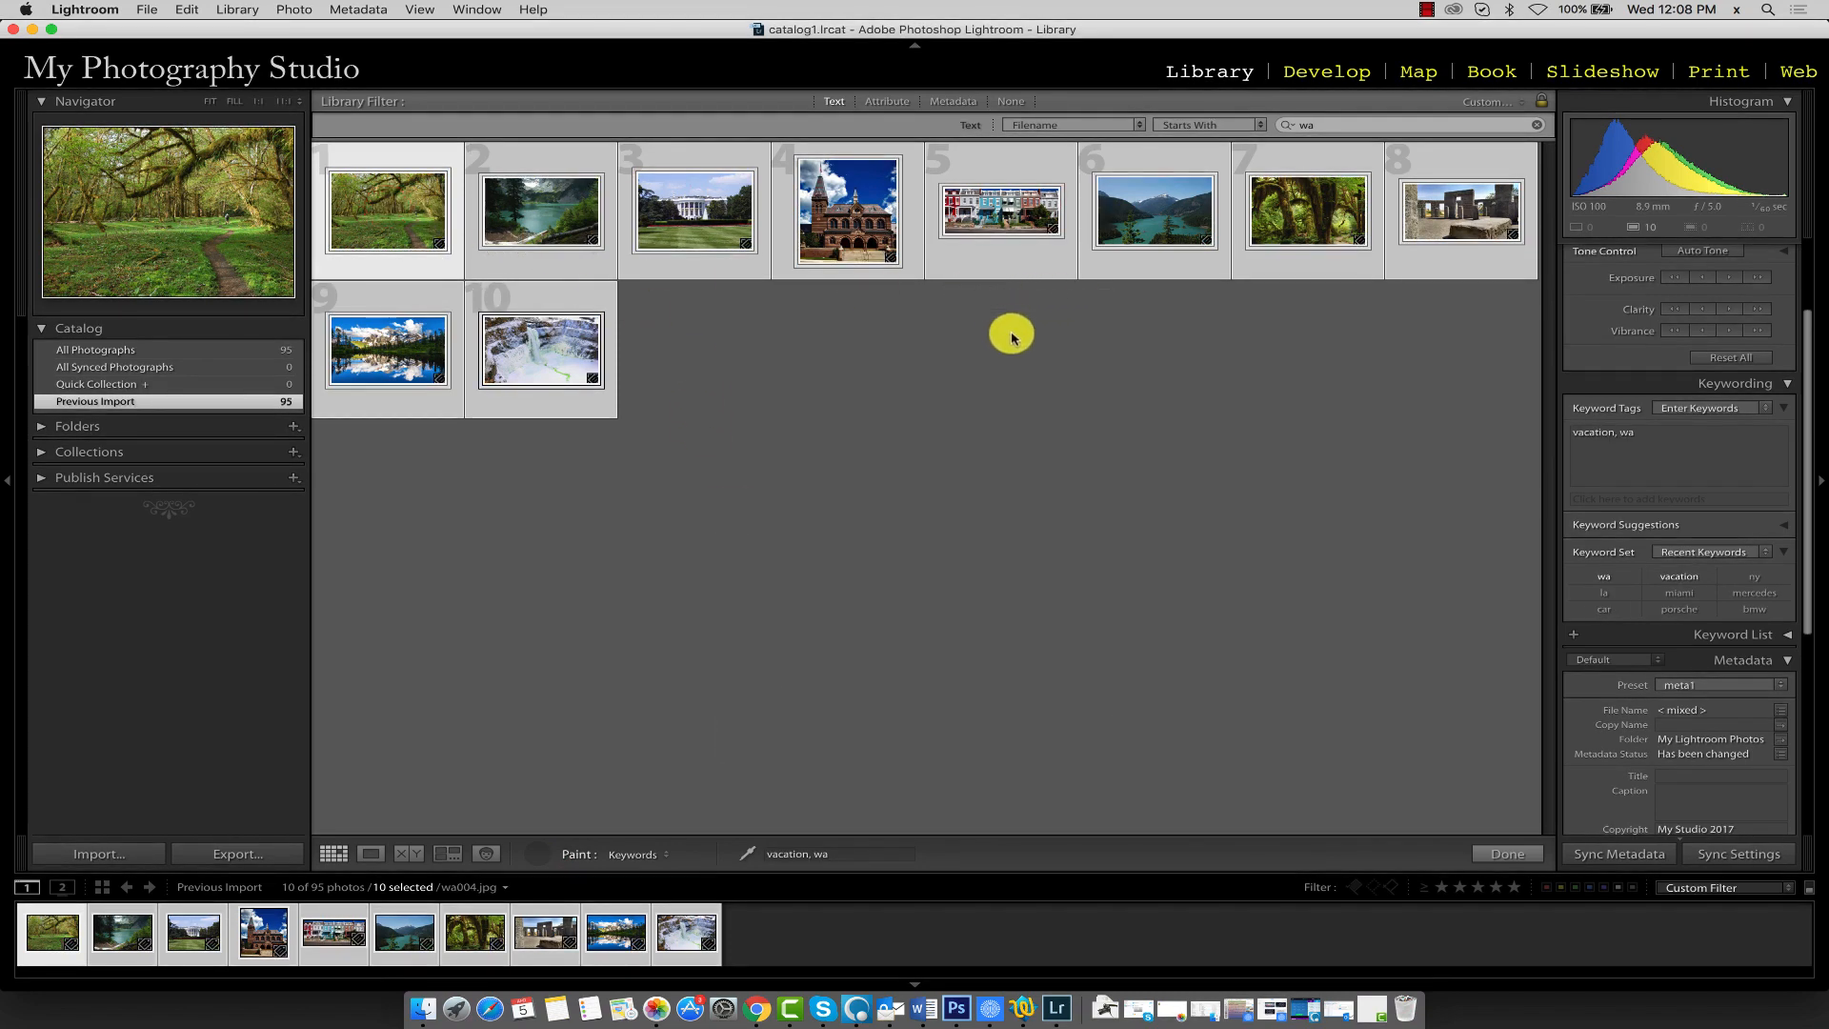
# Check the keyword tags of the wa photos one by one.
pyautogui.click(957, 351)
pyautogui.click(396, 154)
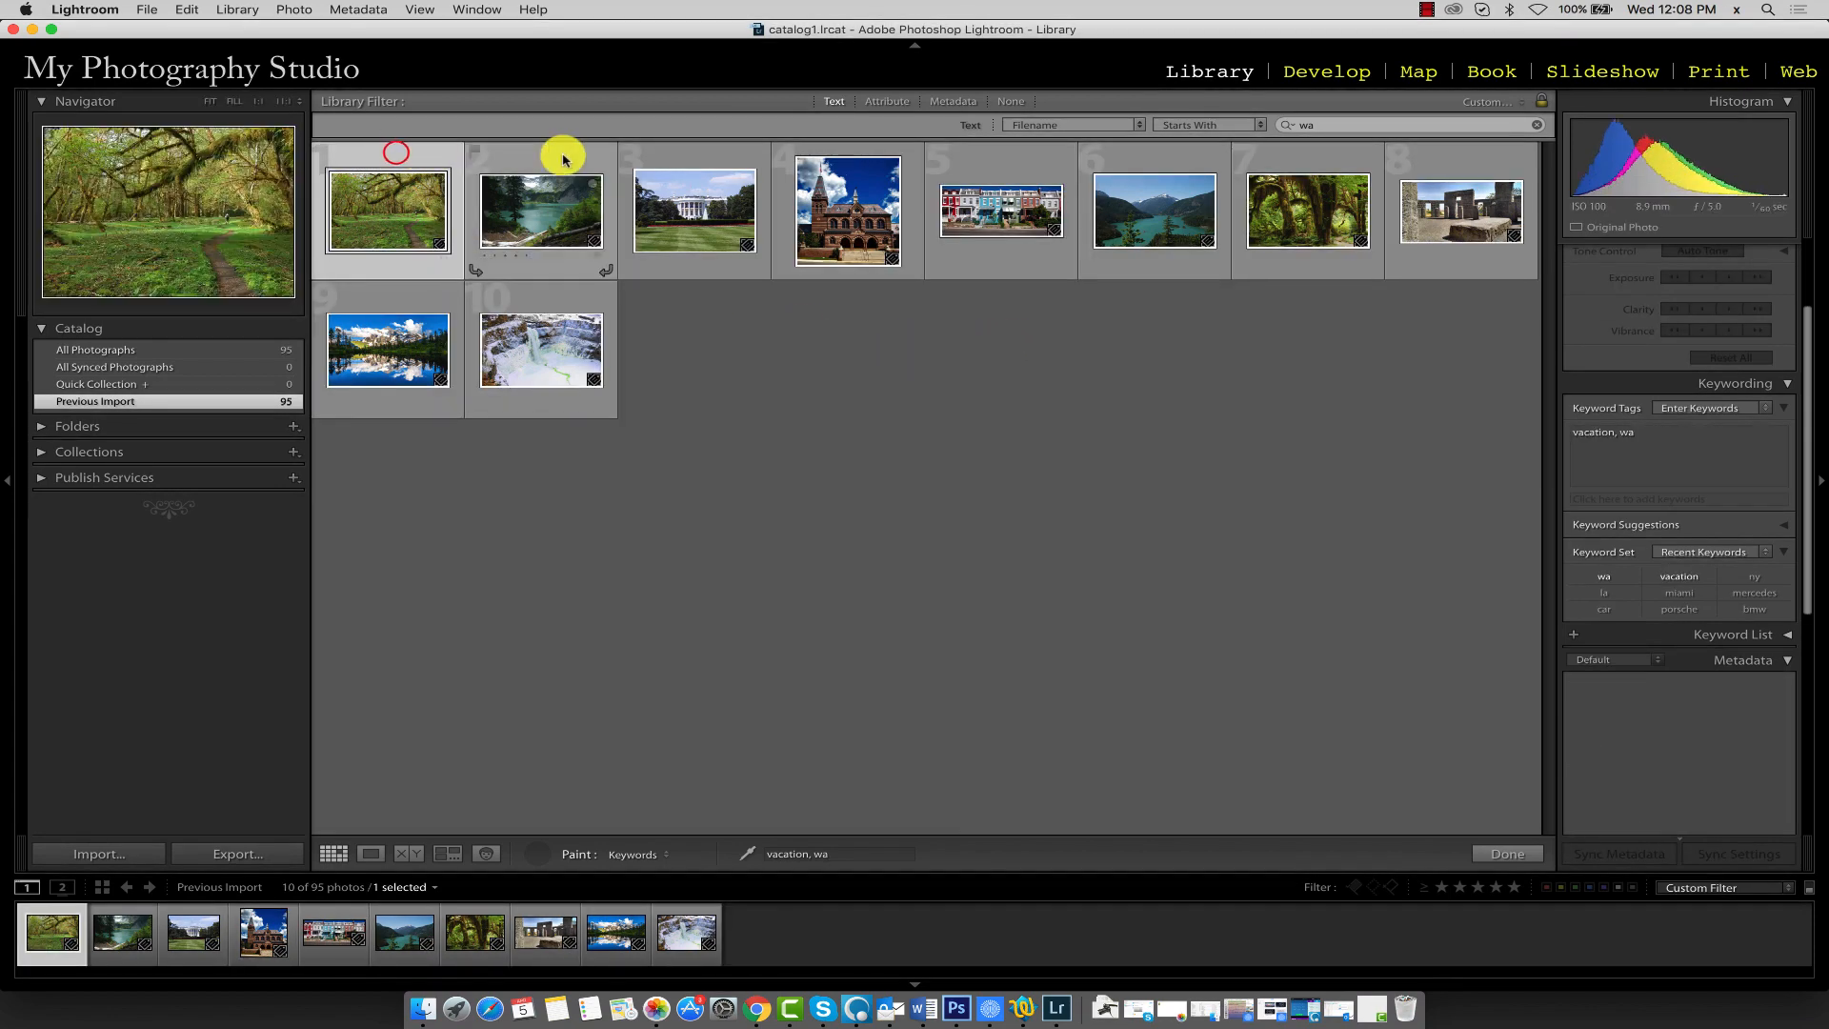
pyautogui.click(562, 157)
pyautogui.click(712, 157)
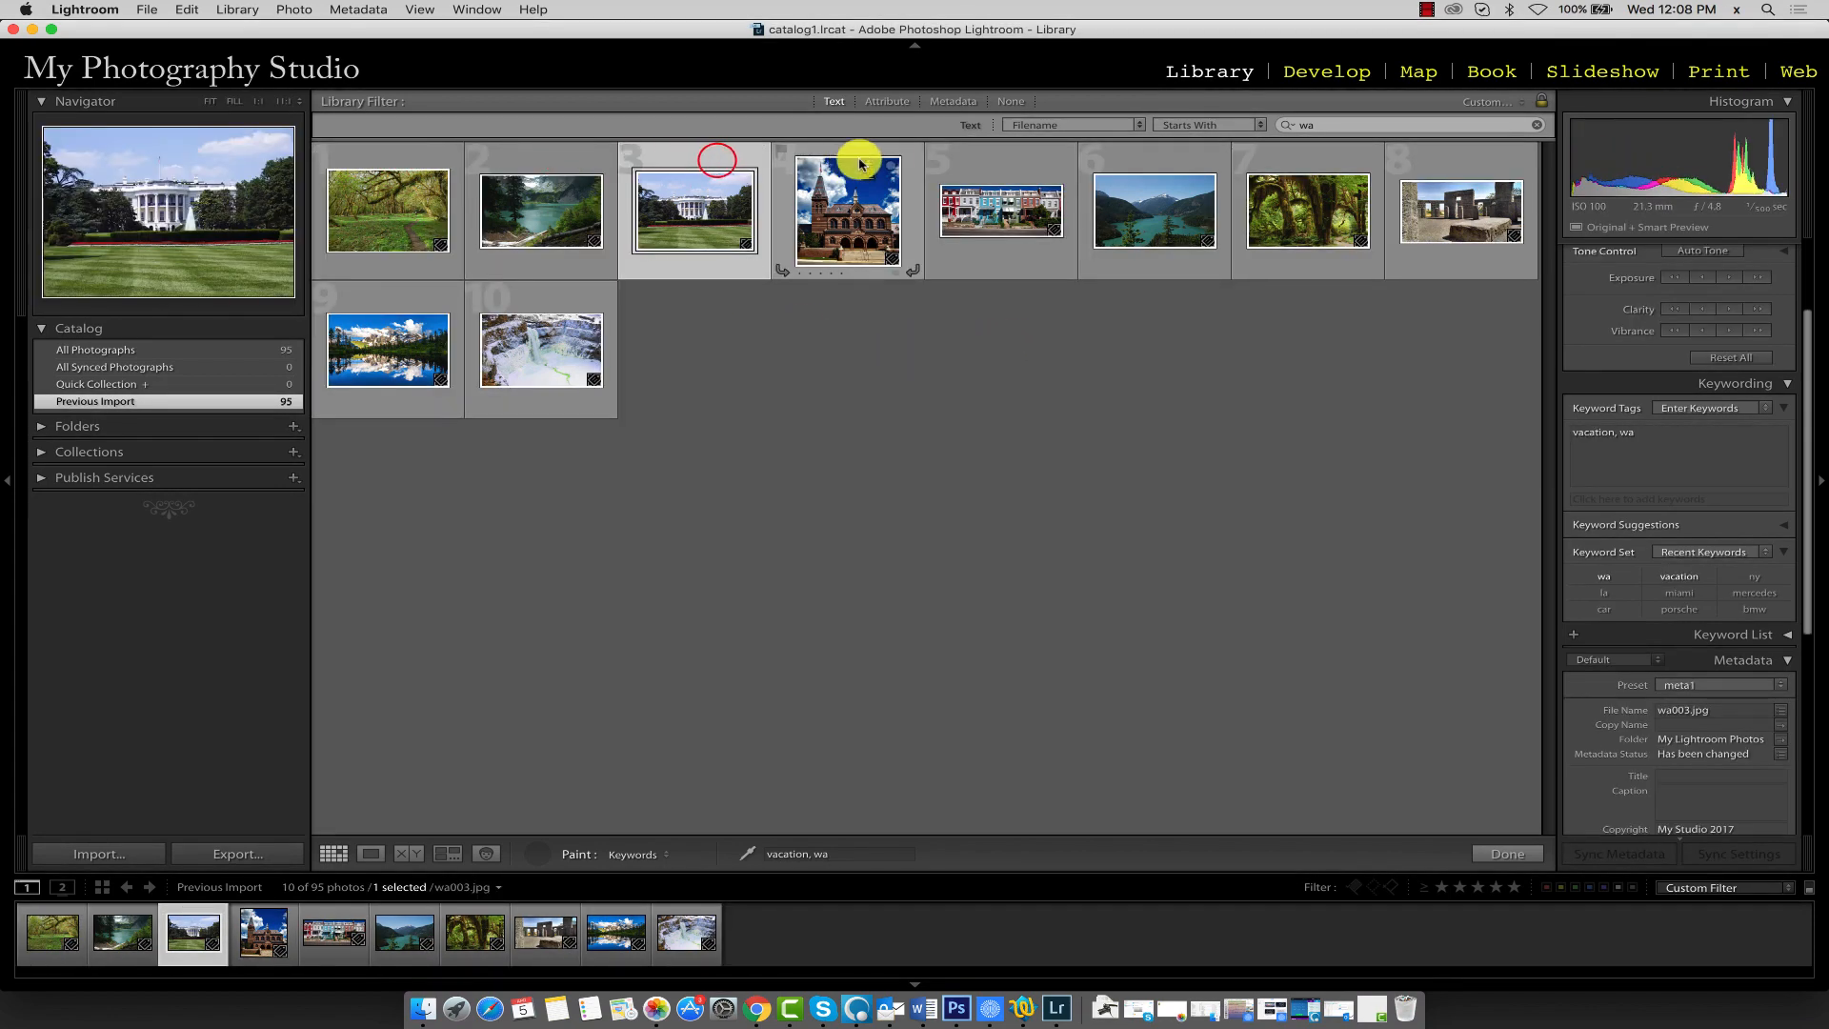
pyautogui.click(909, 154)
pyautogui.click(994, 155)
pyautogui.click(1143, 156)
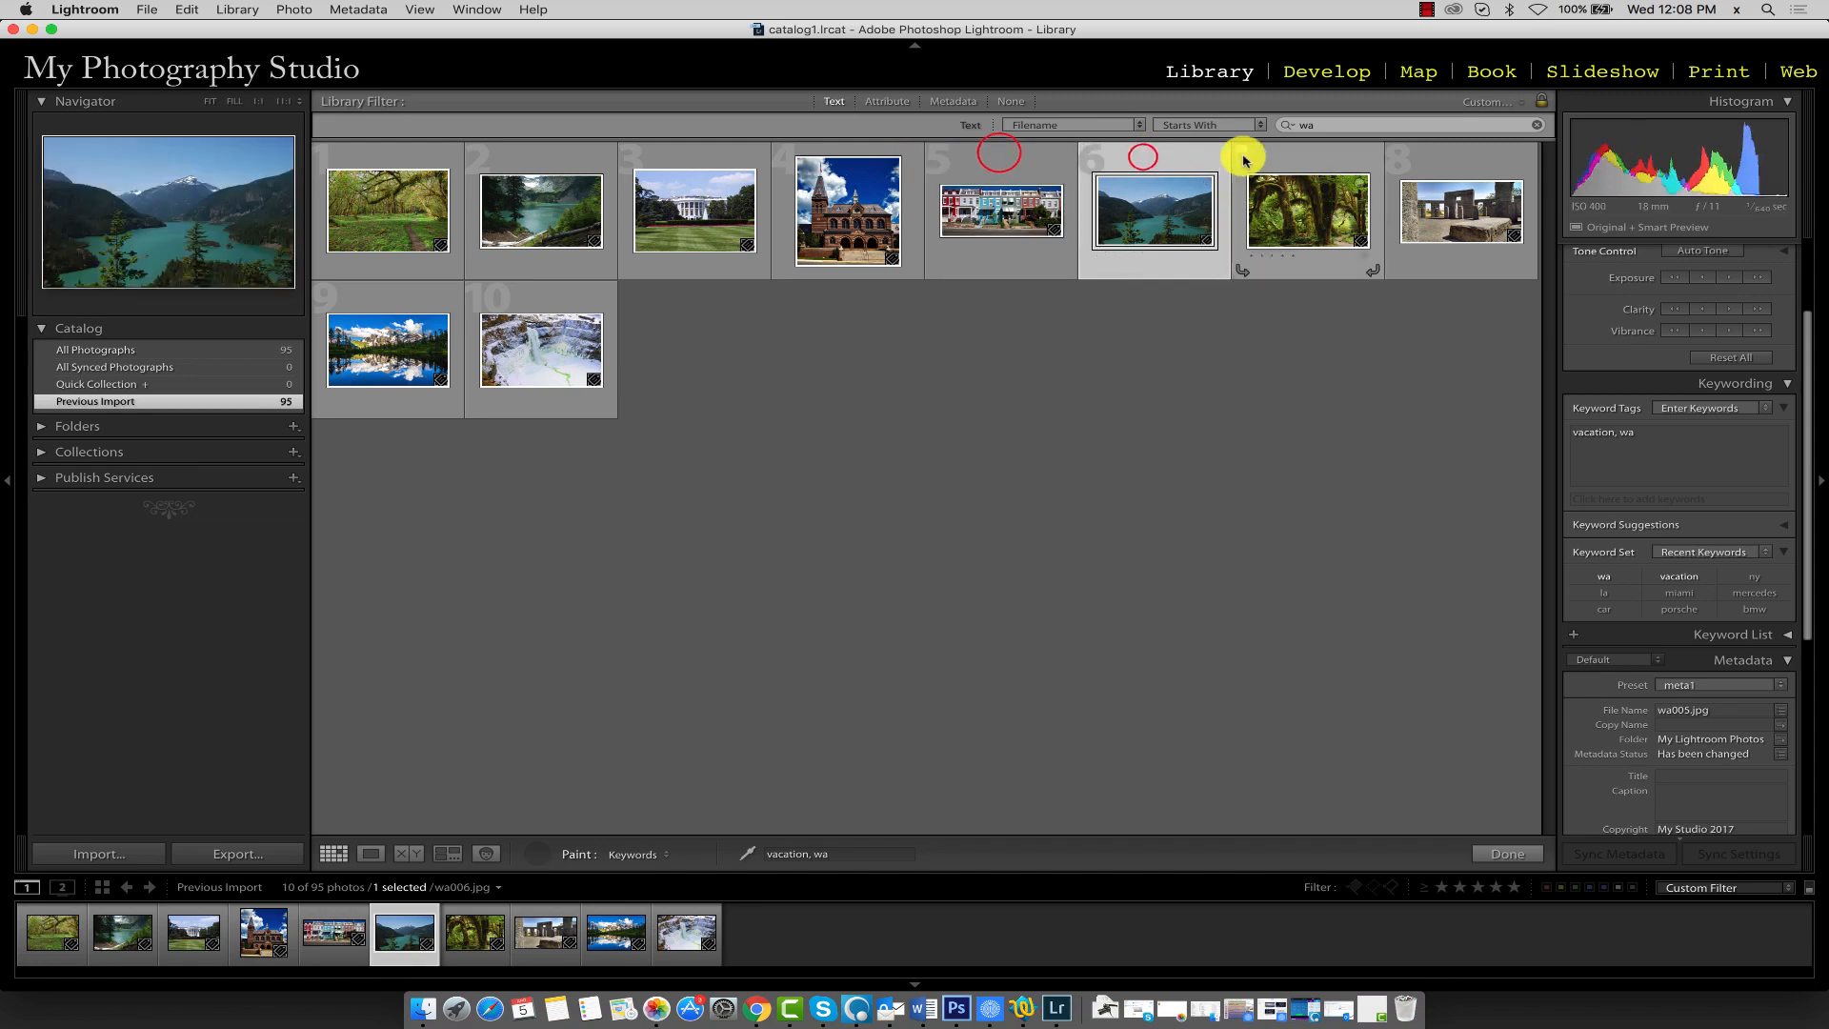
pyautogui.click(1256, 155)
pyautogui.click(1407, 152)
pyautogui.click(542, 293)
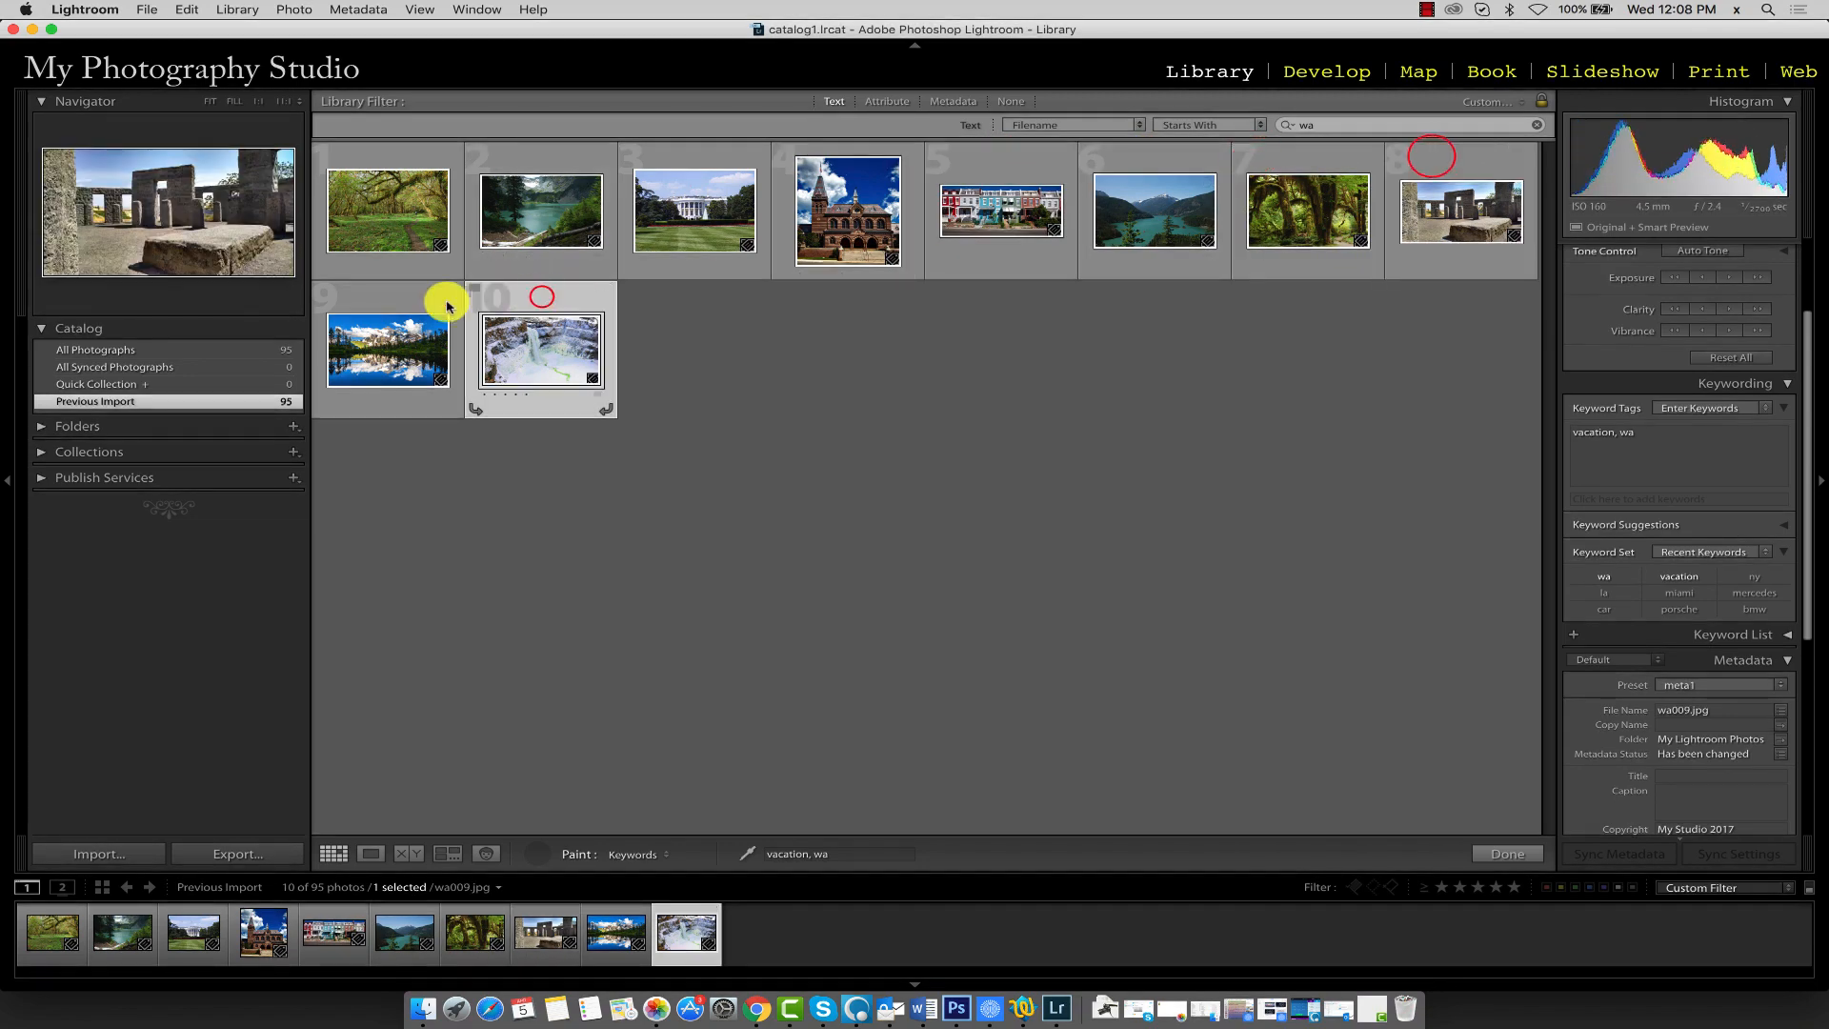
# Clear the selection of the wa photos and put the Painter away.
pyautogui.click(407, 301)
pyautogui.click(838, 440)
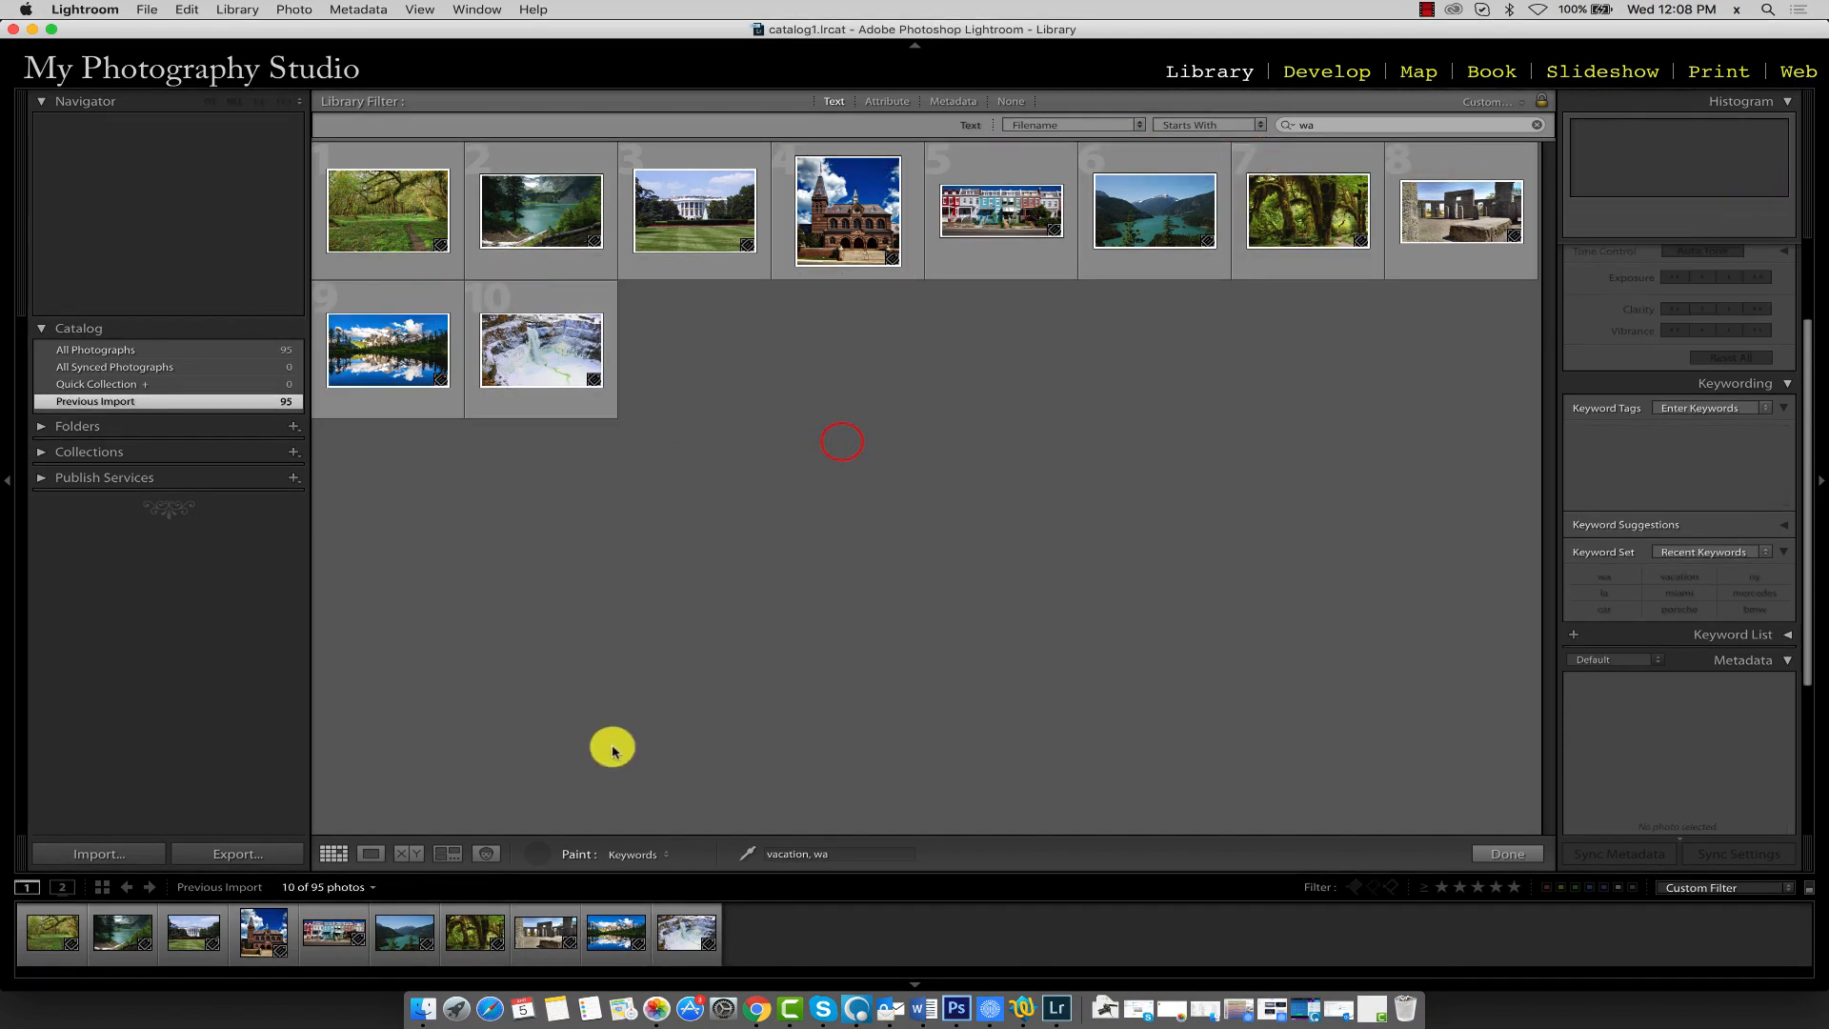
pyautogui.click(535, 851)
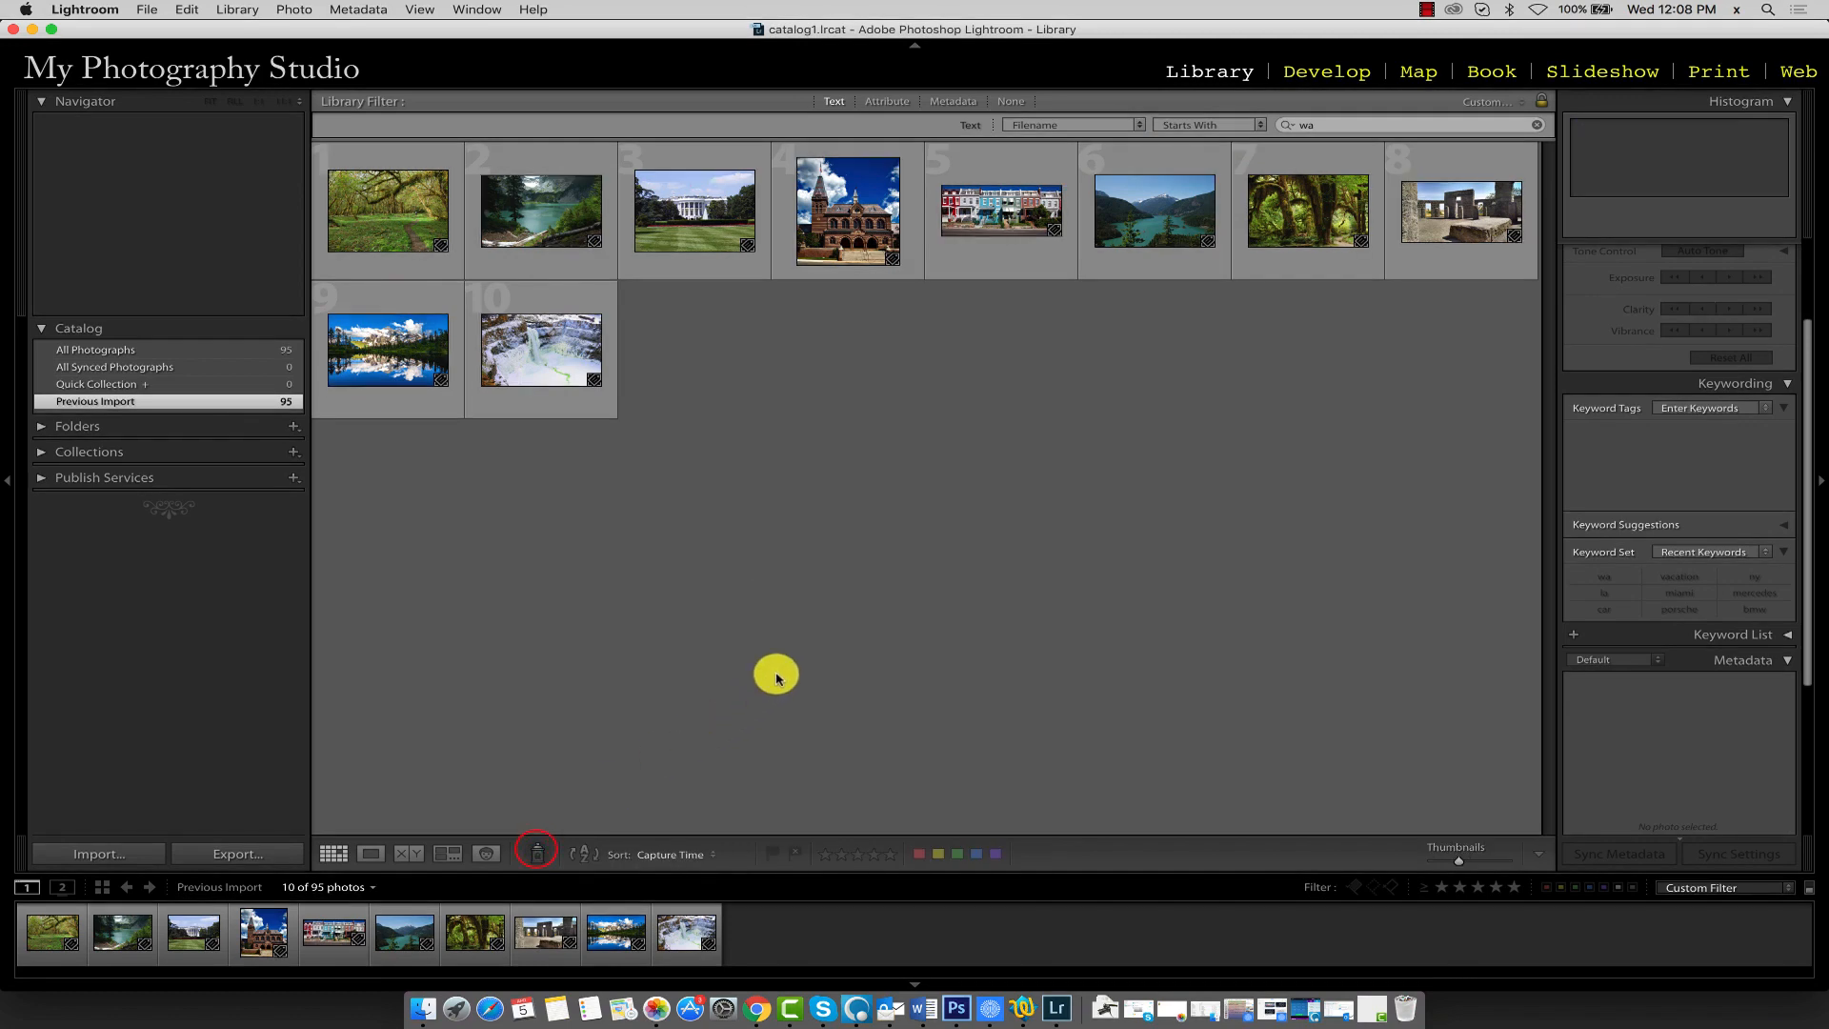
# Filter the photos to filenames starting with "spring" and select all the matching photos.
pyautogui.click(1325, 124)
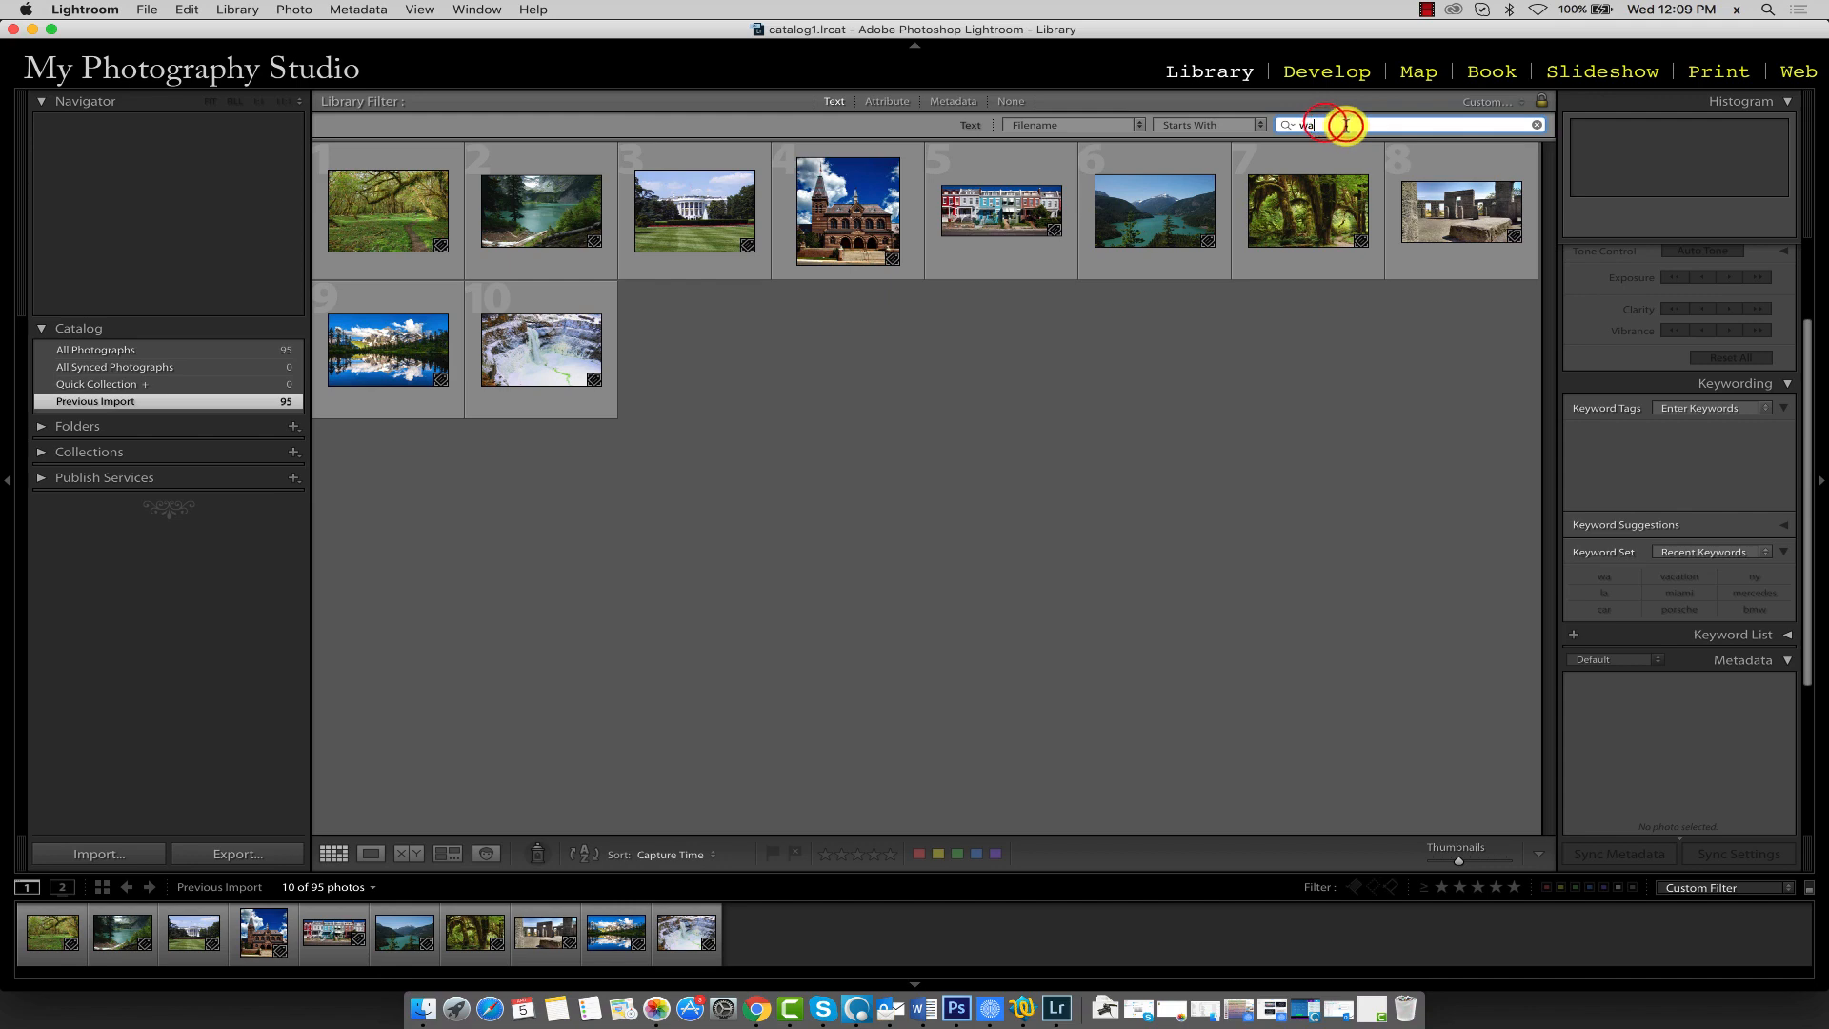
pyautogui.press('BackSpace')
pyautogui.press('BackSpace')
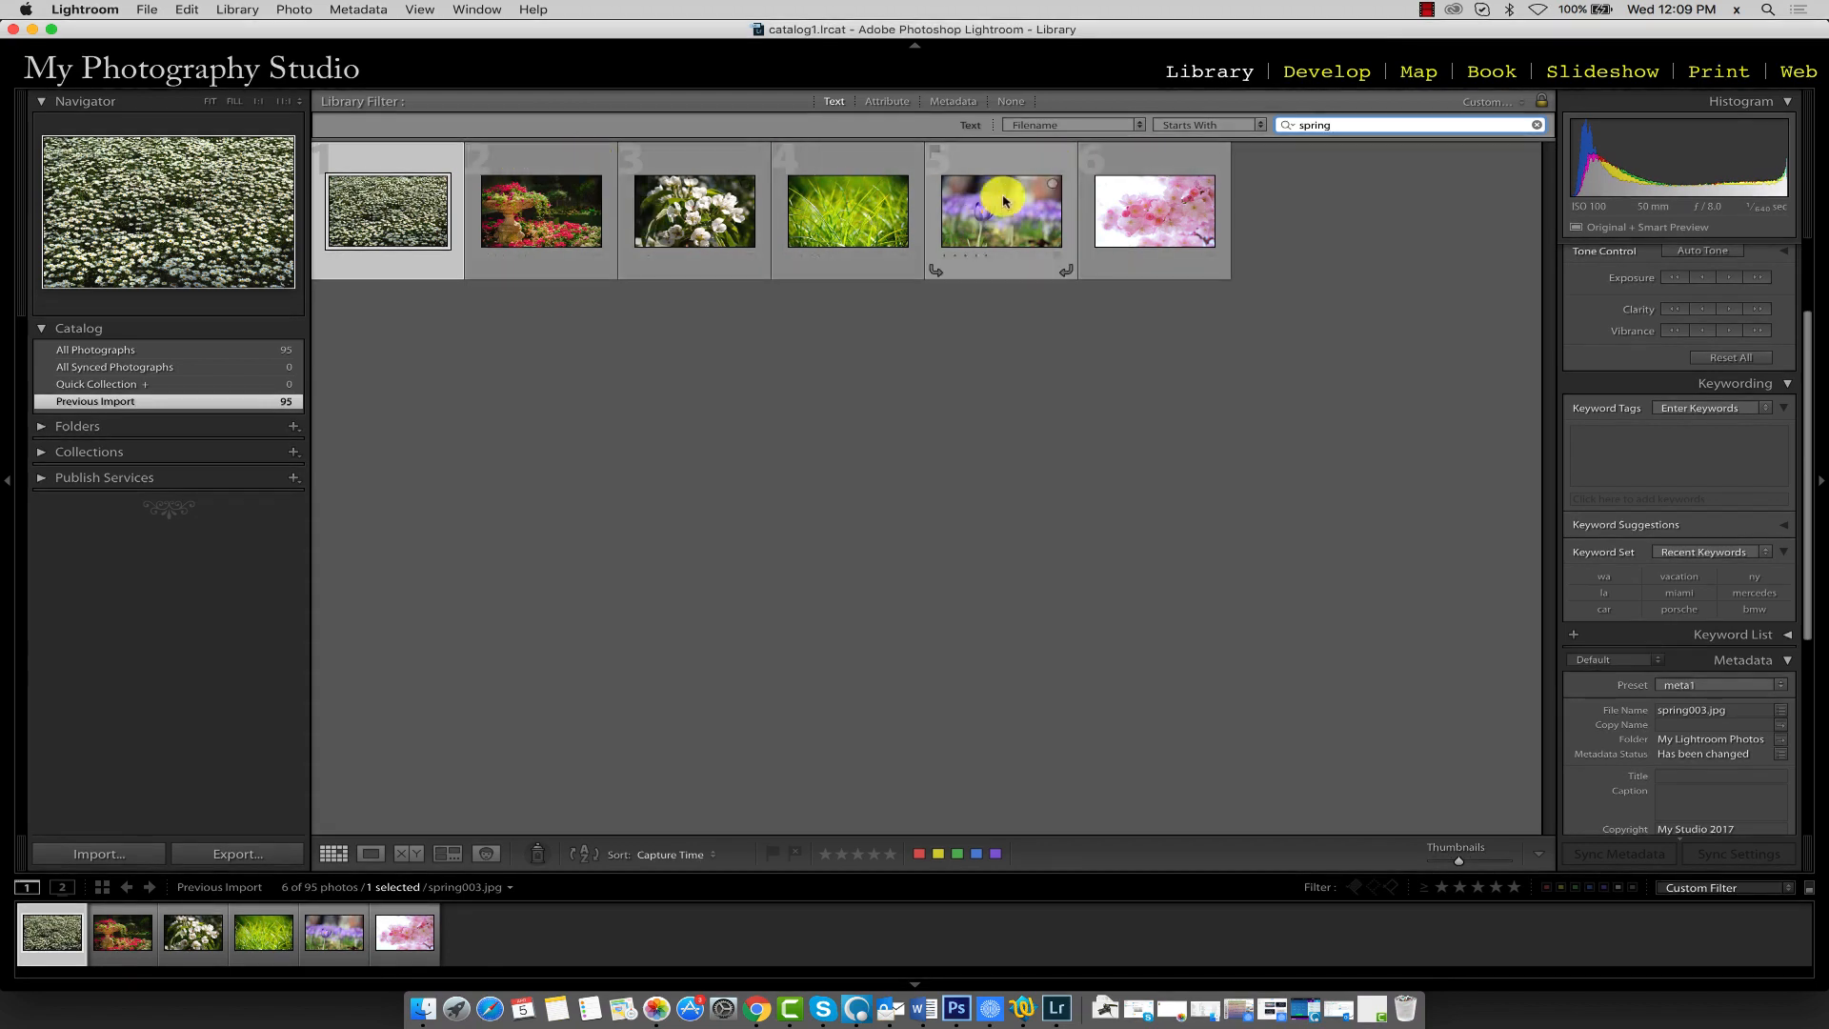
pyautogui.keyDown('shift'); pyautogui.click(1127, 162); pyautogui.keyUp('shift')
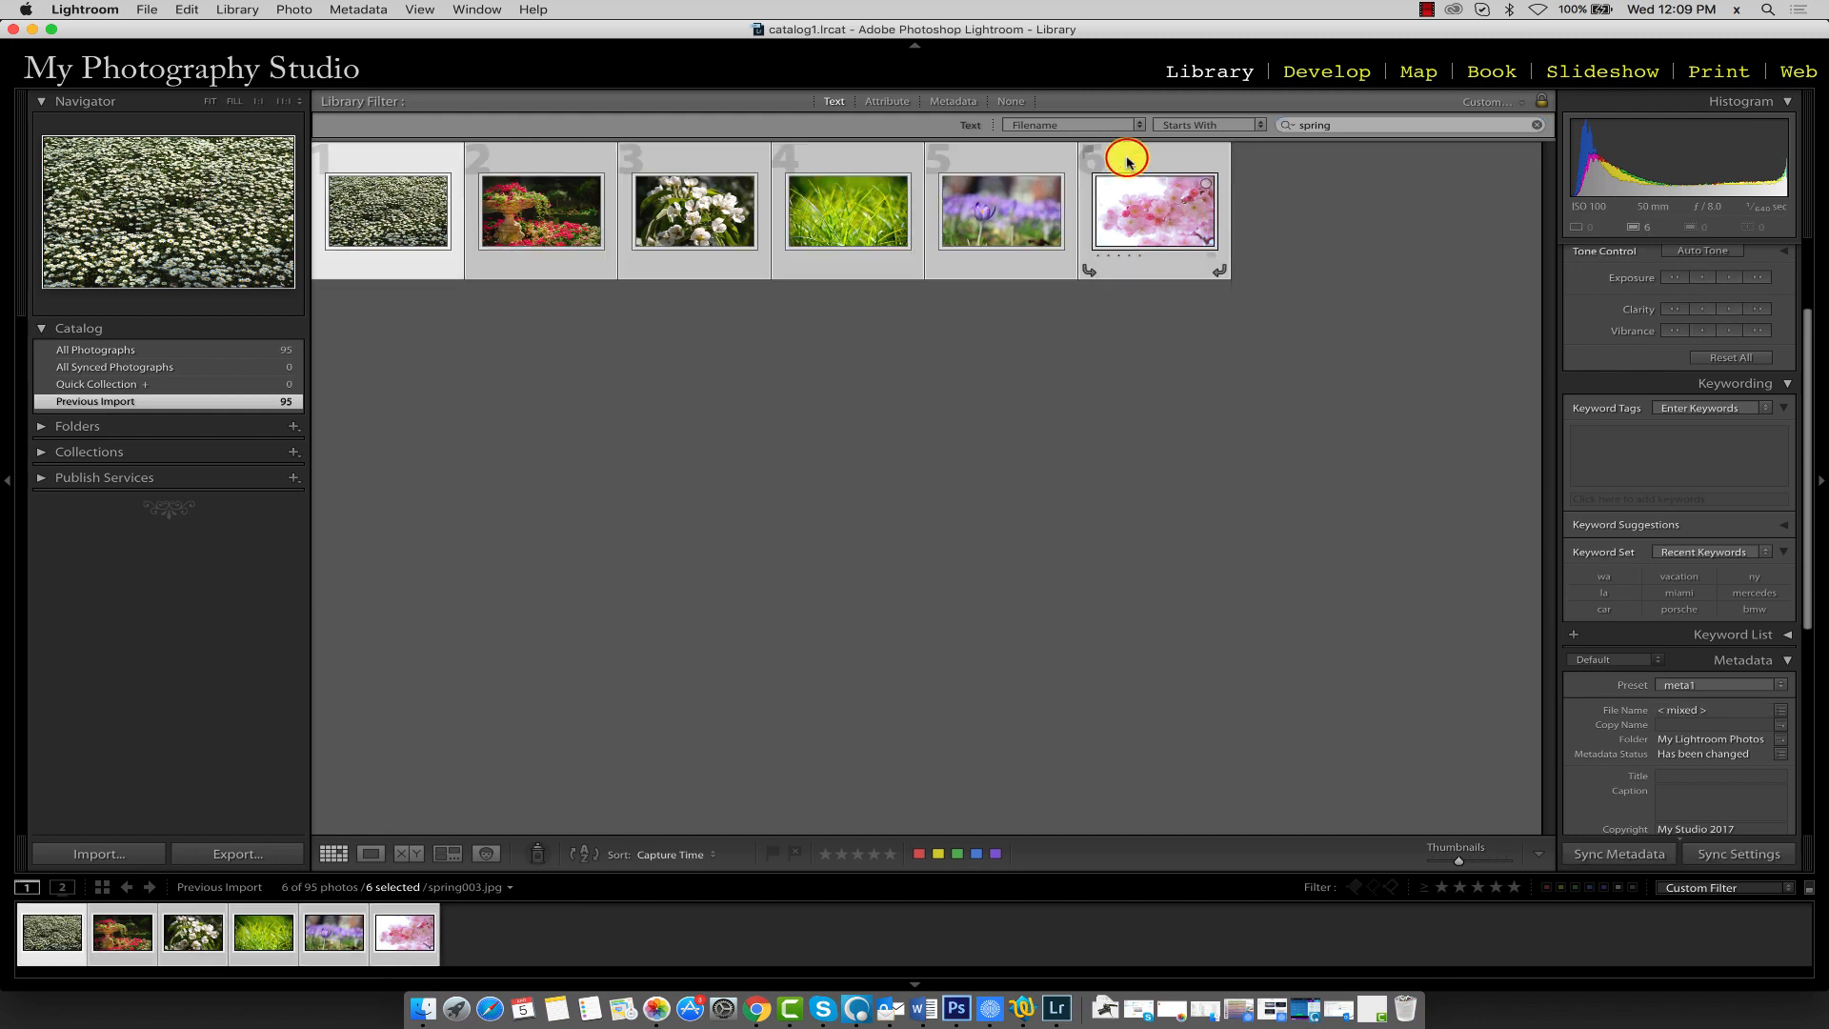
# Use the Painter to assign the keywords "landscape, spring" to all the selected spring photos.
pyautogui.click(539, 853)
pyautogui.click(829, 855)
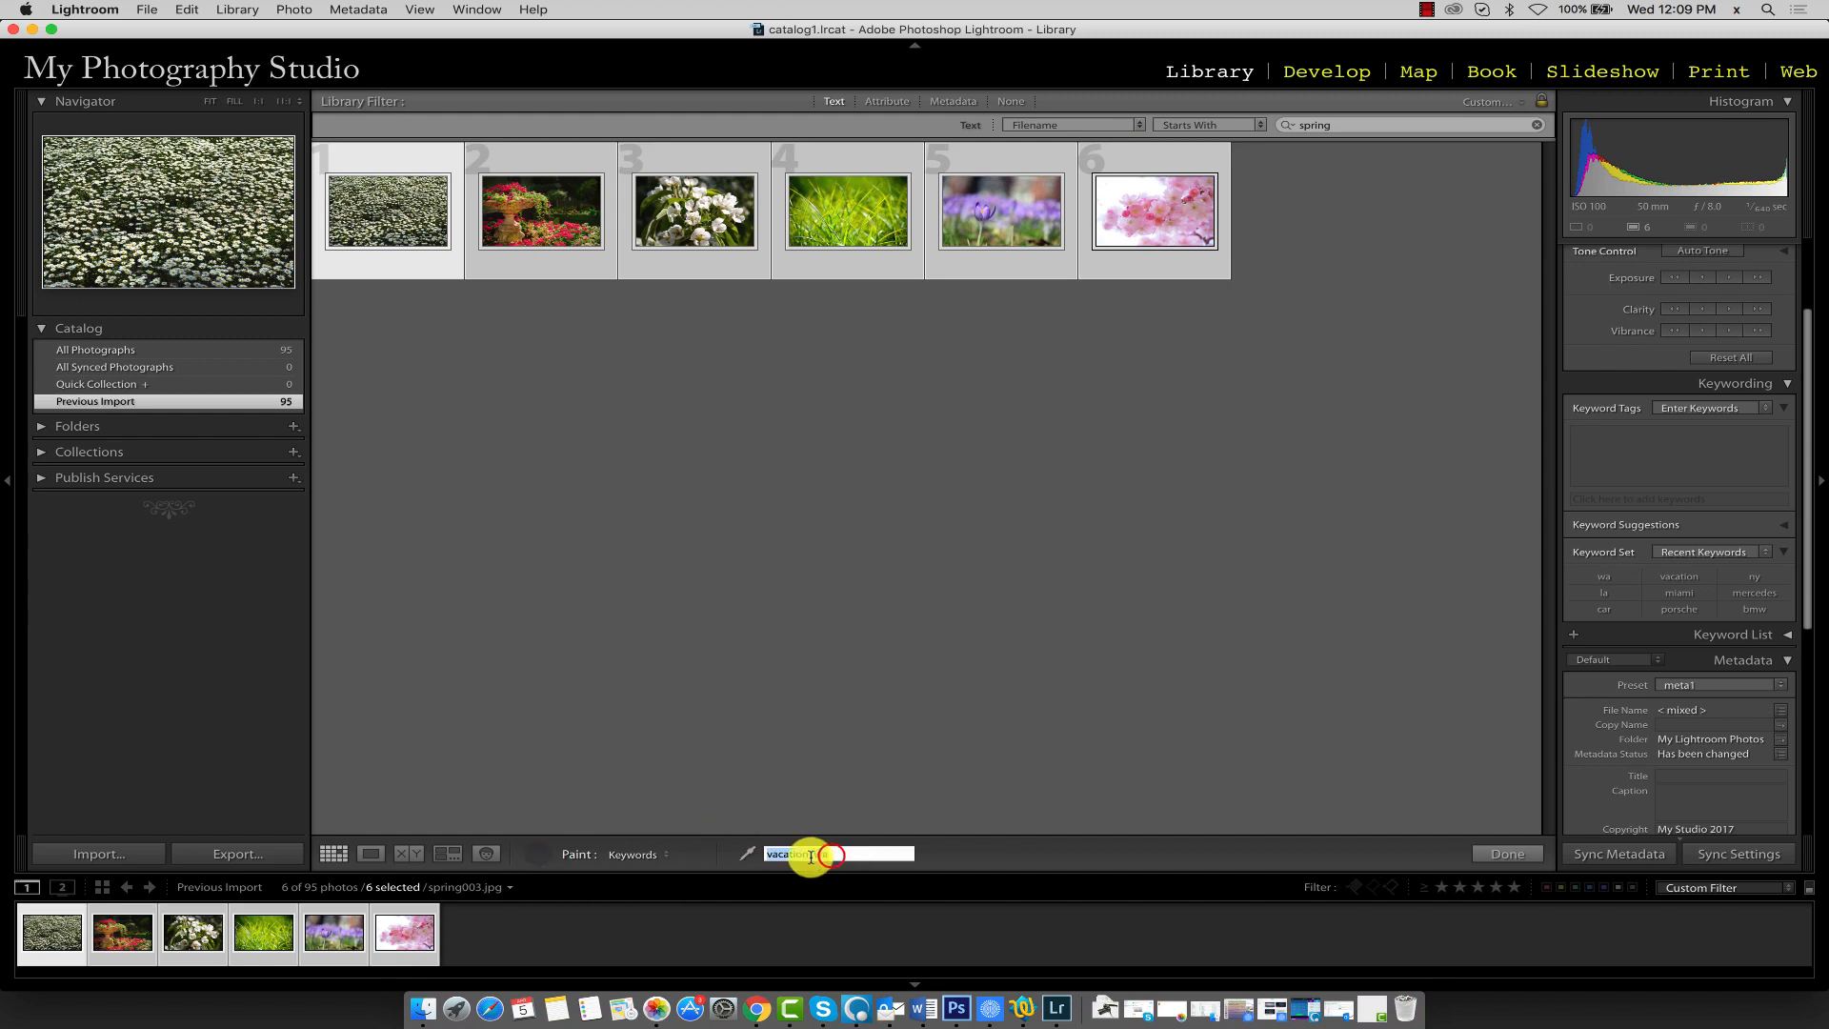
pyautogui.moveTo(808, 855); pyautogui.dragTo(747, 856)
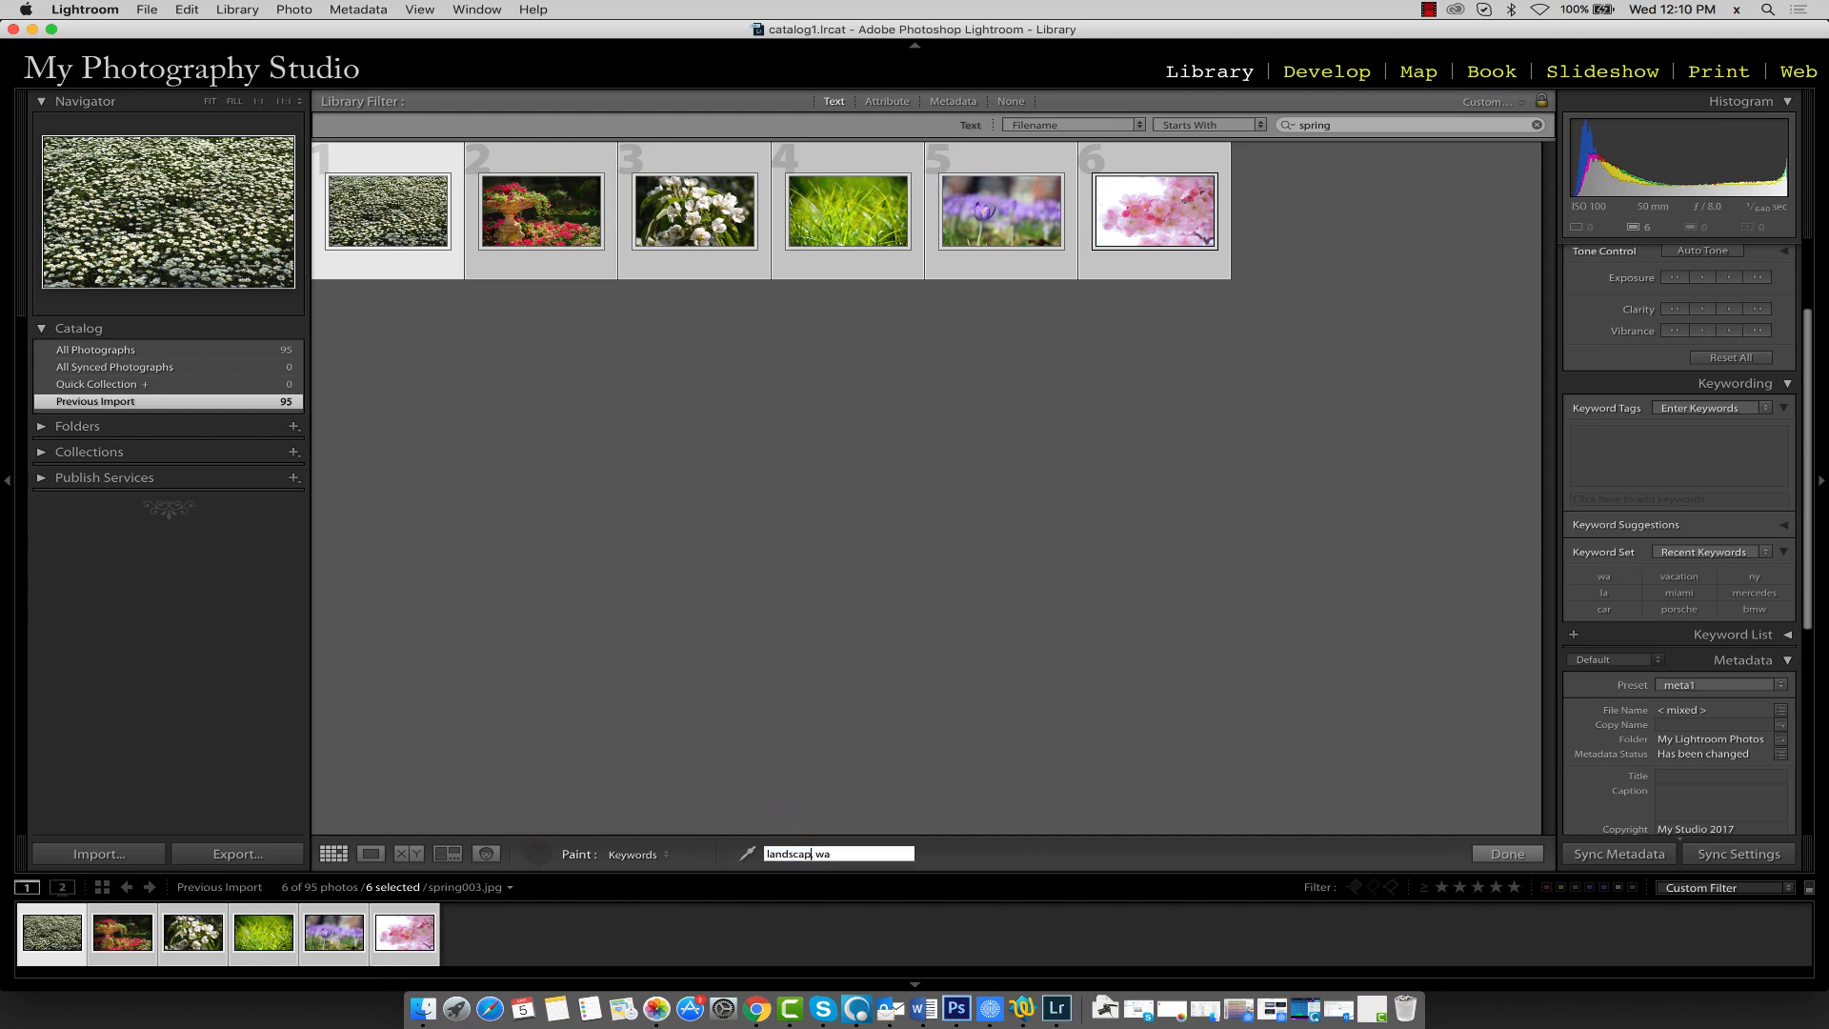
pyautogui.press('Right')
pyautogui.hotkey('shift', 'Right')
pyautogui.hotkey('shift', 'Right')
pyautogui.click(393, 209)
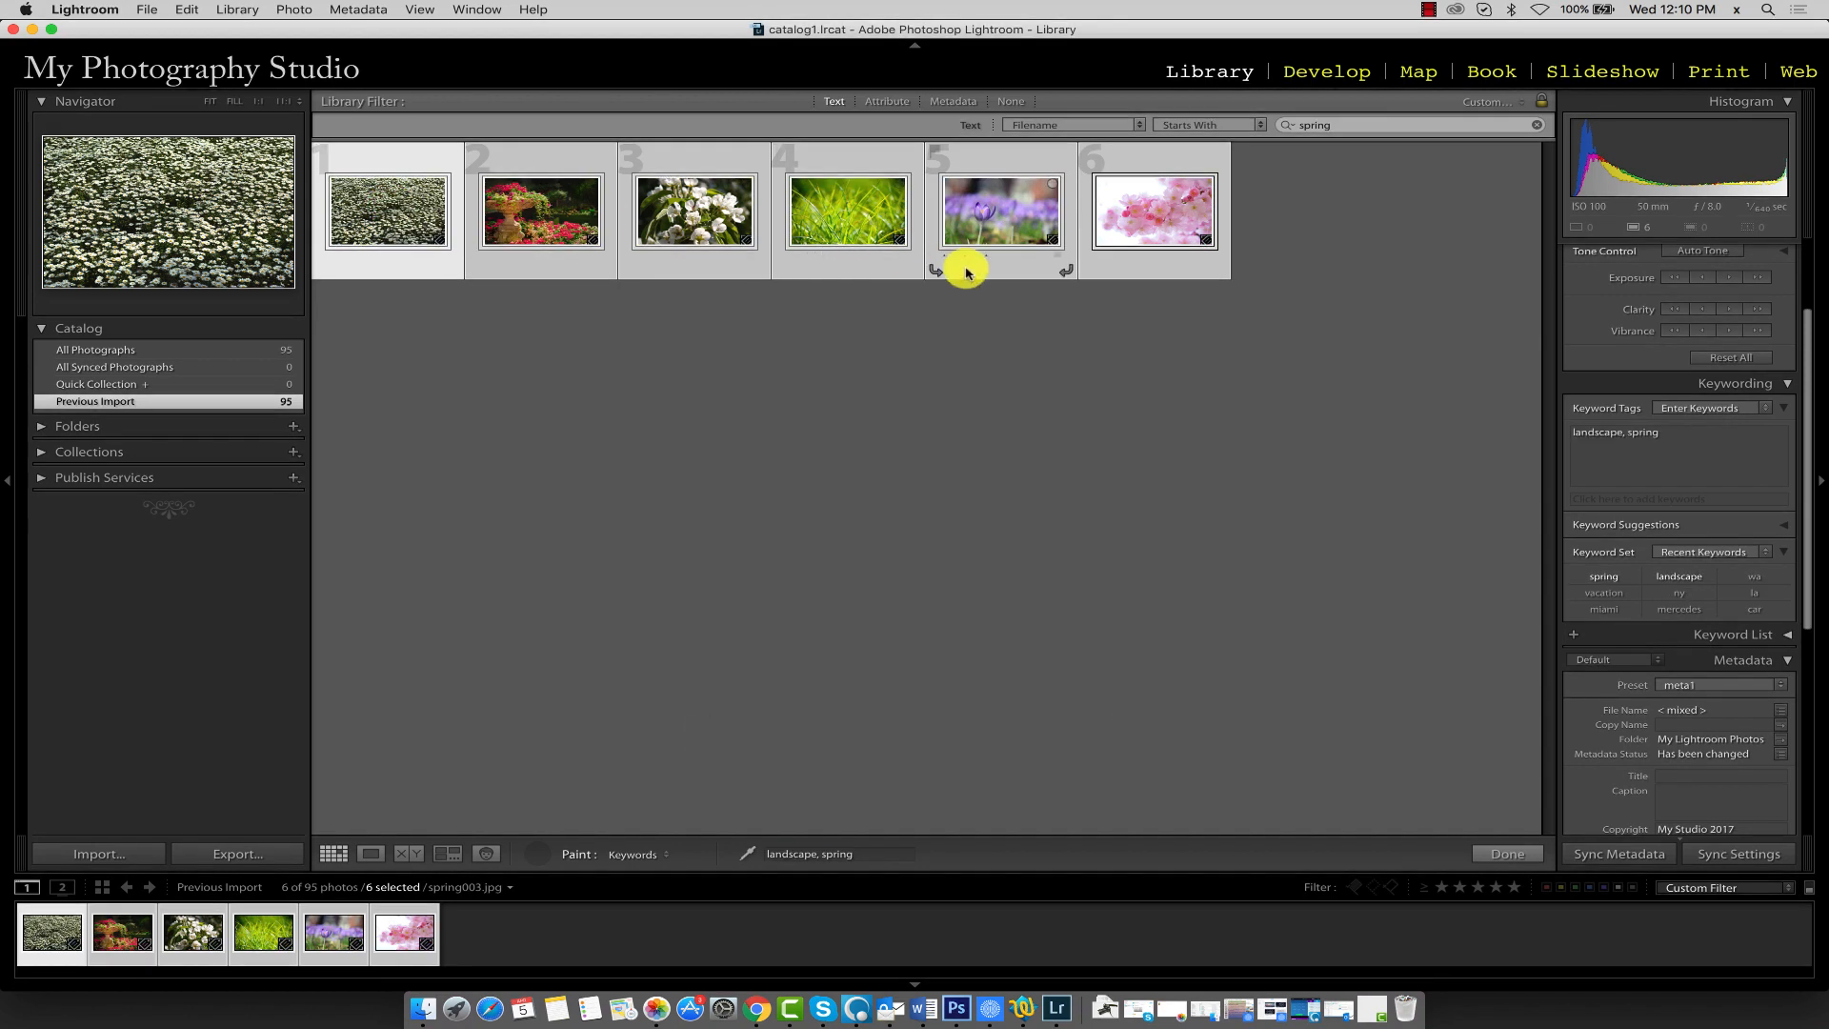
# Filter the photos to filenames starting with "summer" and select all the matching photos.
pyautogui.click(1313, 122)
pyautogui.doubleClick(1343, 125)
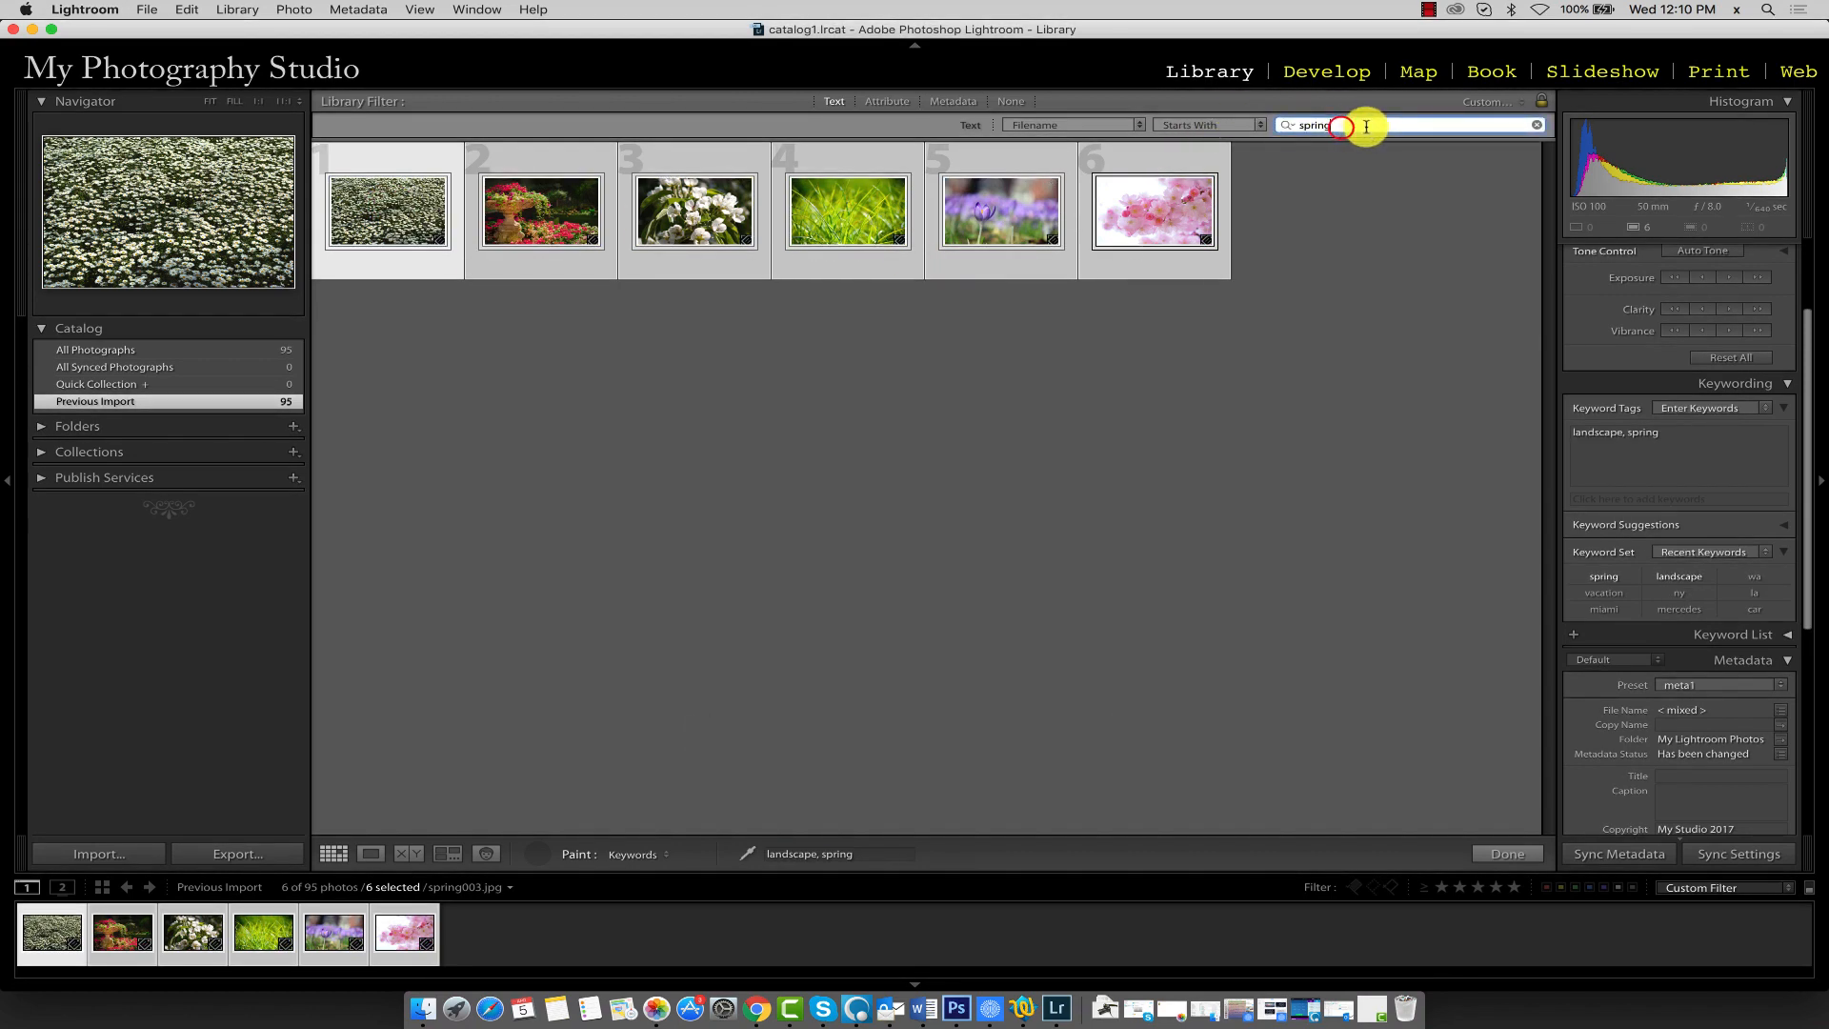
pyautogui.write('summer')
pyautogui.press('Return')
pyautogui.press('shift')
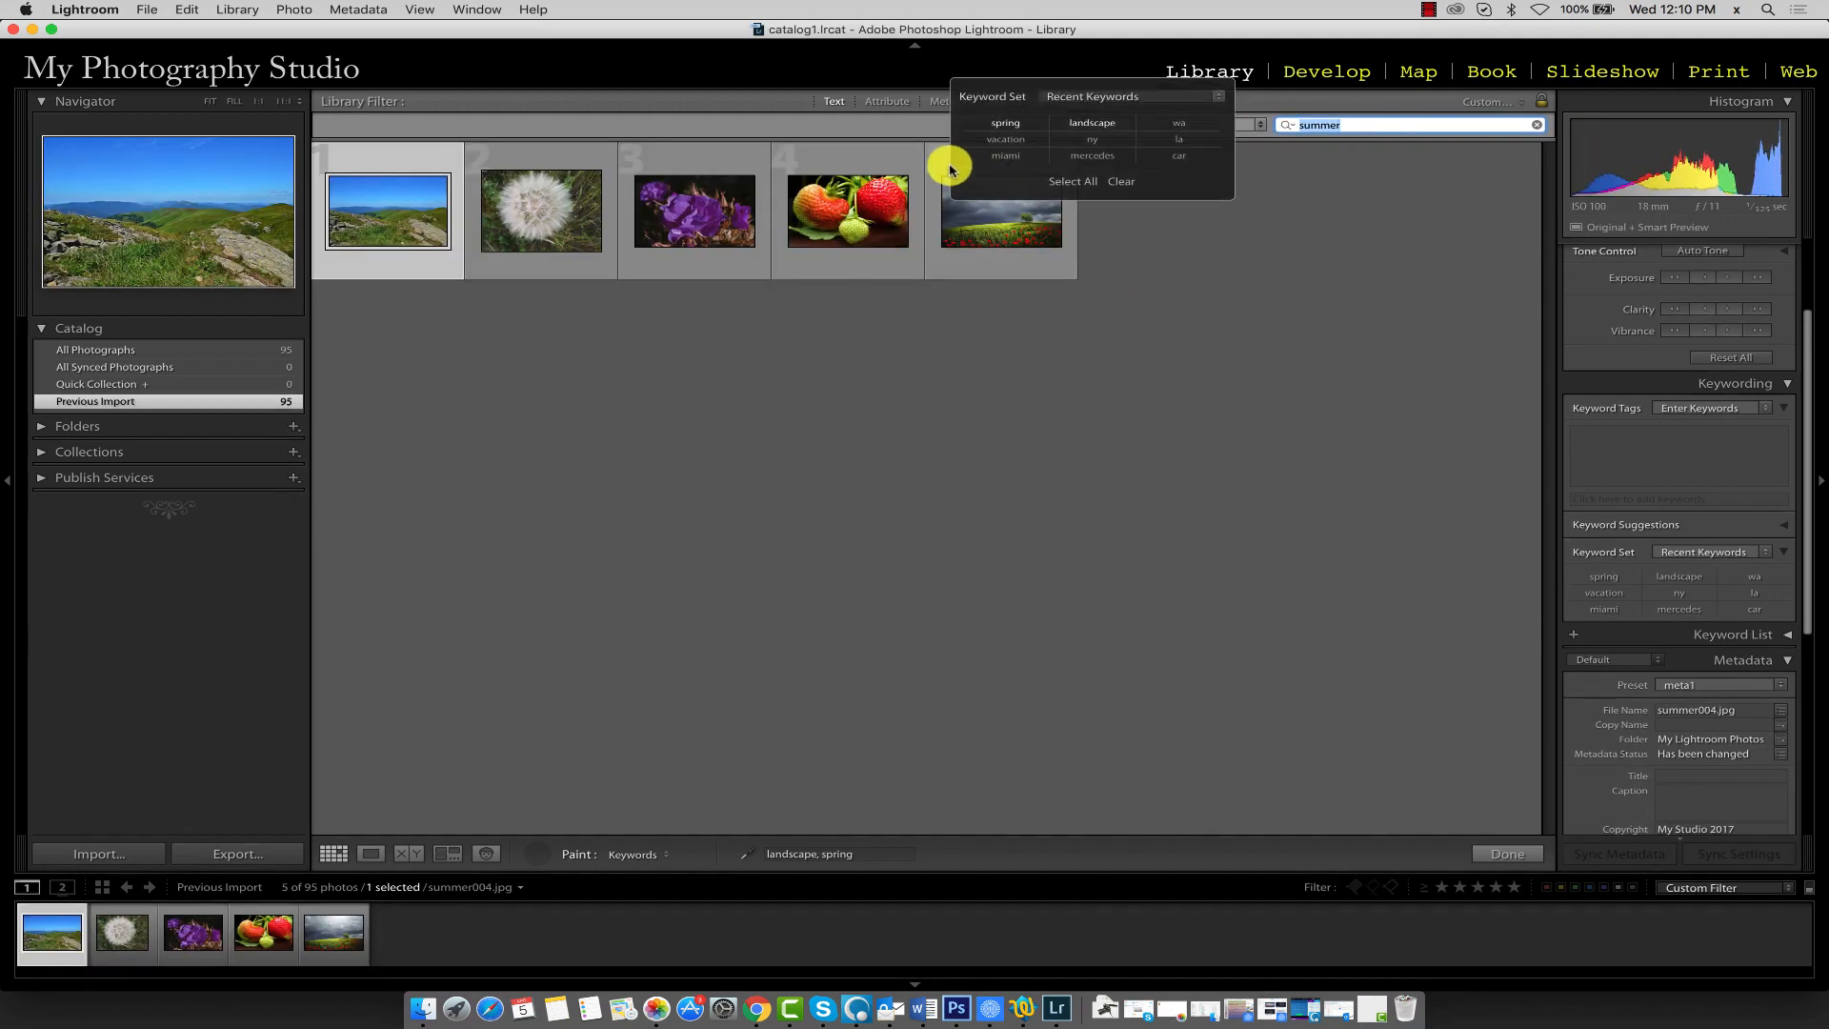
pyautogui.keyDown('shift'); pyautogui.click(935, 196); pyautogui.keyUp('shift')
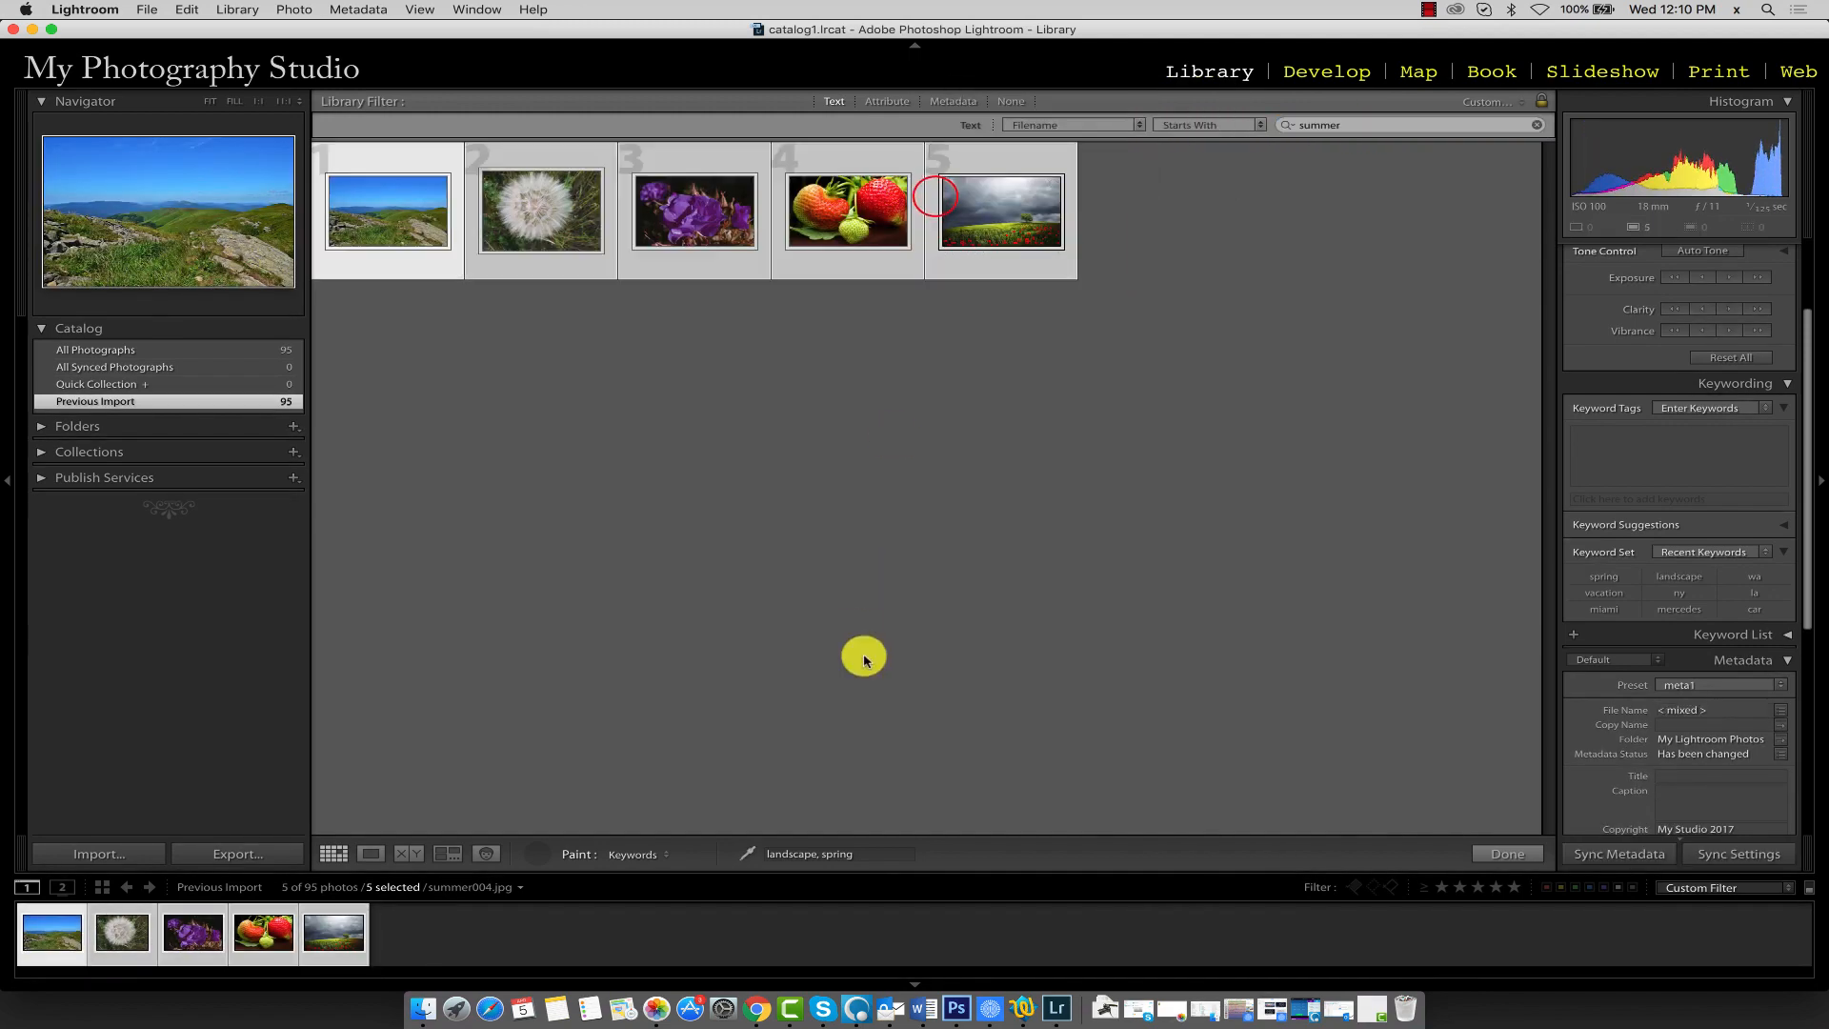
# Use the Painter to assign the keywords "landscape, summer" to all the selected summer photos.
pyautogui.click(821, 854)
pyautogui.moveTo(823, 853); pyautogui.dragTo(872, 852)
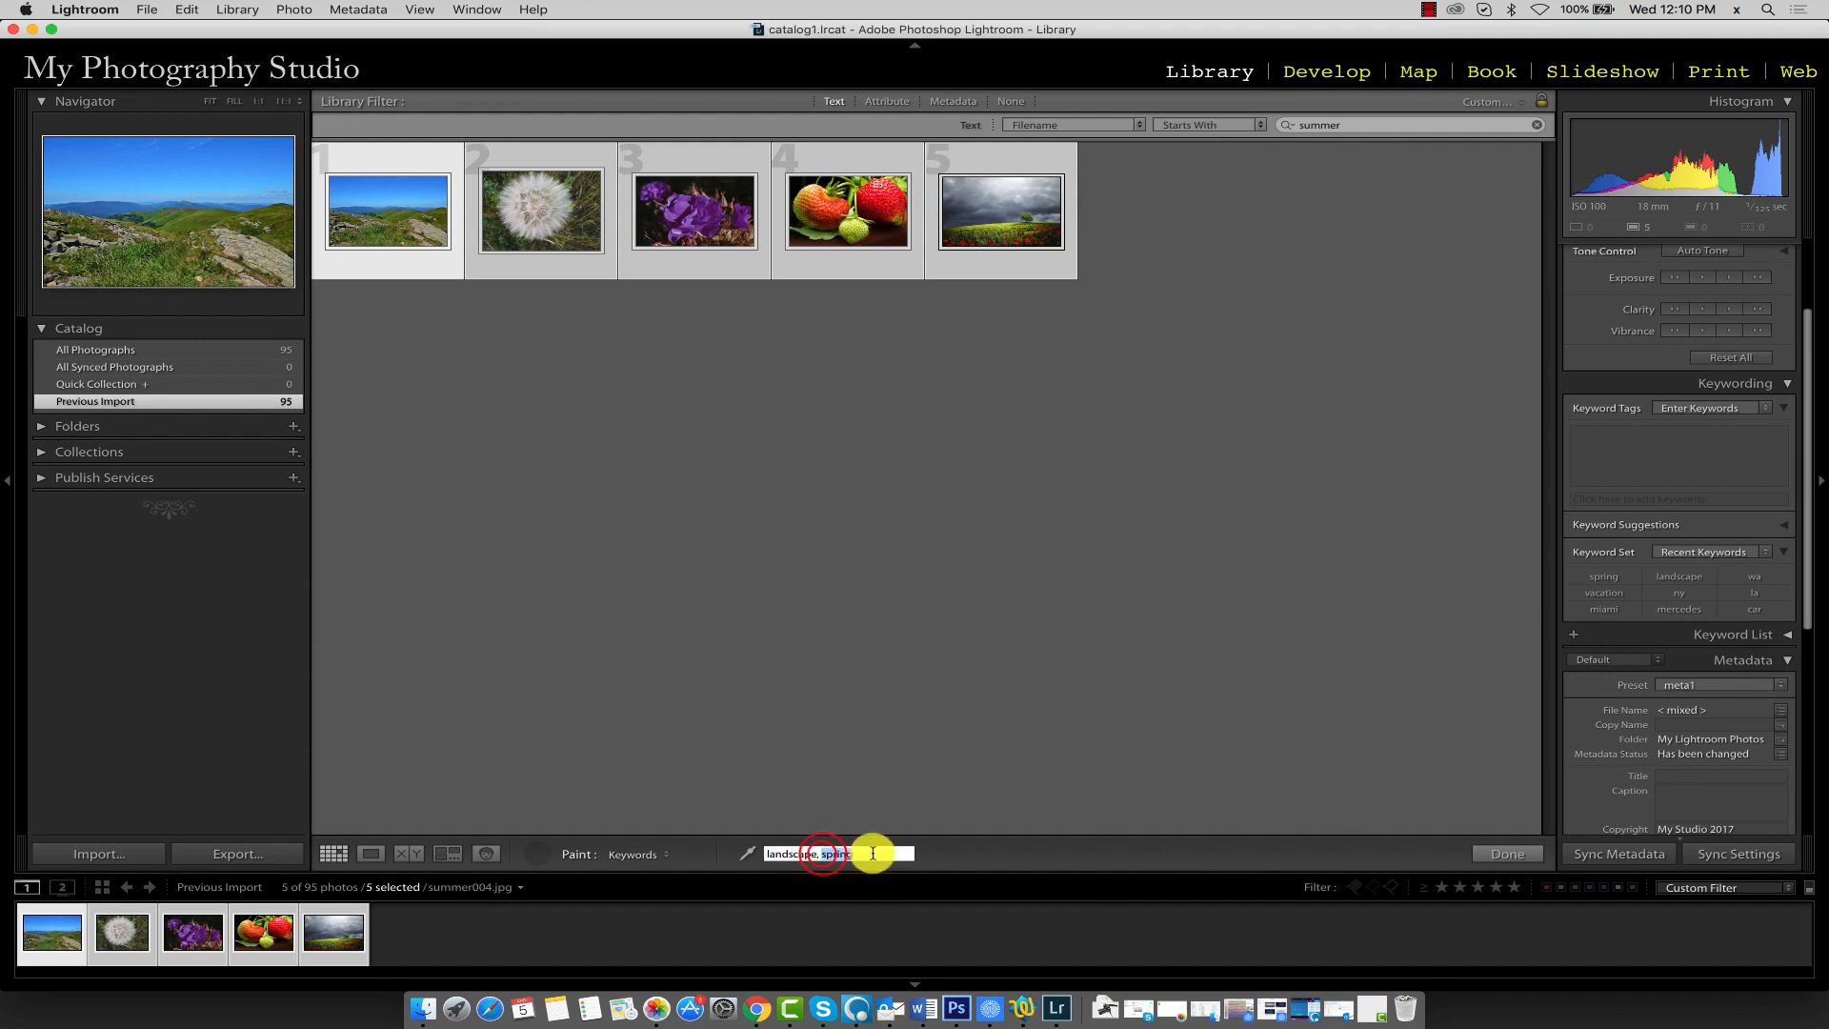
pyautogui.write('summer')
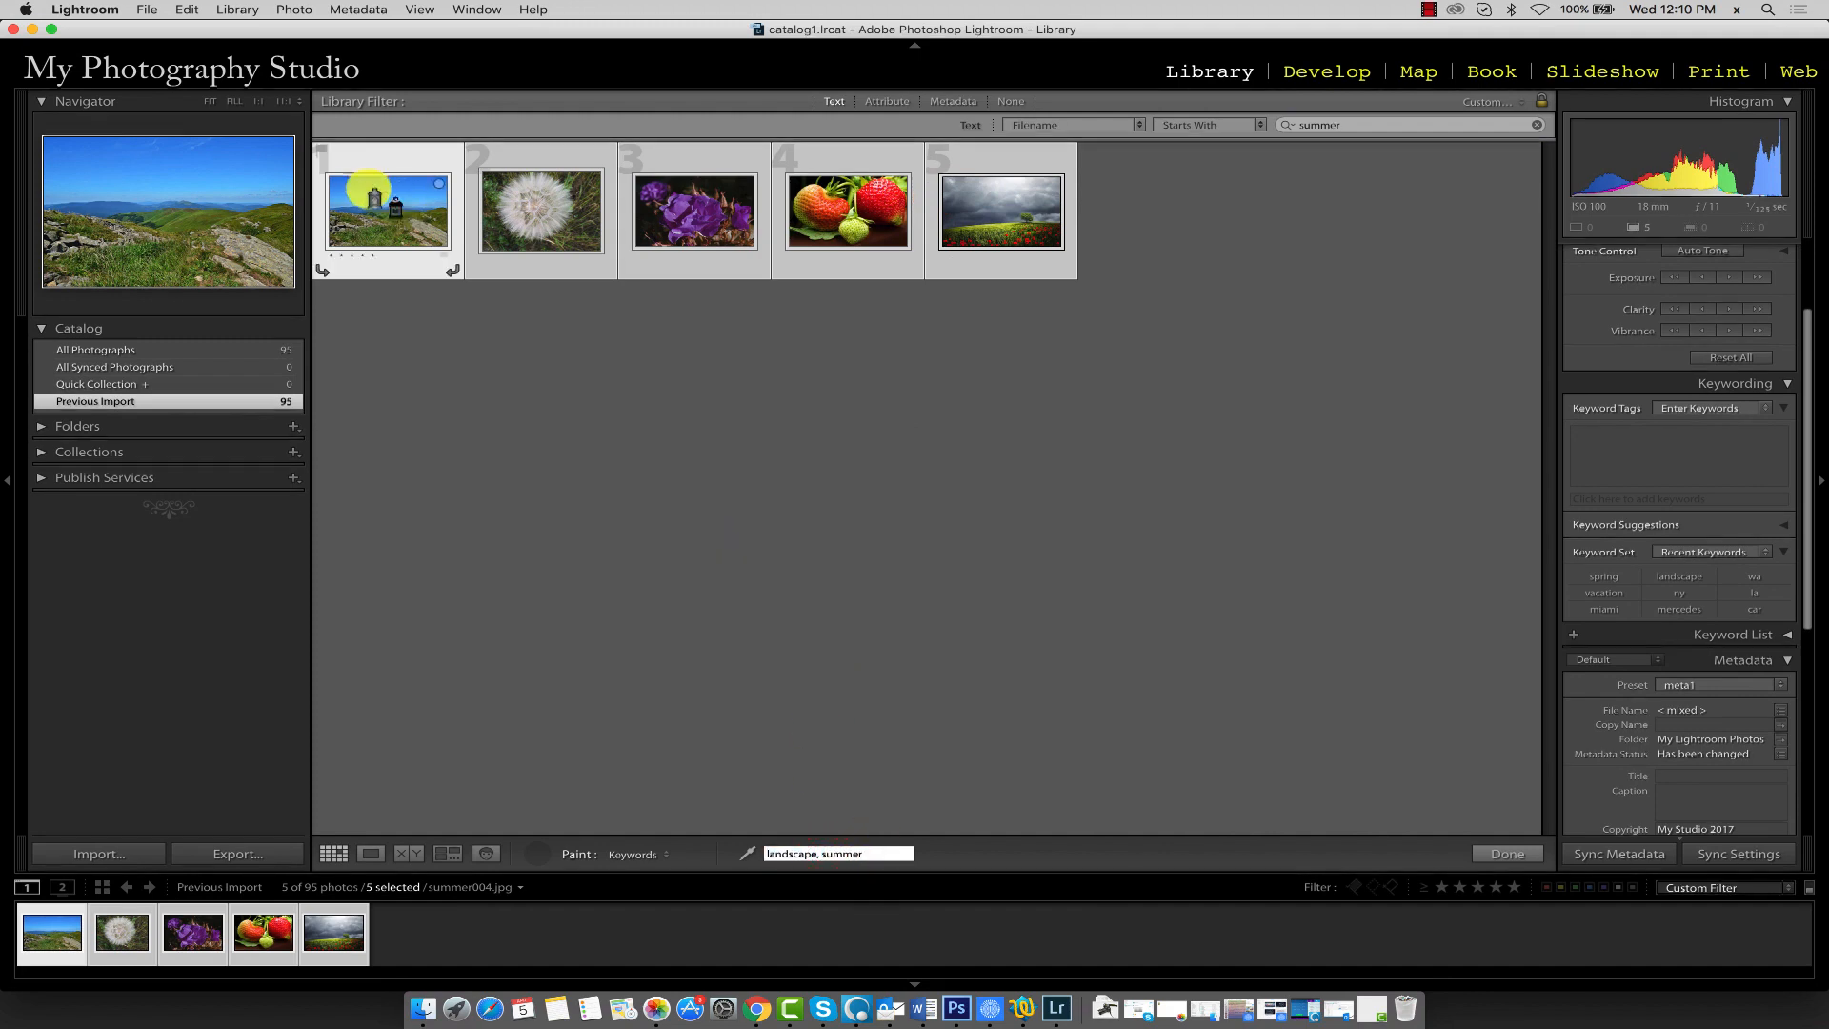
pyautogui.click(381, 205)
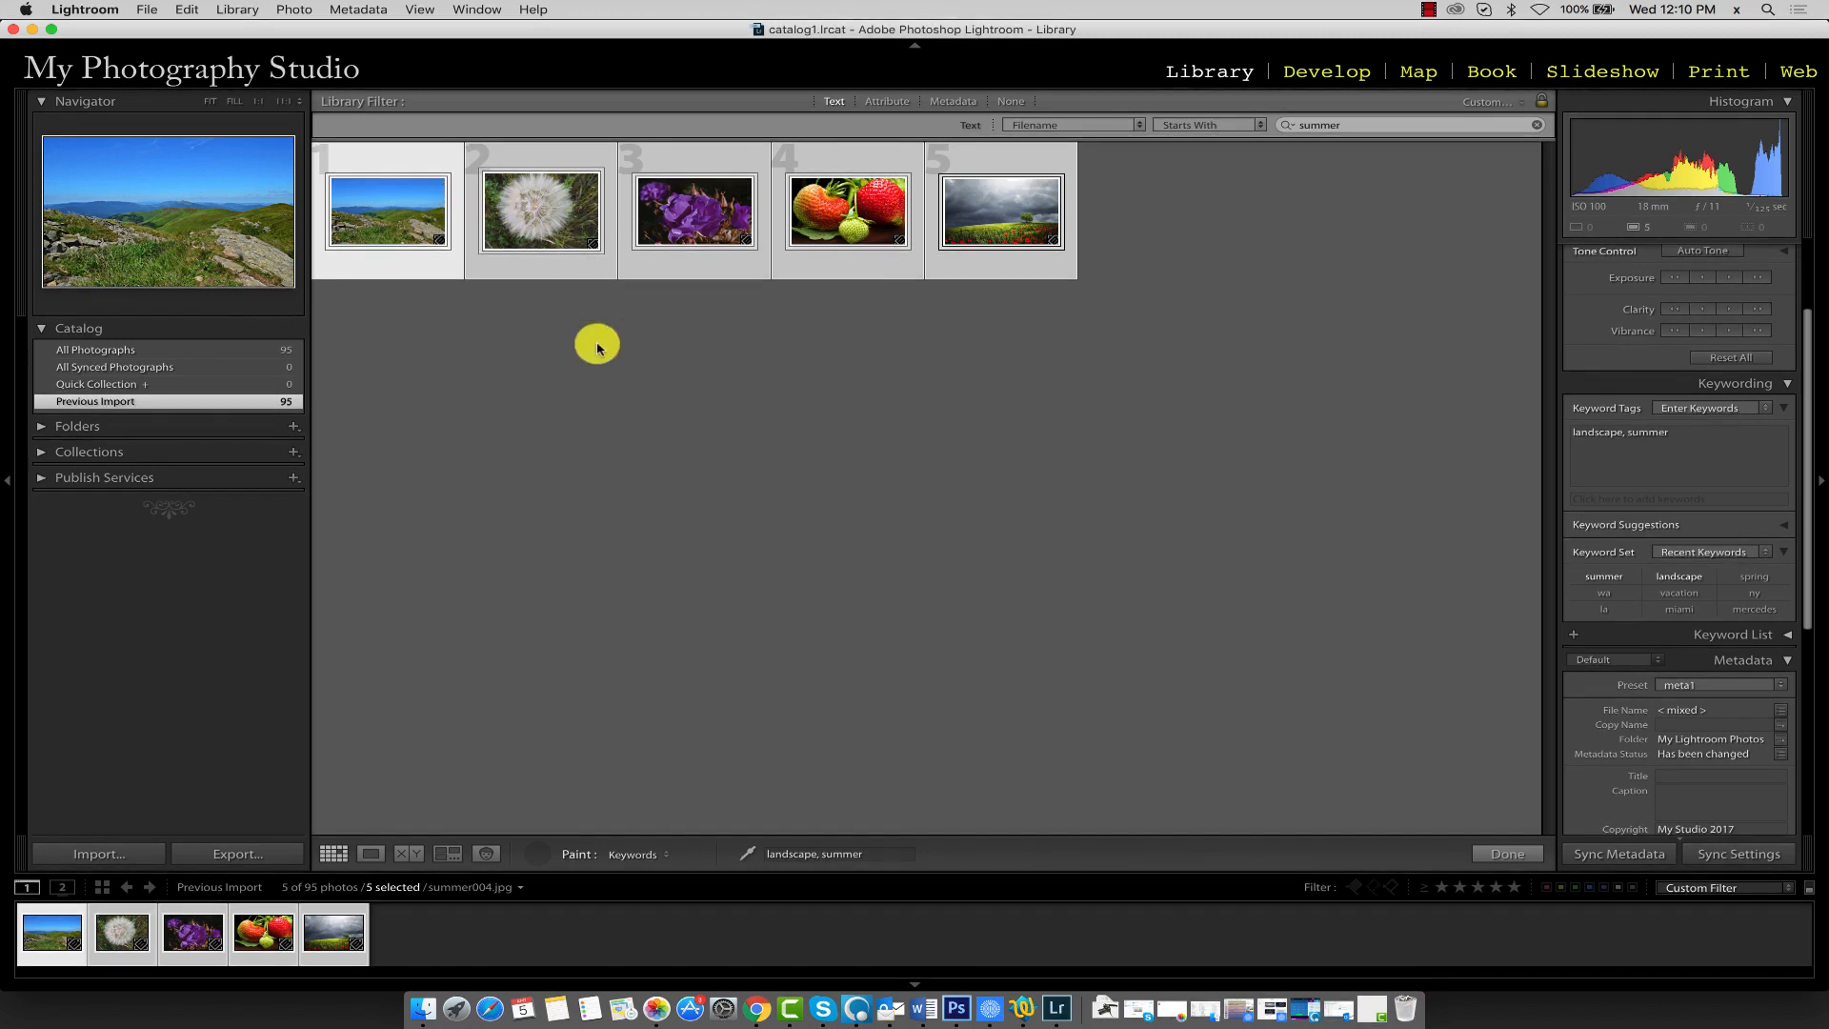
# Filter the photos to filenames starting with "winter" and select all the matching photos.
pyautogui.click(1334, 127)
pyautogui.moveTo(1357, 127); pyautogui.dragTo(1294, 125)
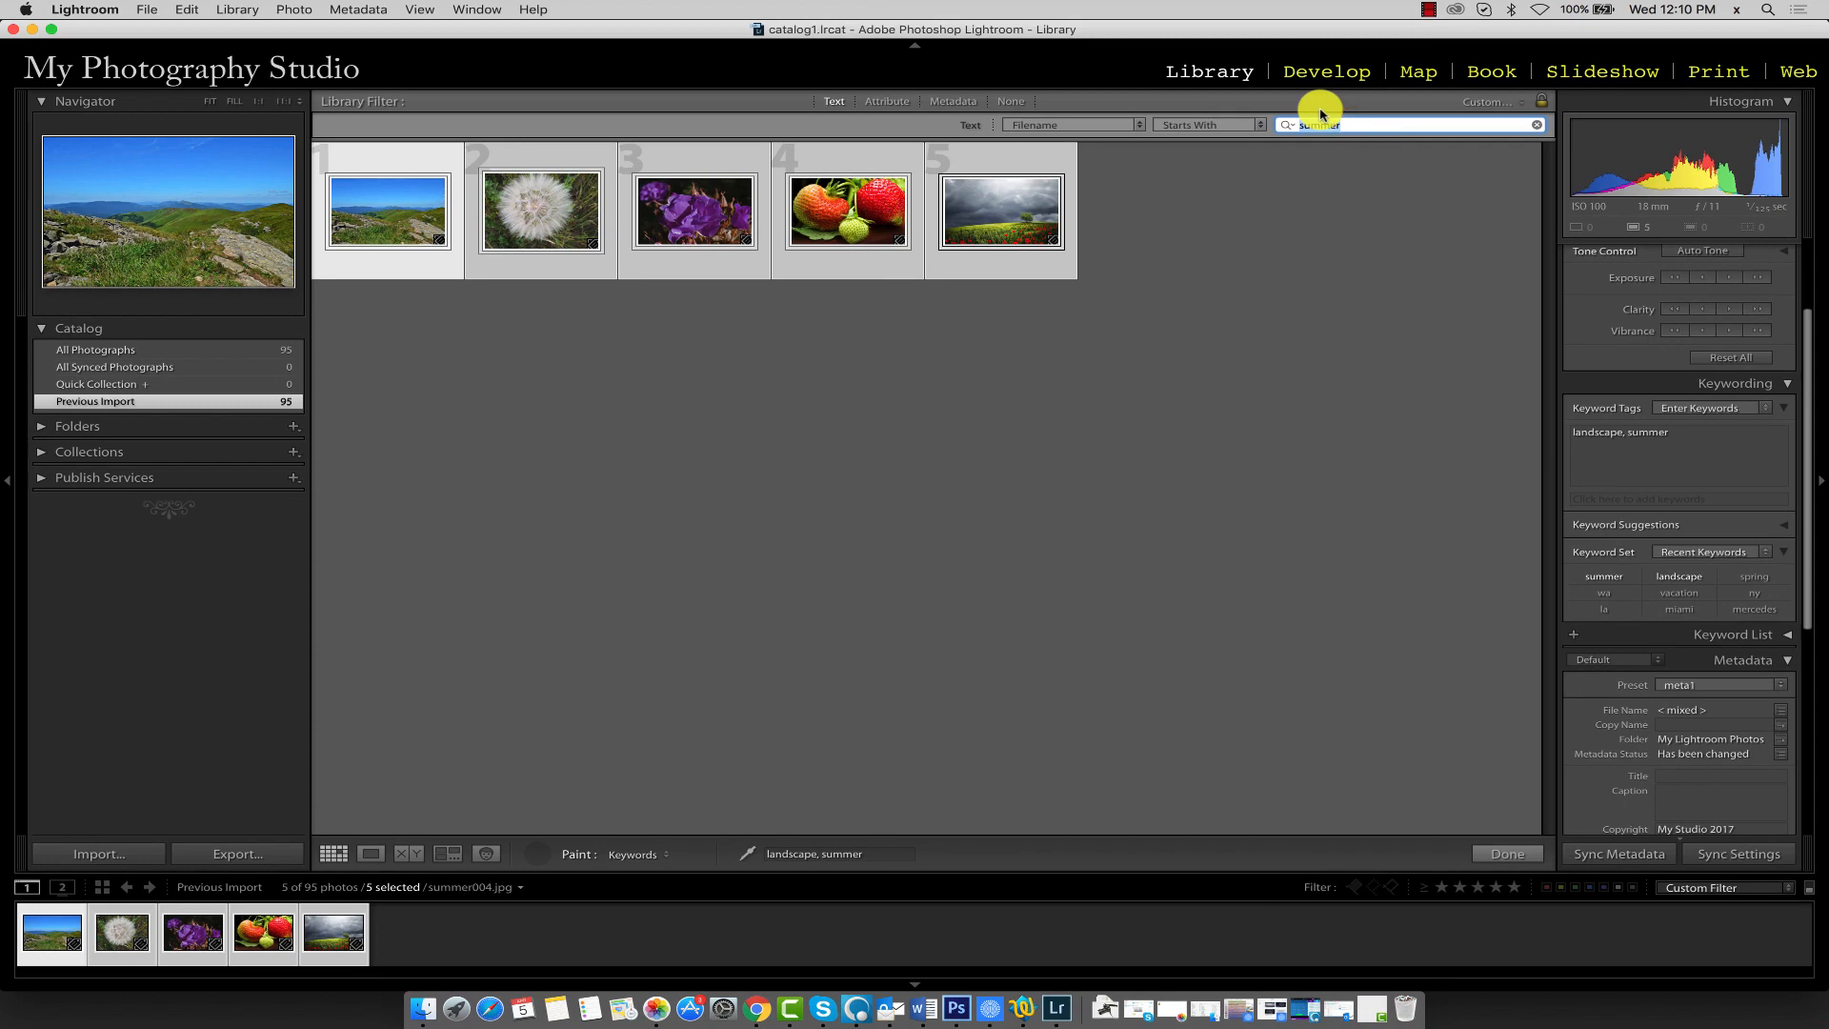
pyautogui.press('Return')
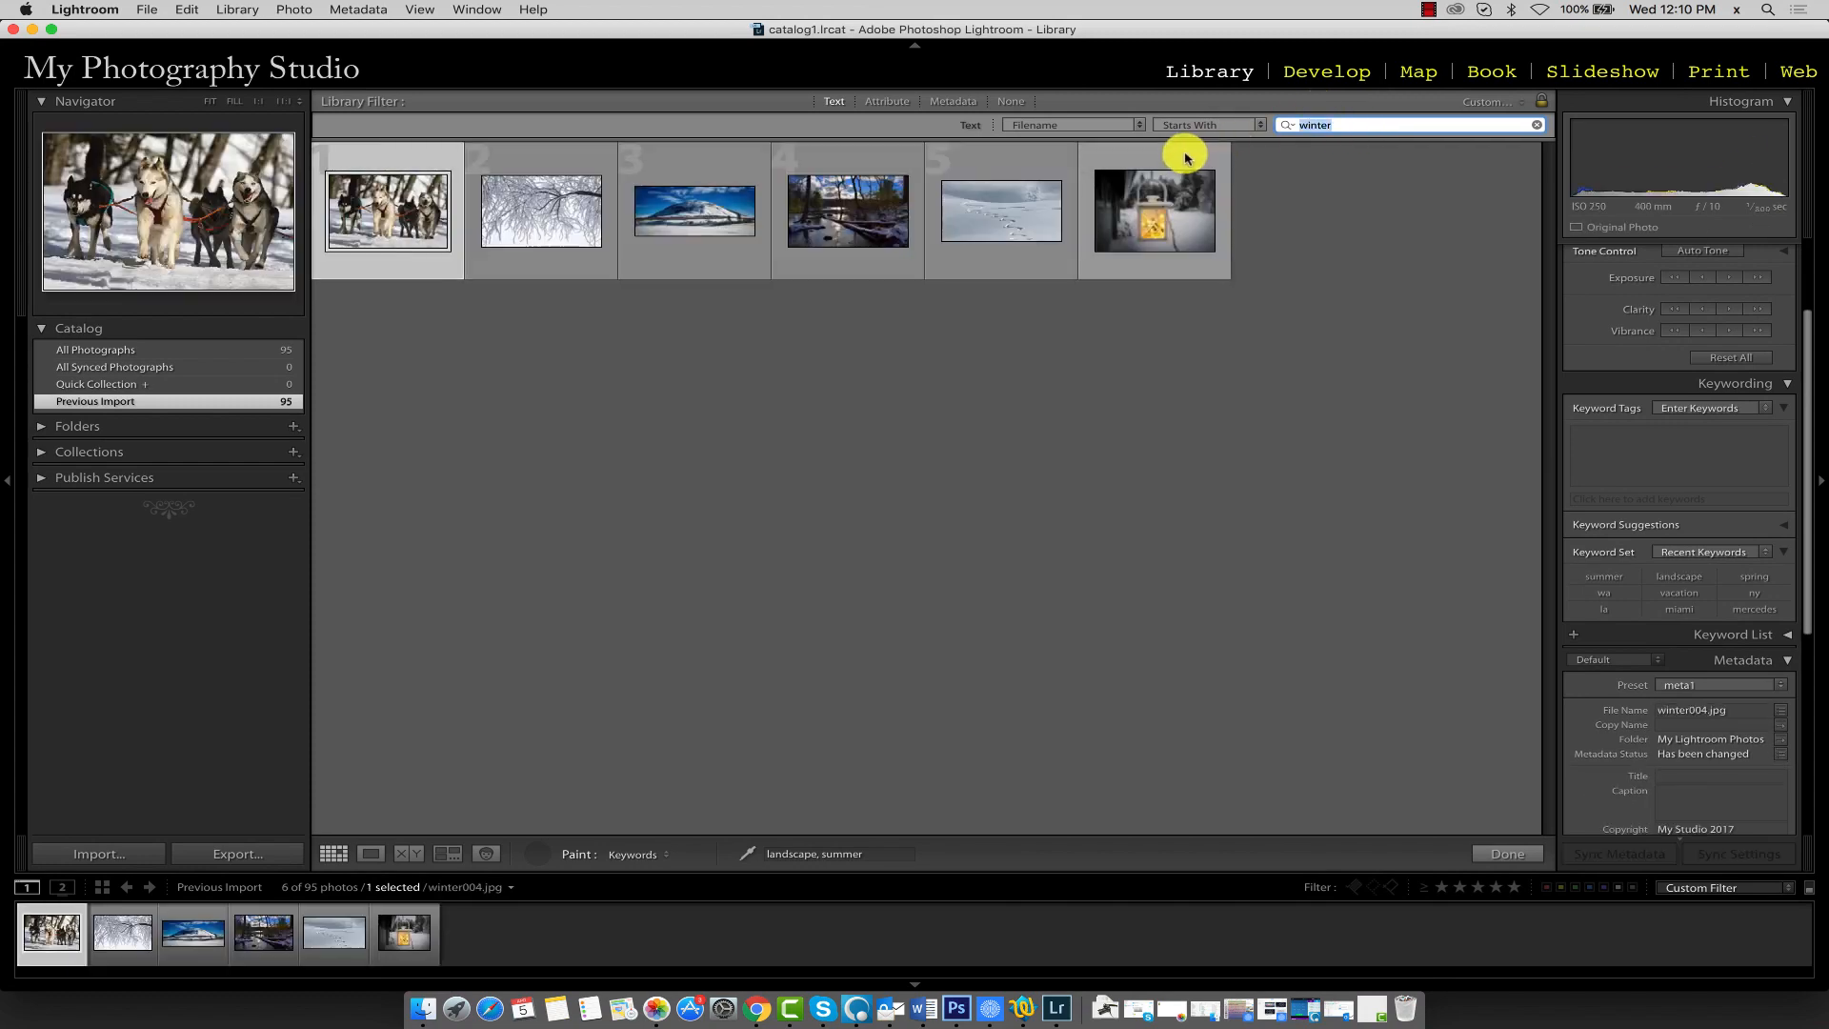
pyautogui.press('shift')
pyautogui.click(1180, 155)
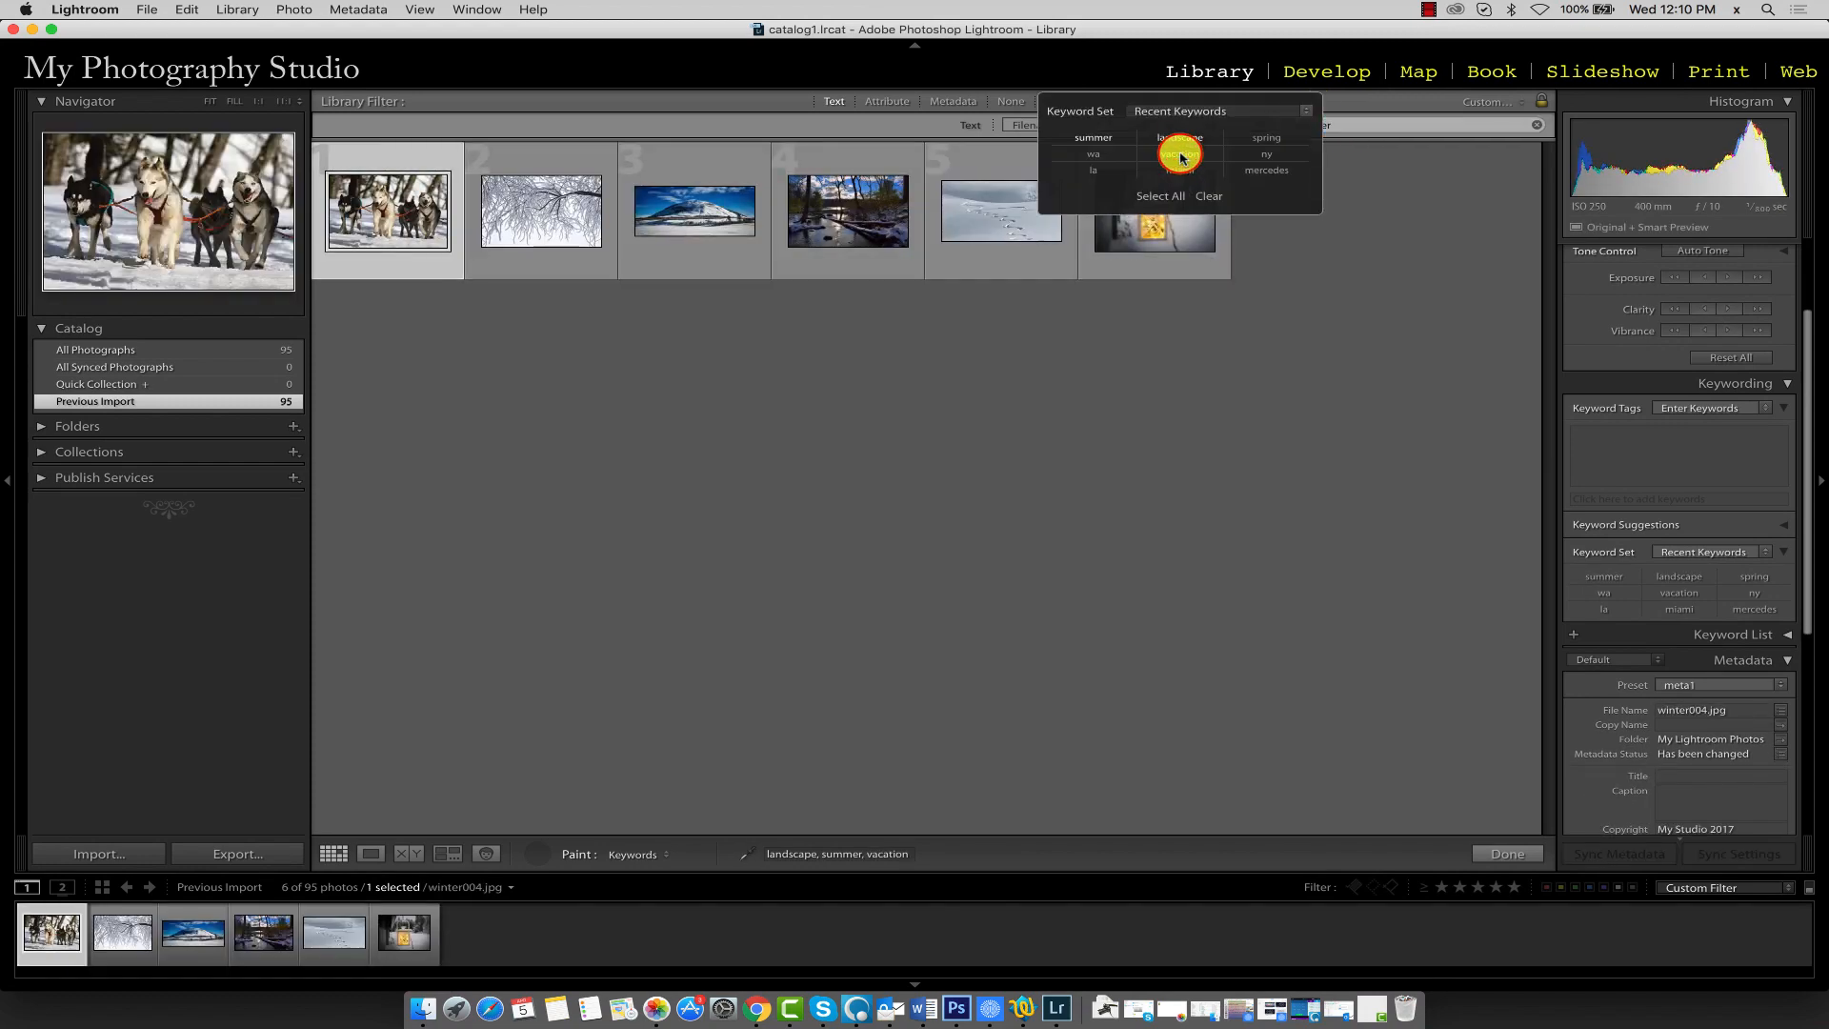
pyautogui.click(1167, 271)
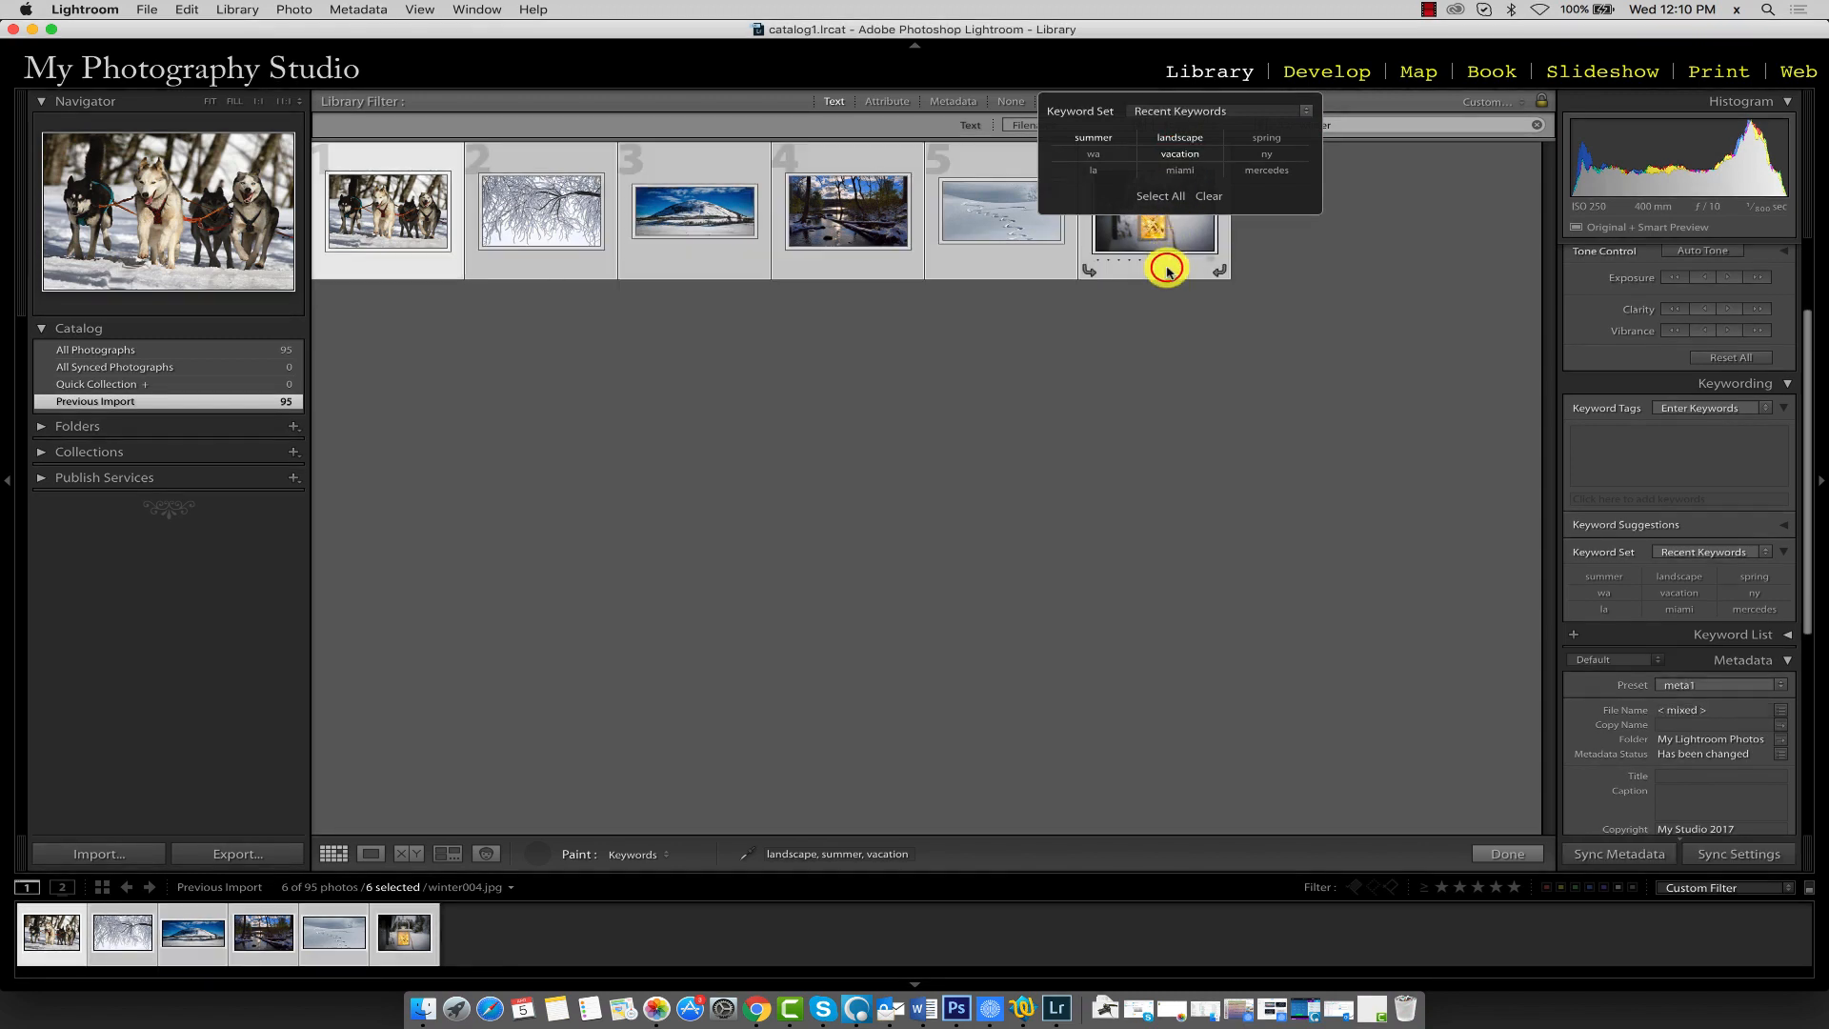
# Change the Painter's keywords to "landscape, winter" and clear the photo selection.
pyautogui.click(863, 854)
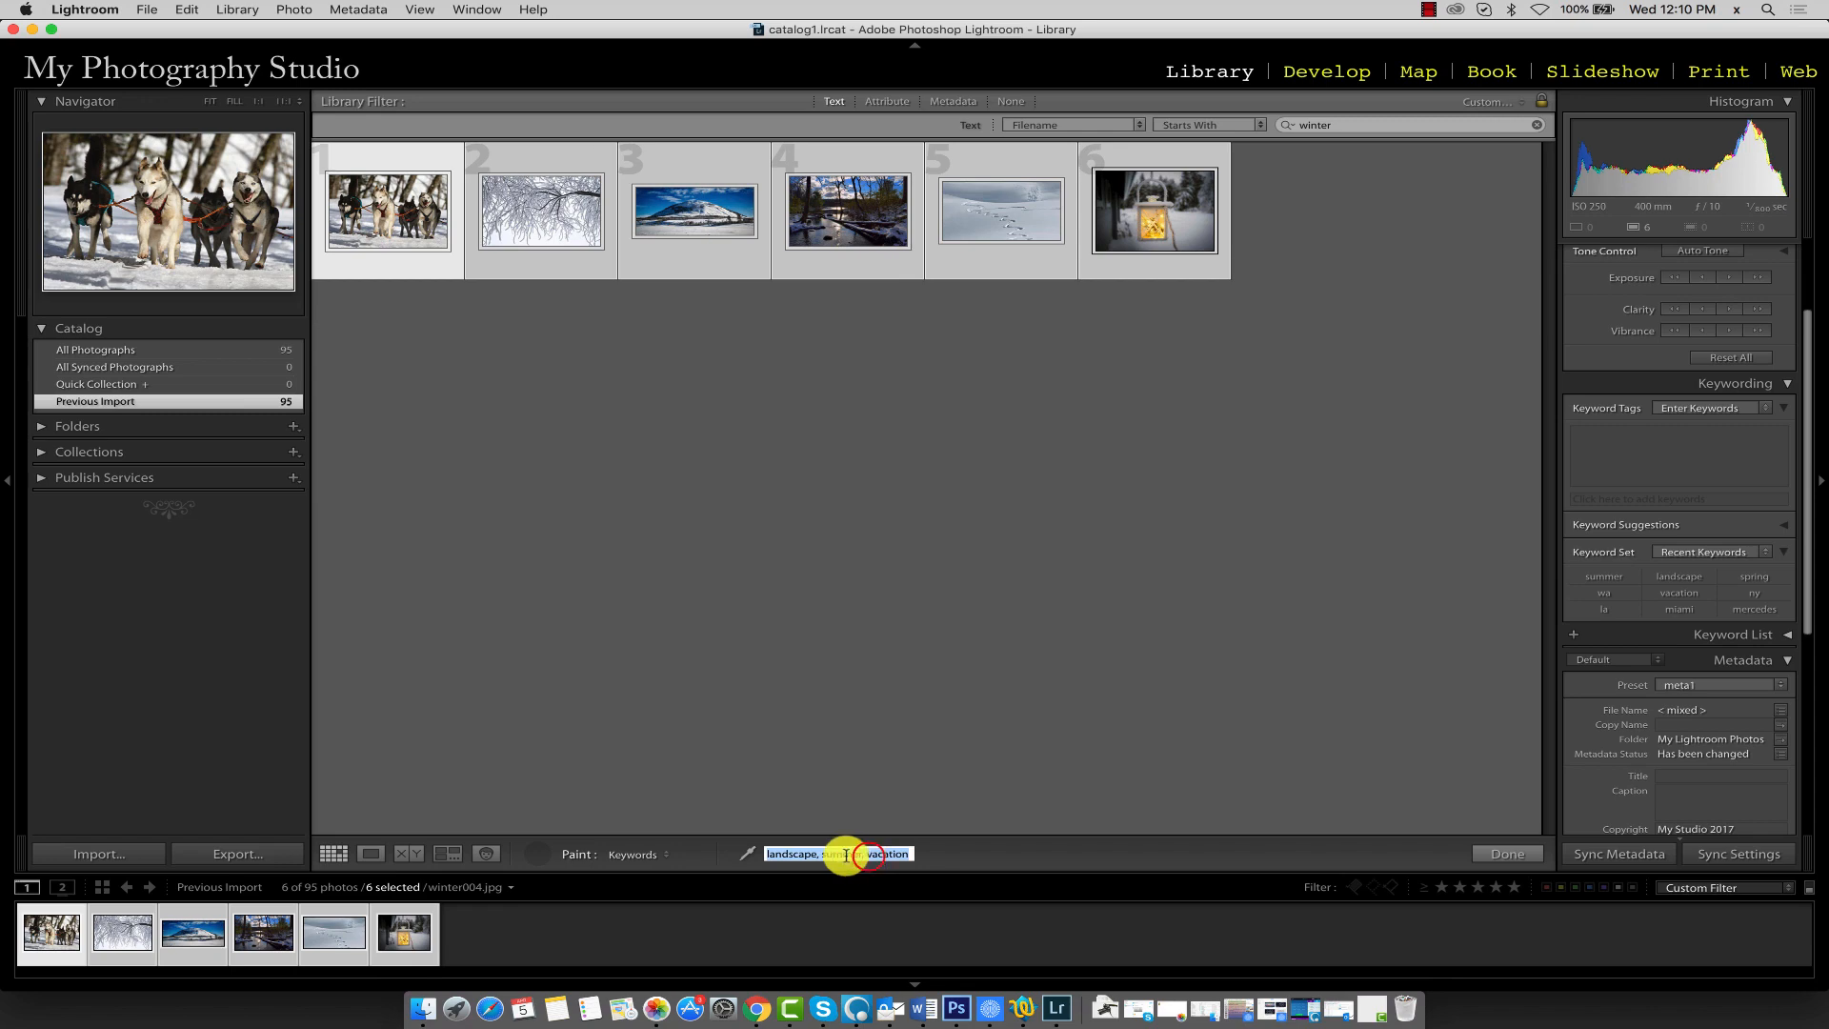
pyautogui.moveTo(820, 853); pyautogui.dragTo(972, 856)
pyautogui.press('BackSpace')
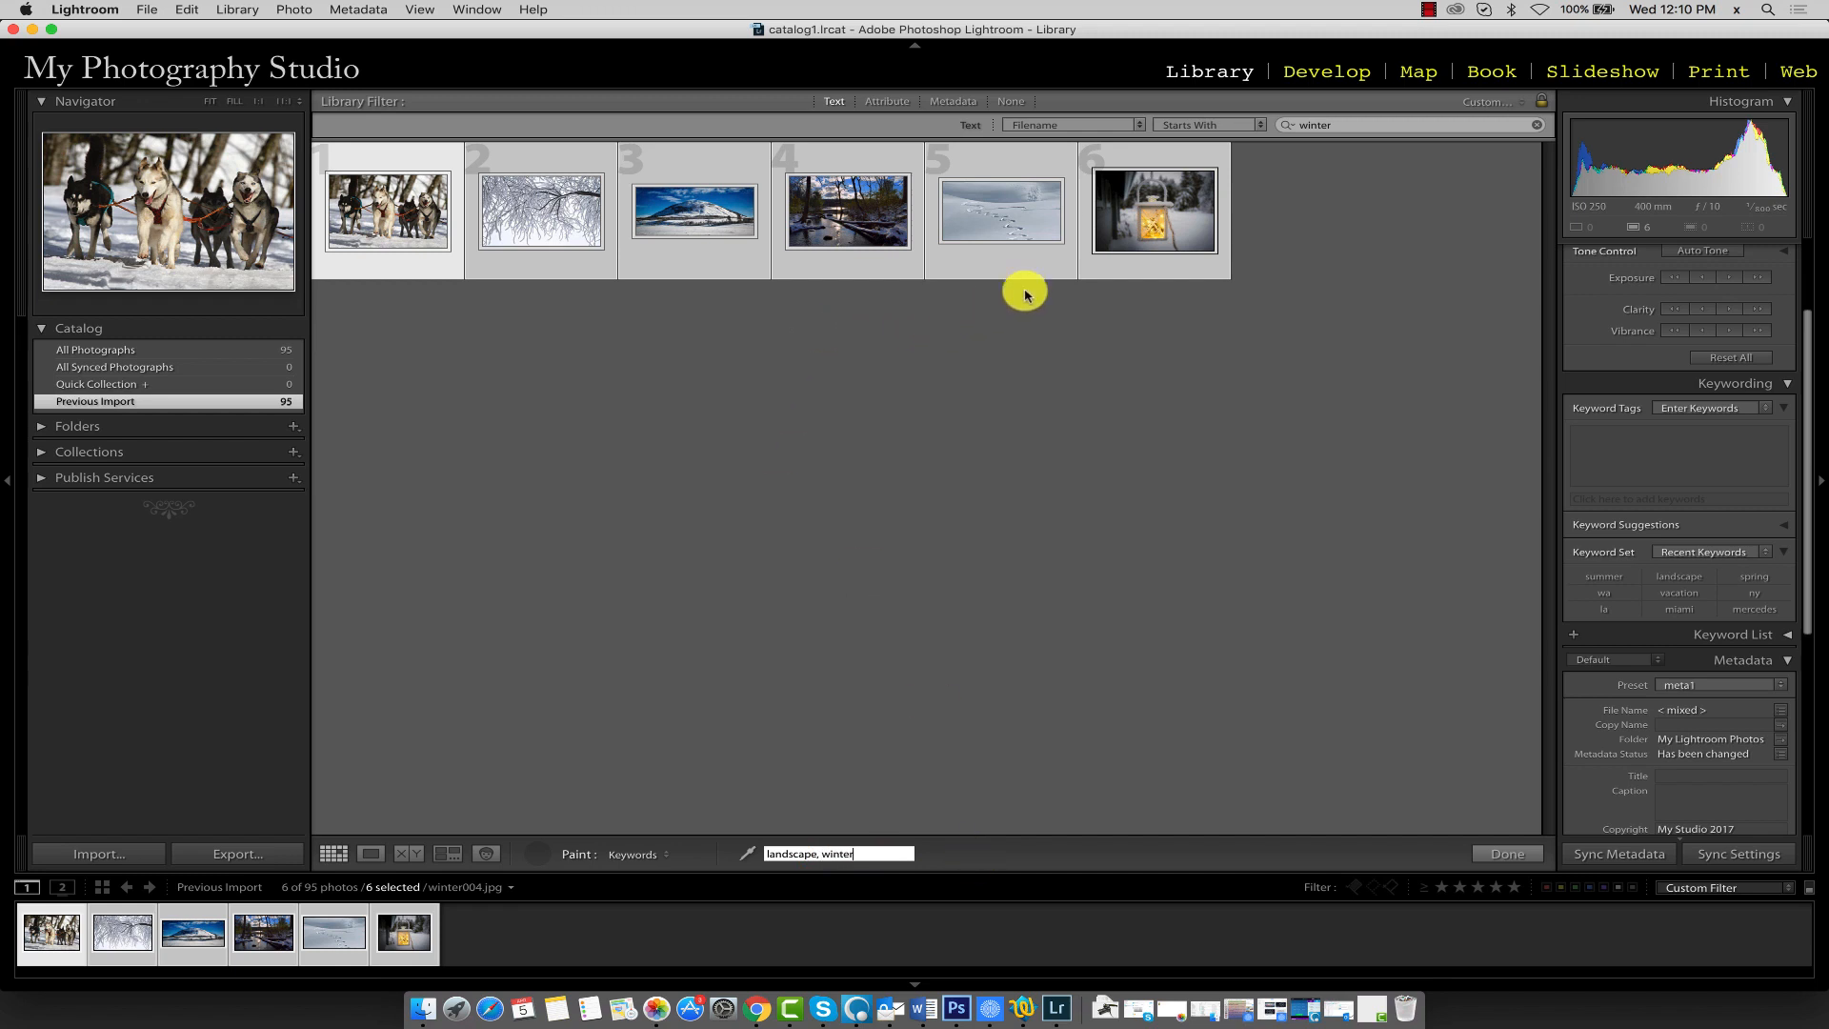
pyautogui.click(937, 413)
# Select all the winter photos again and paint the "landscape, winter" keywords onto them.
pyautogui.click(974, 261)
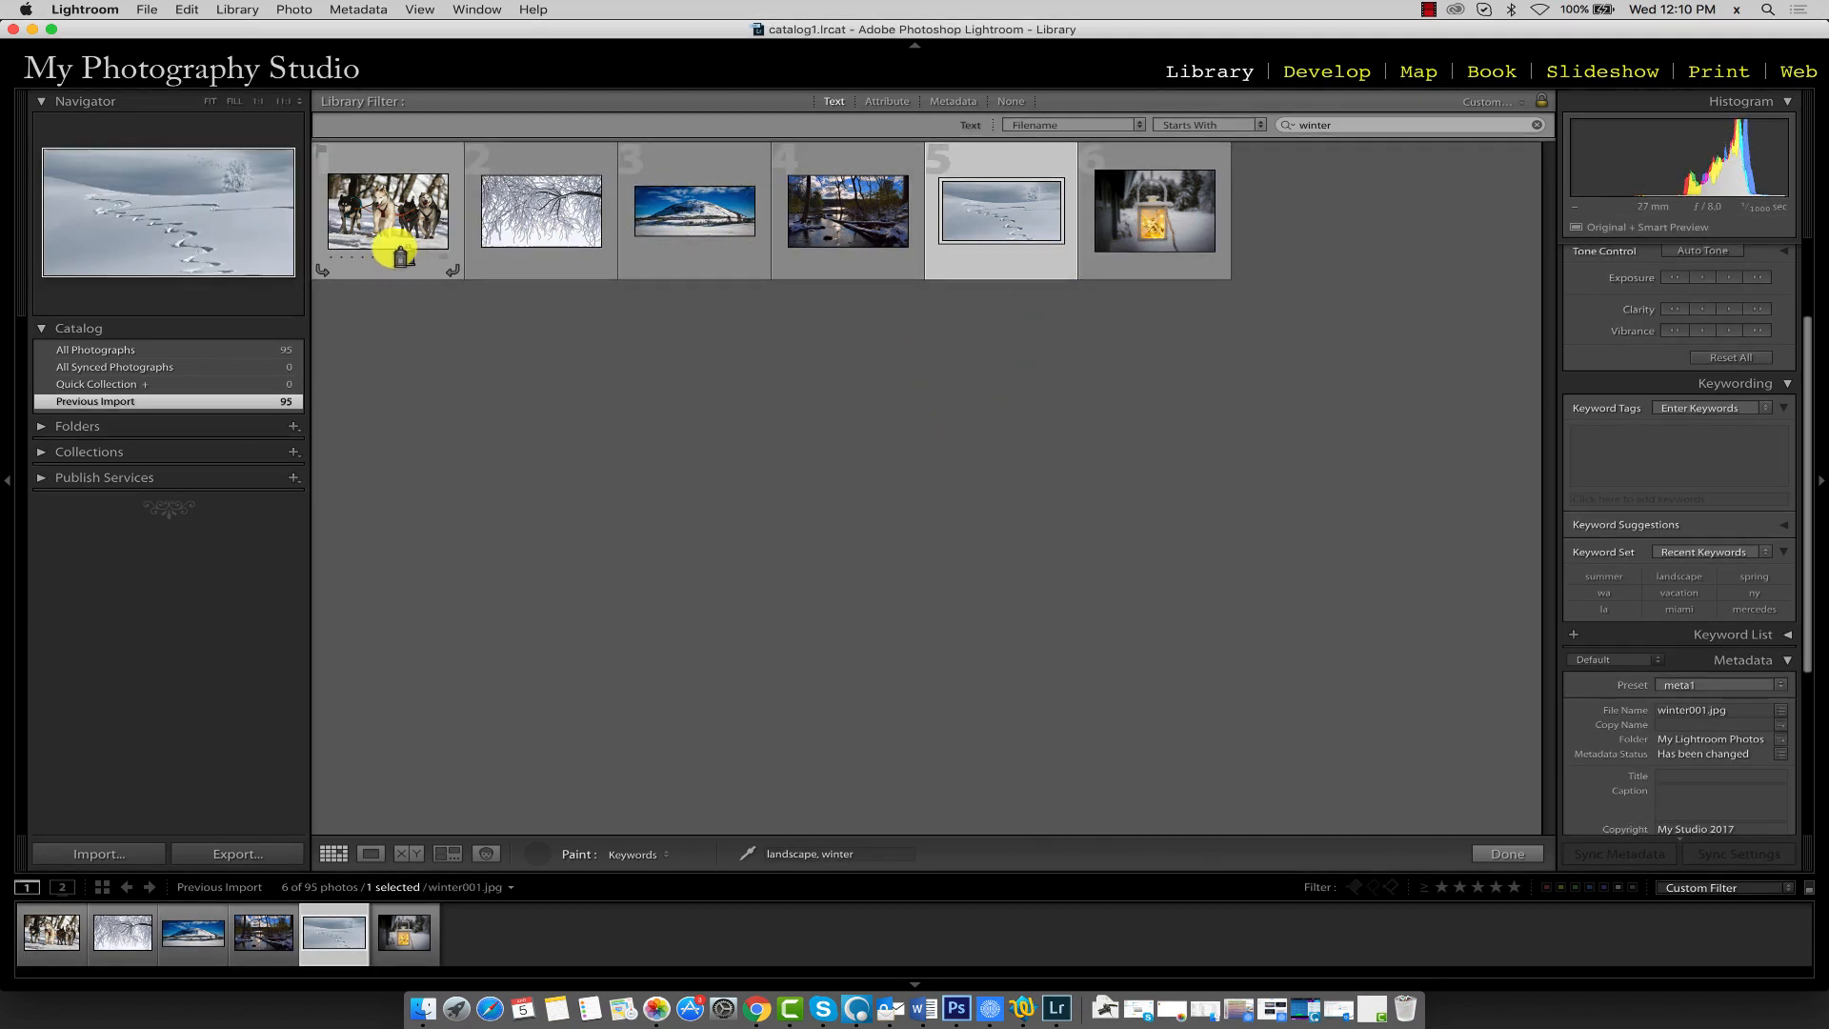
pyautogui.click(390, 261)
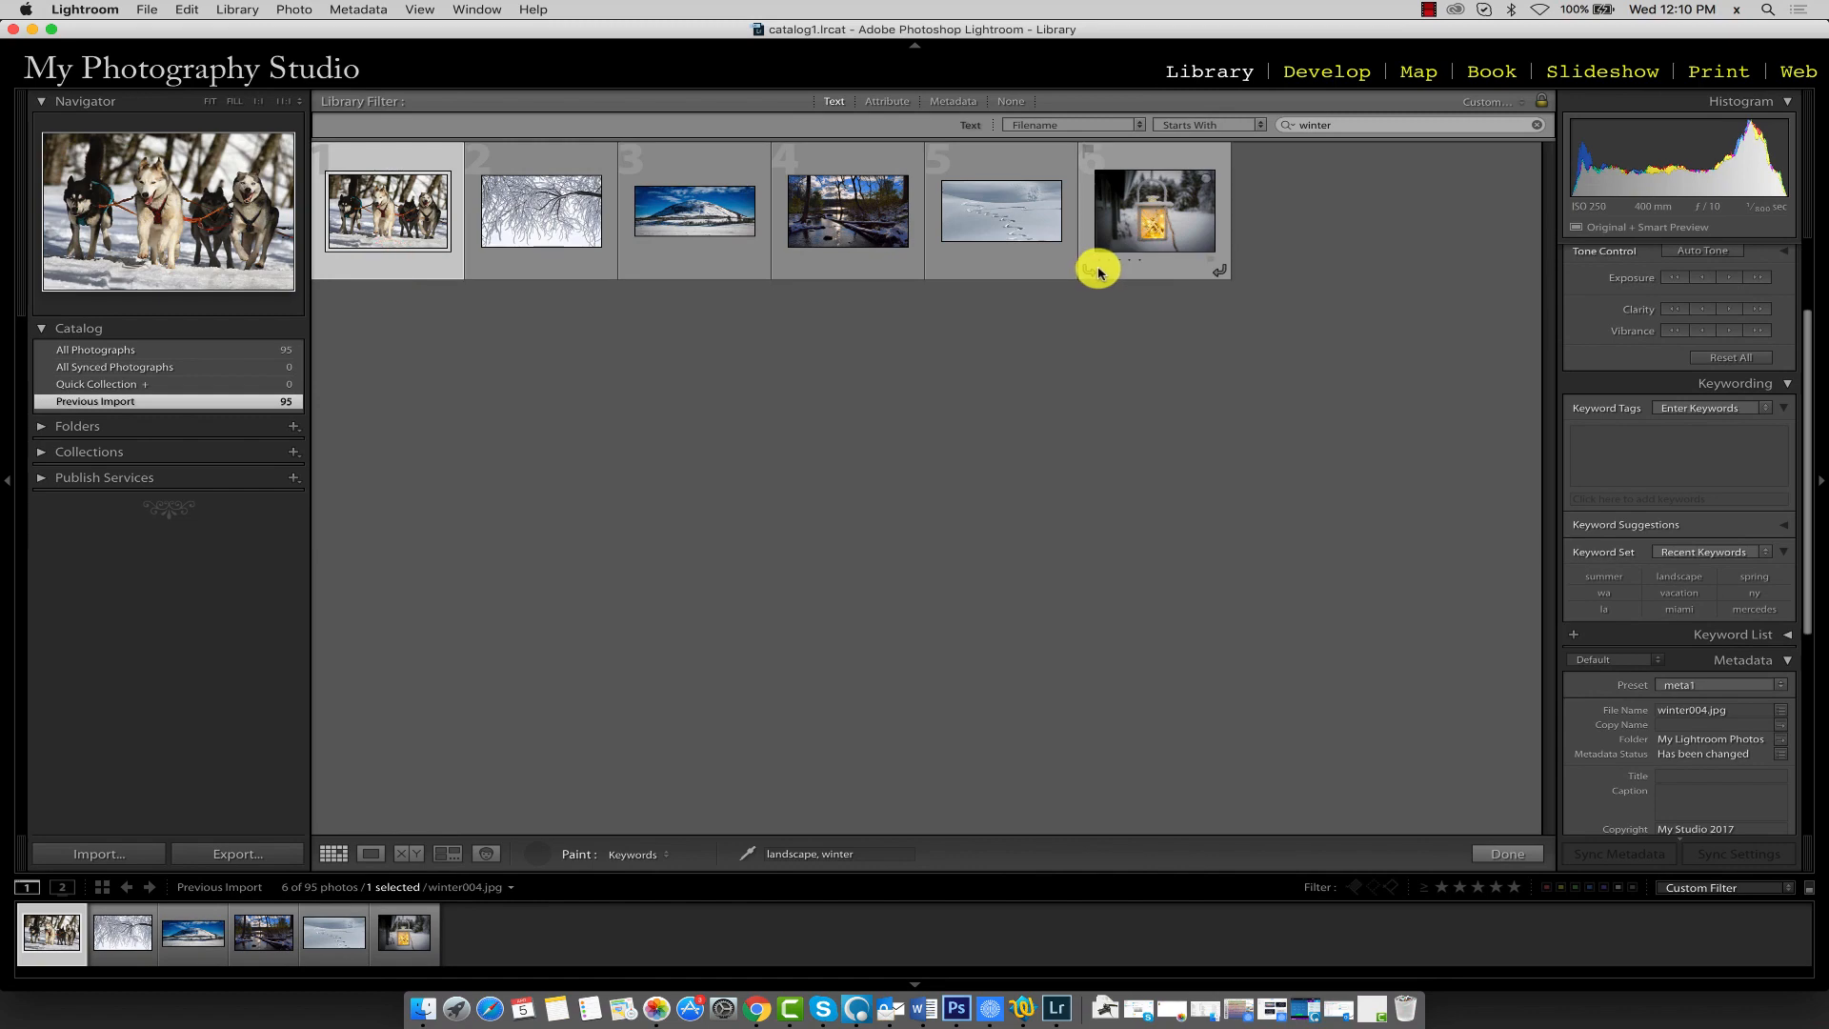
pyautogui.keyDown('shift'); pyautogui.click(1172, 270); pyautogui.keyUp('shift')
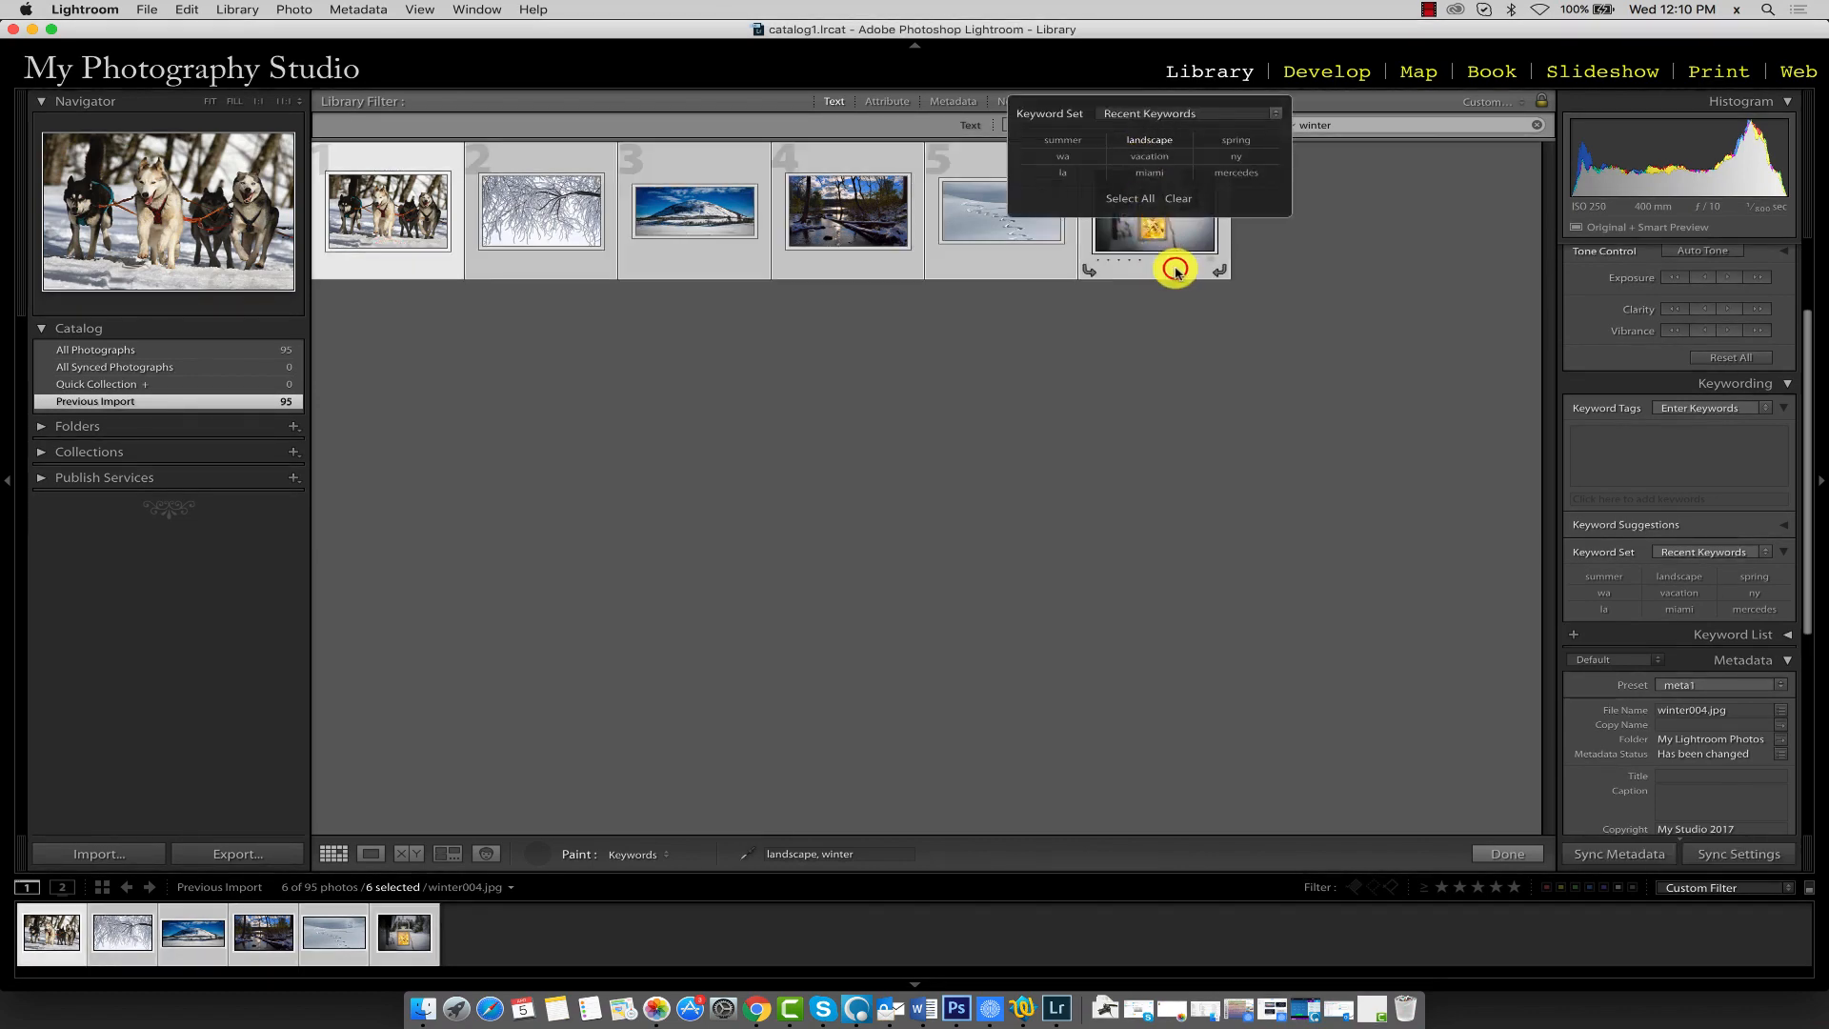
pyautogui.click(840, 210)
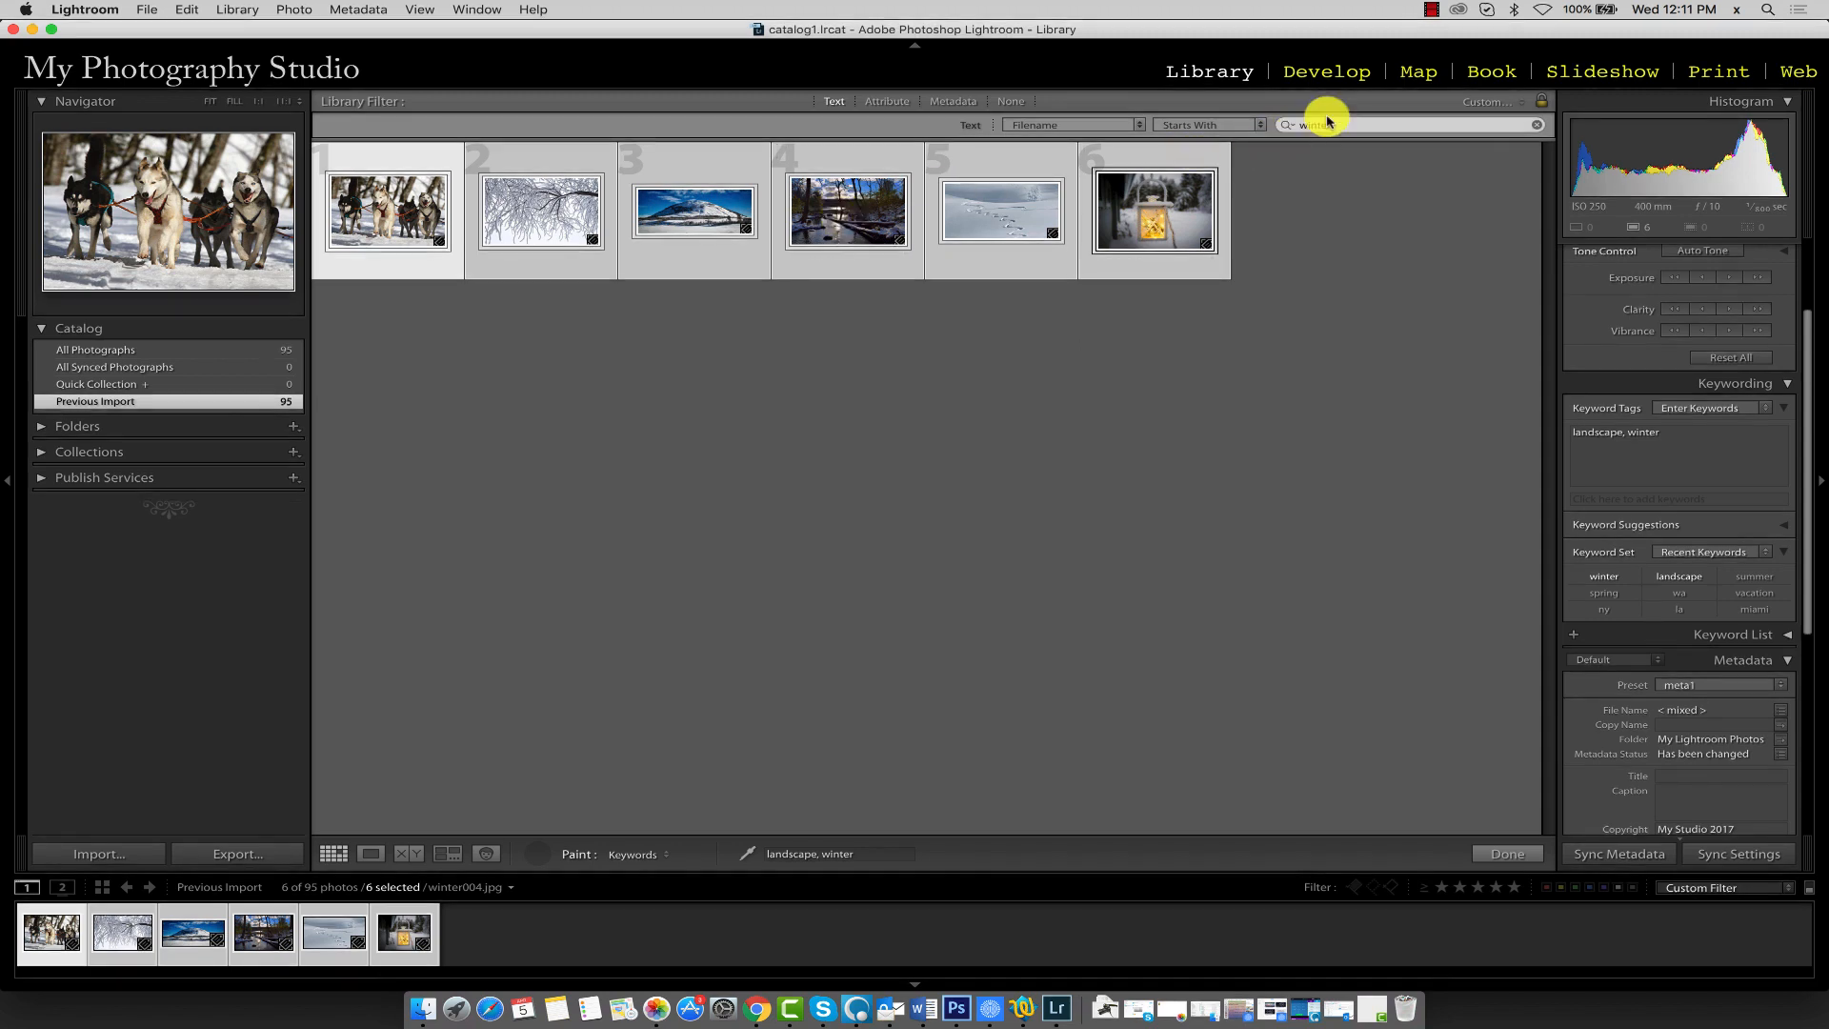
# Filter the photos to filenames starting with "fall" and select all the matching photos.
pyautogui.moveTo(1352, 124); pyautogui.dragTo(1281, 125)
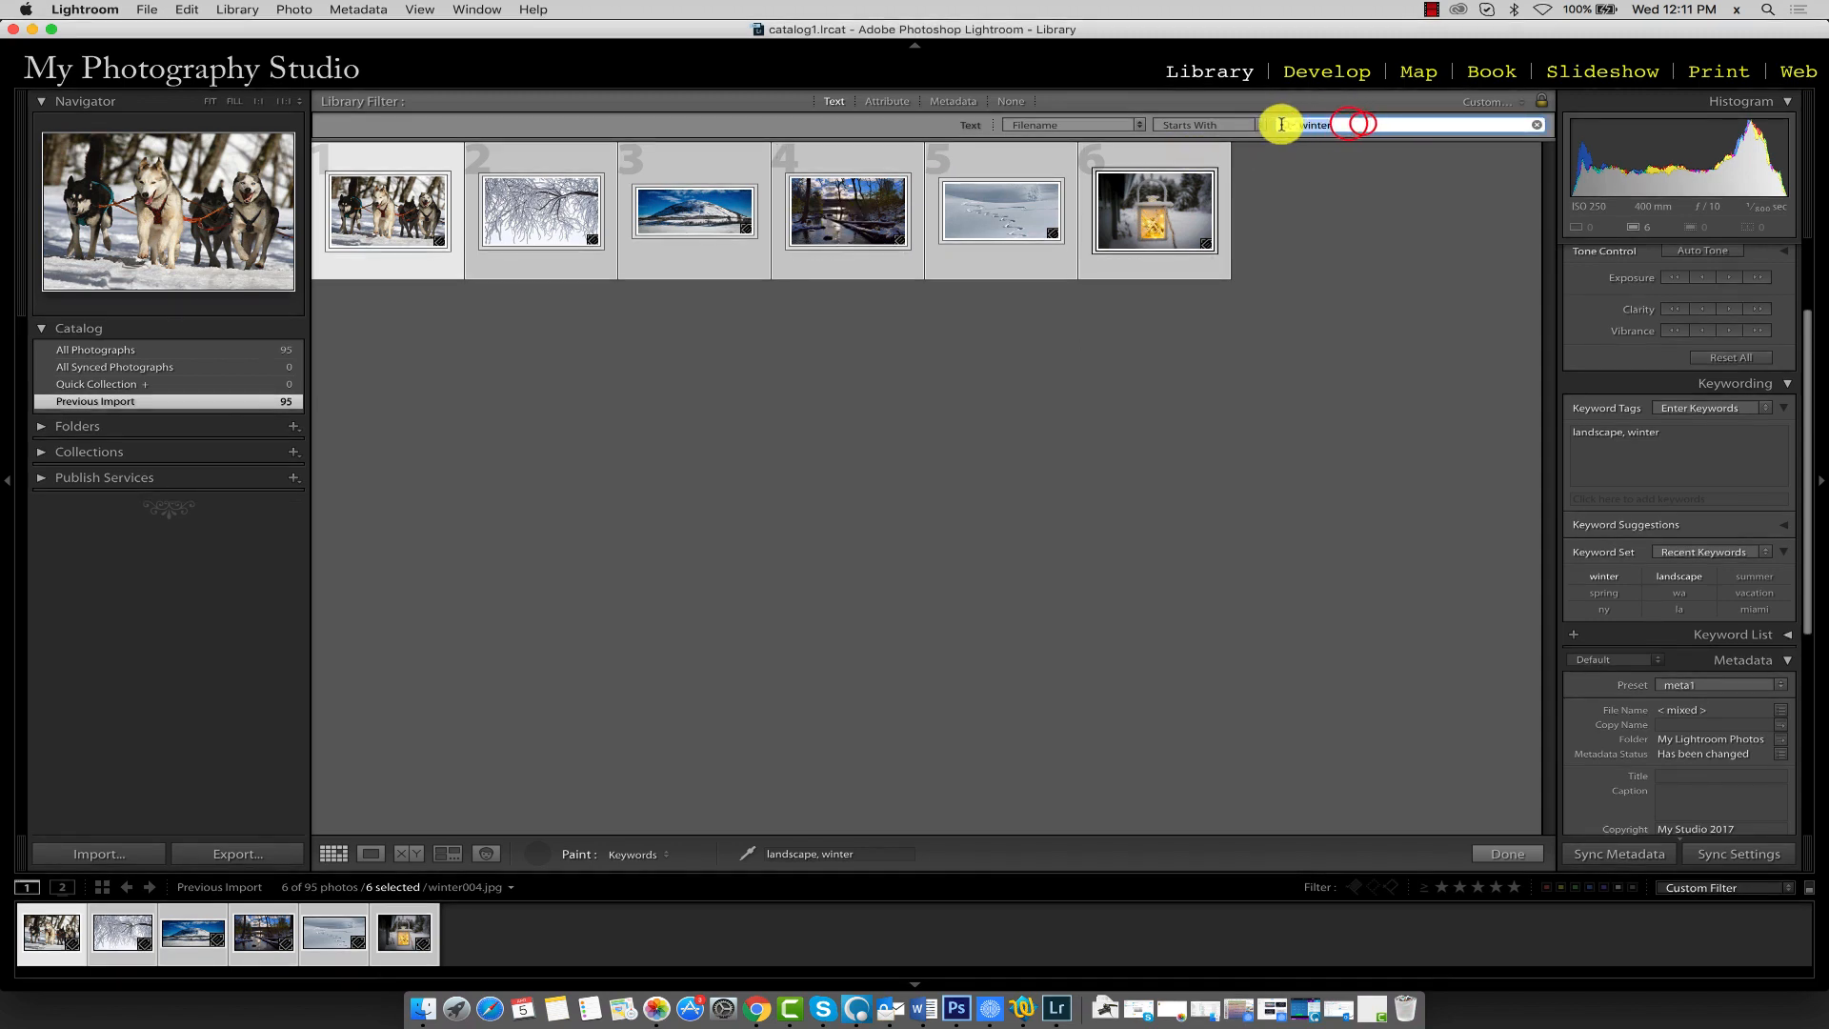
pyautogui.write('fall')
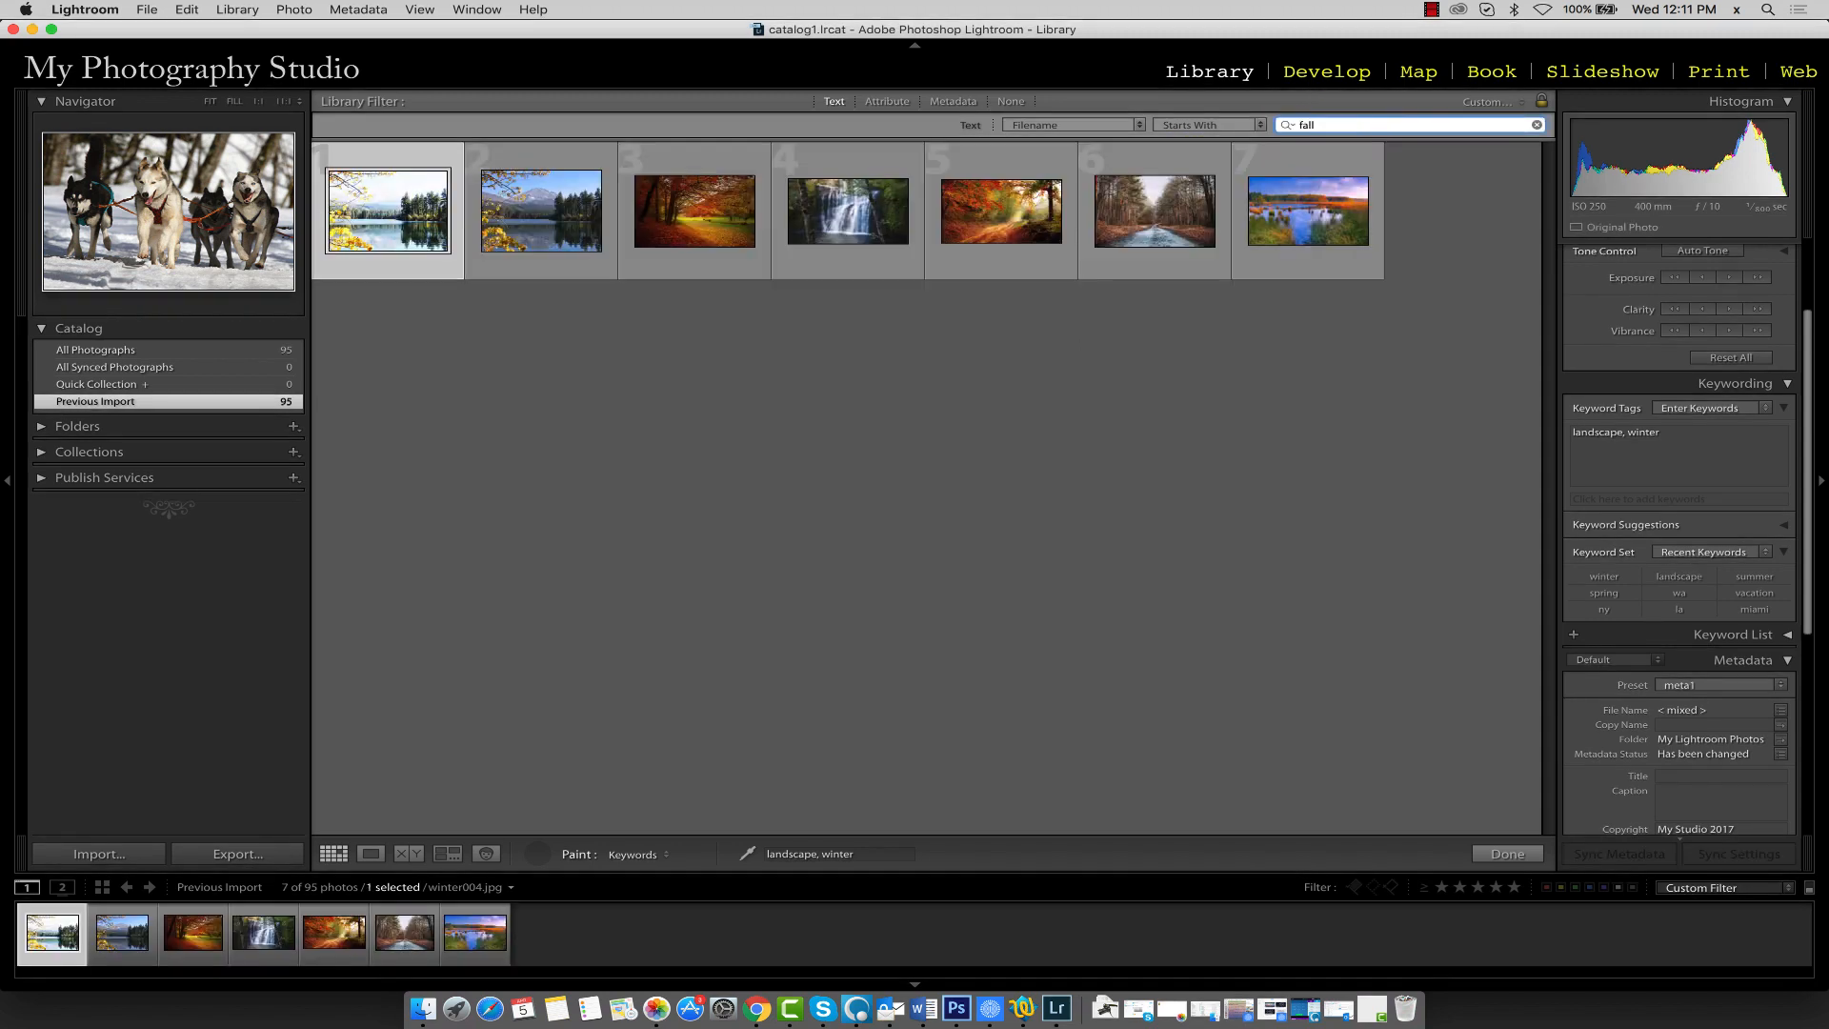
pyautogui.press('Return')
pyautogui.press('shift')
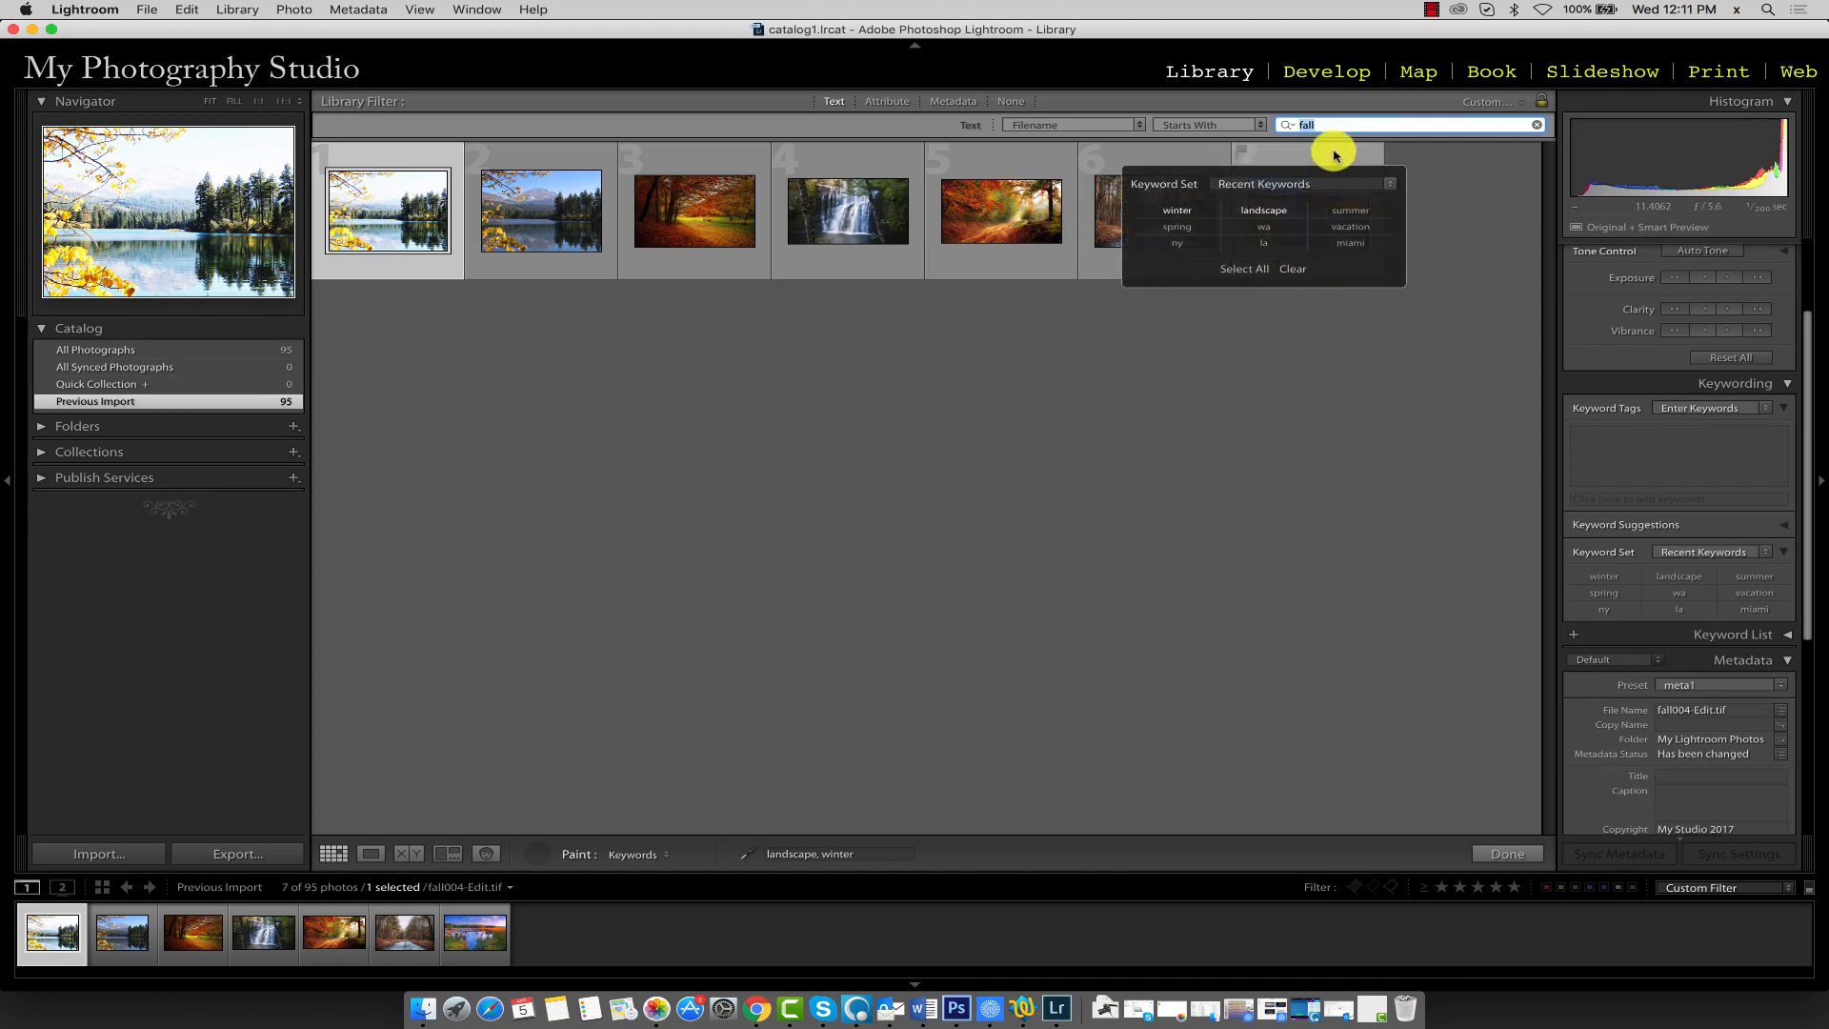
pyautogui.press('super+a')
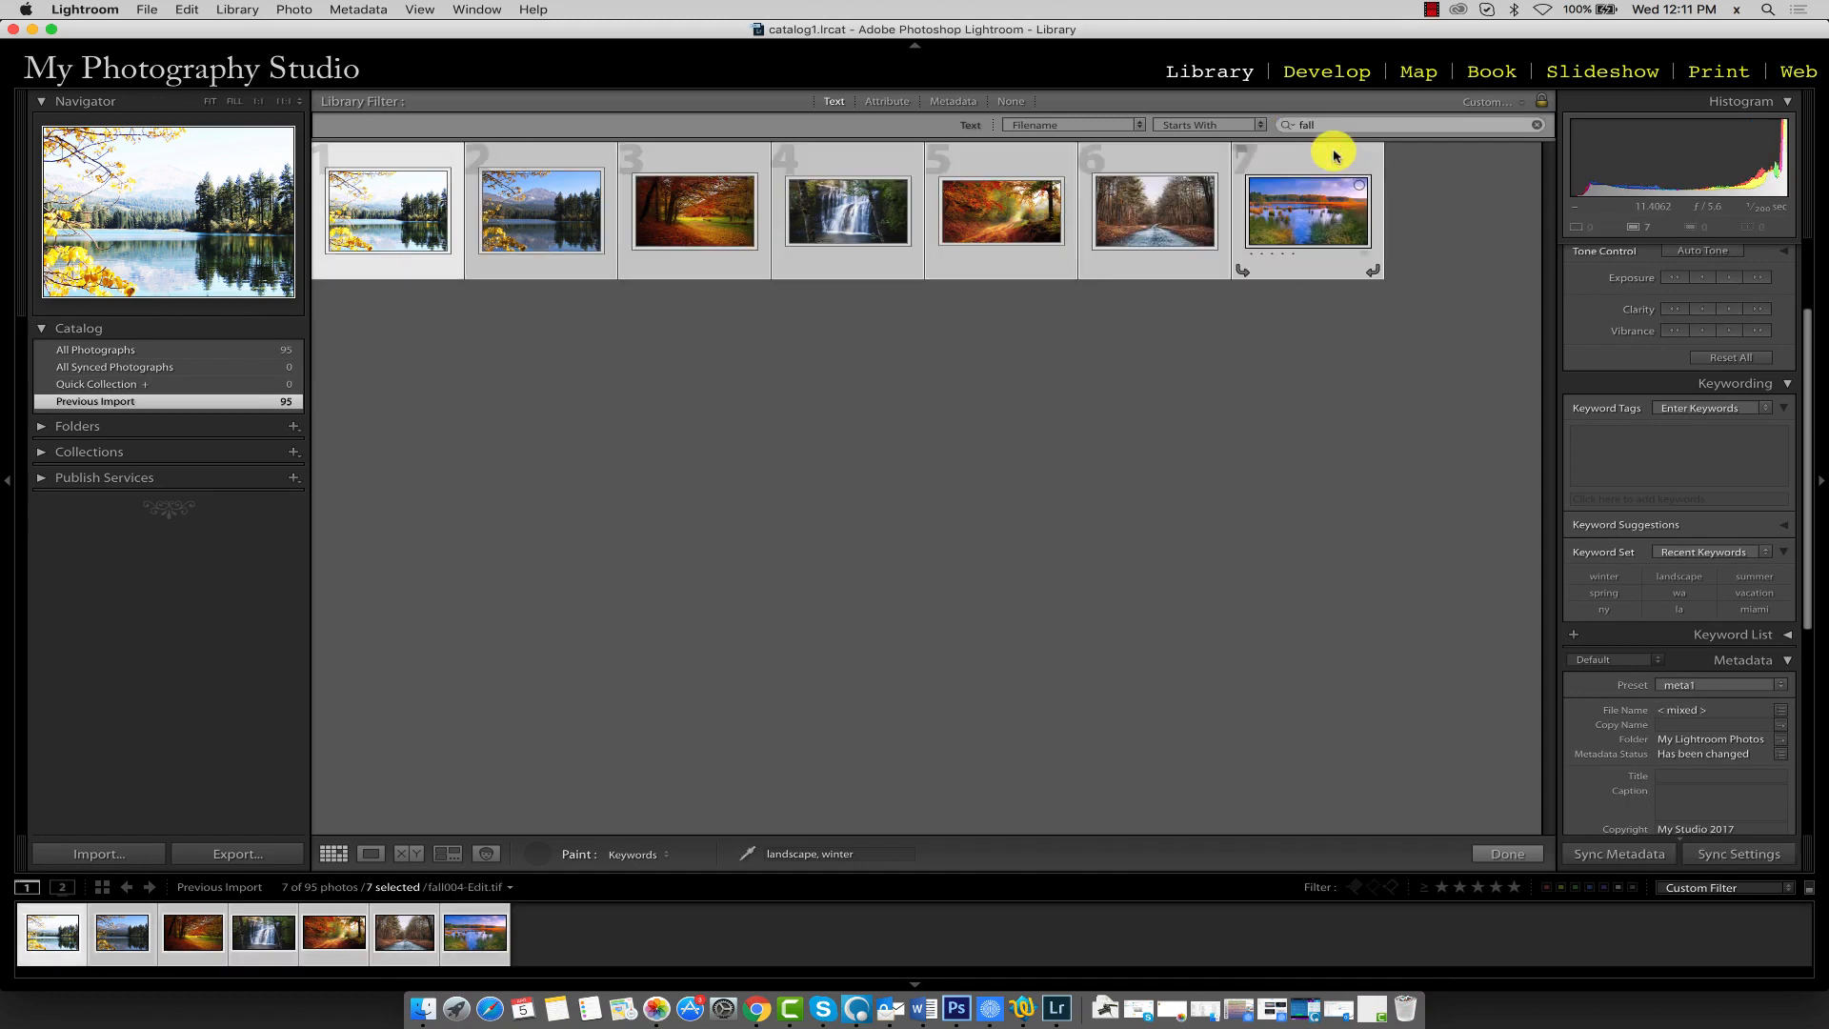
# Use the Painter to assign the keywords "landscape, fall" to all the selected fall photos.
pyautogui.click(826, 853)
pyautogui.moveTo(822, 853); pyautogui.dragTo(936, 853)
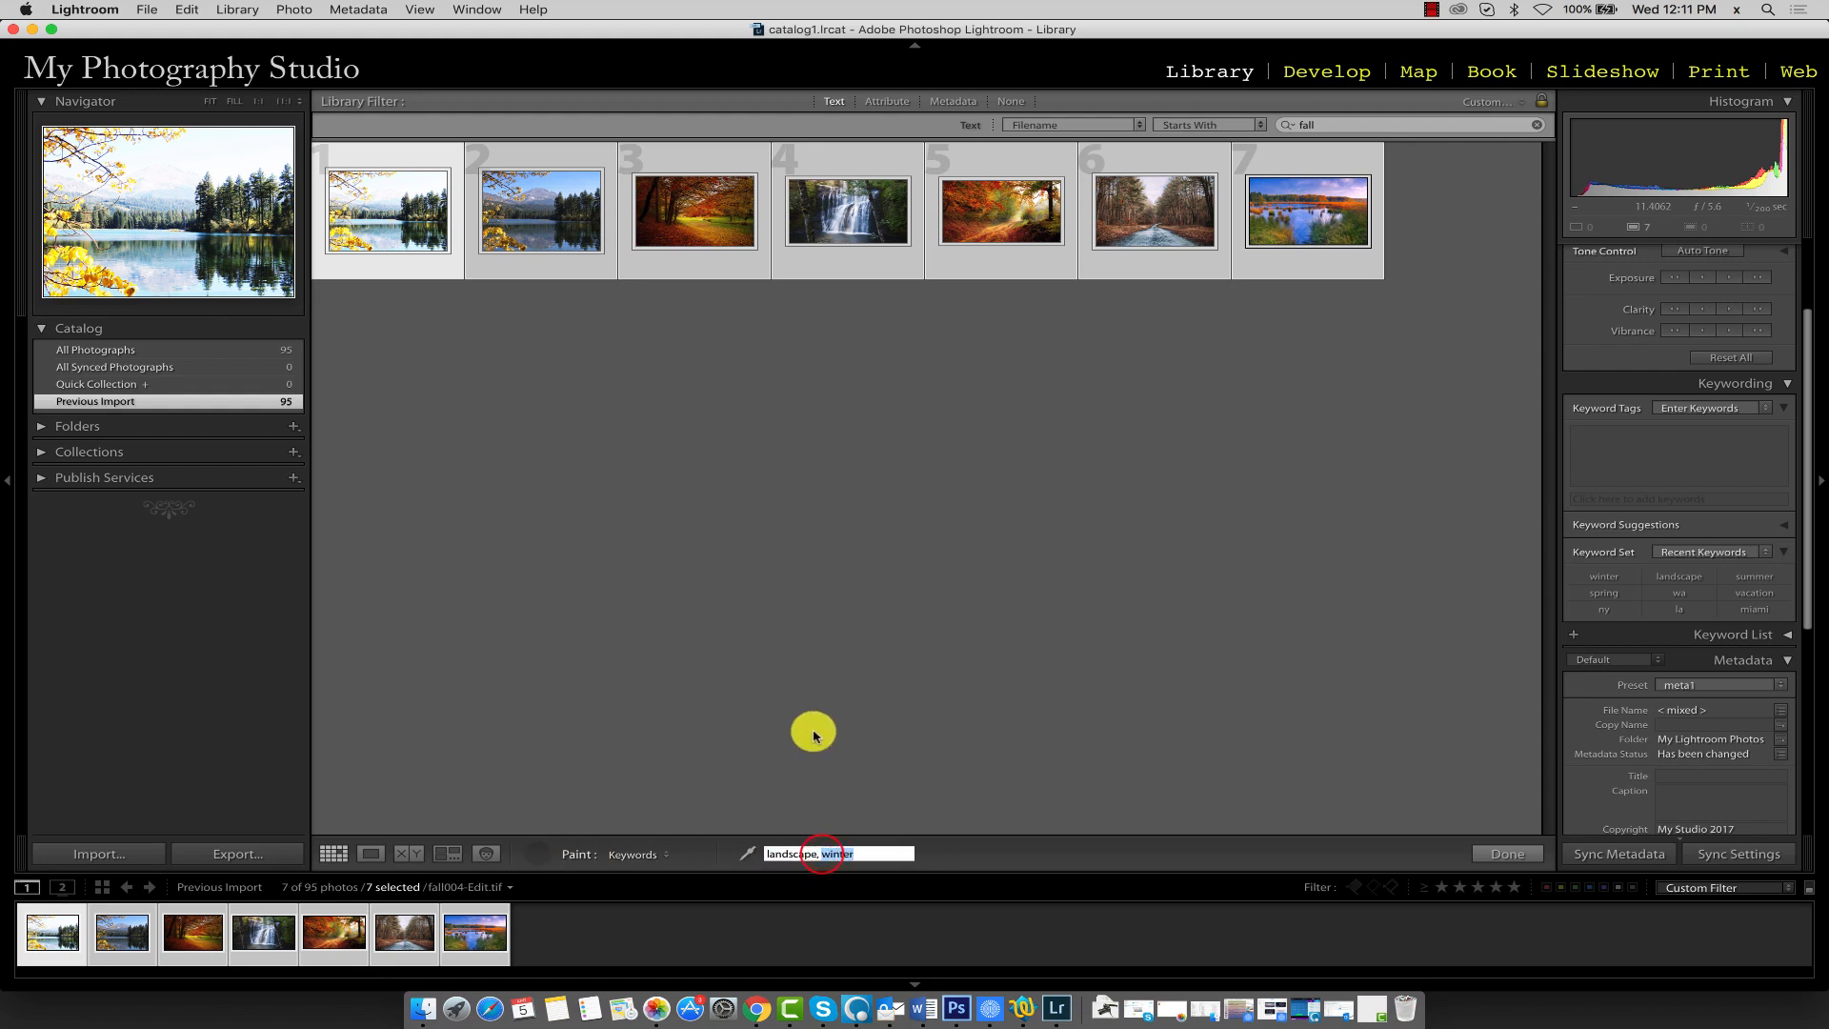
pyautogui.write('fall')
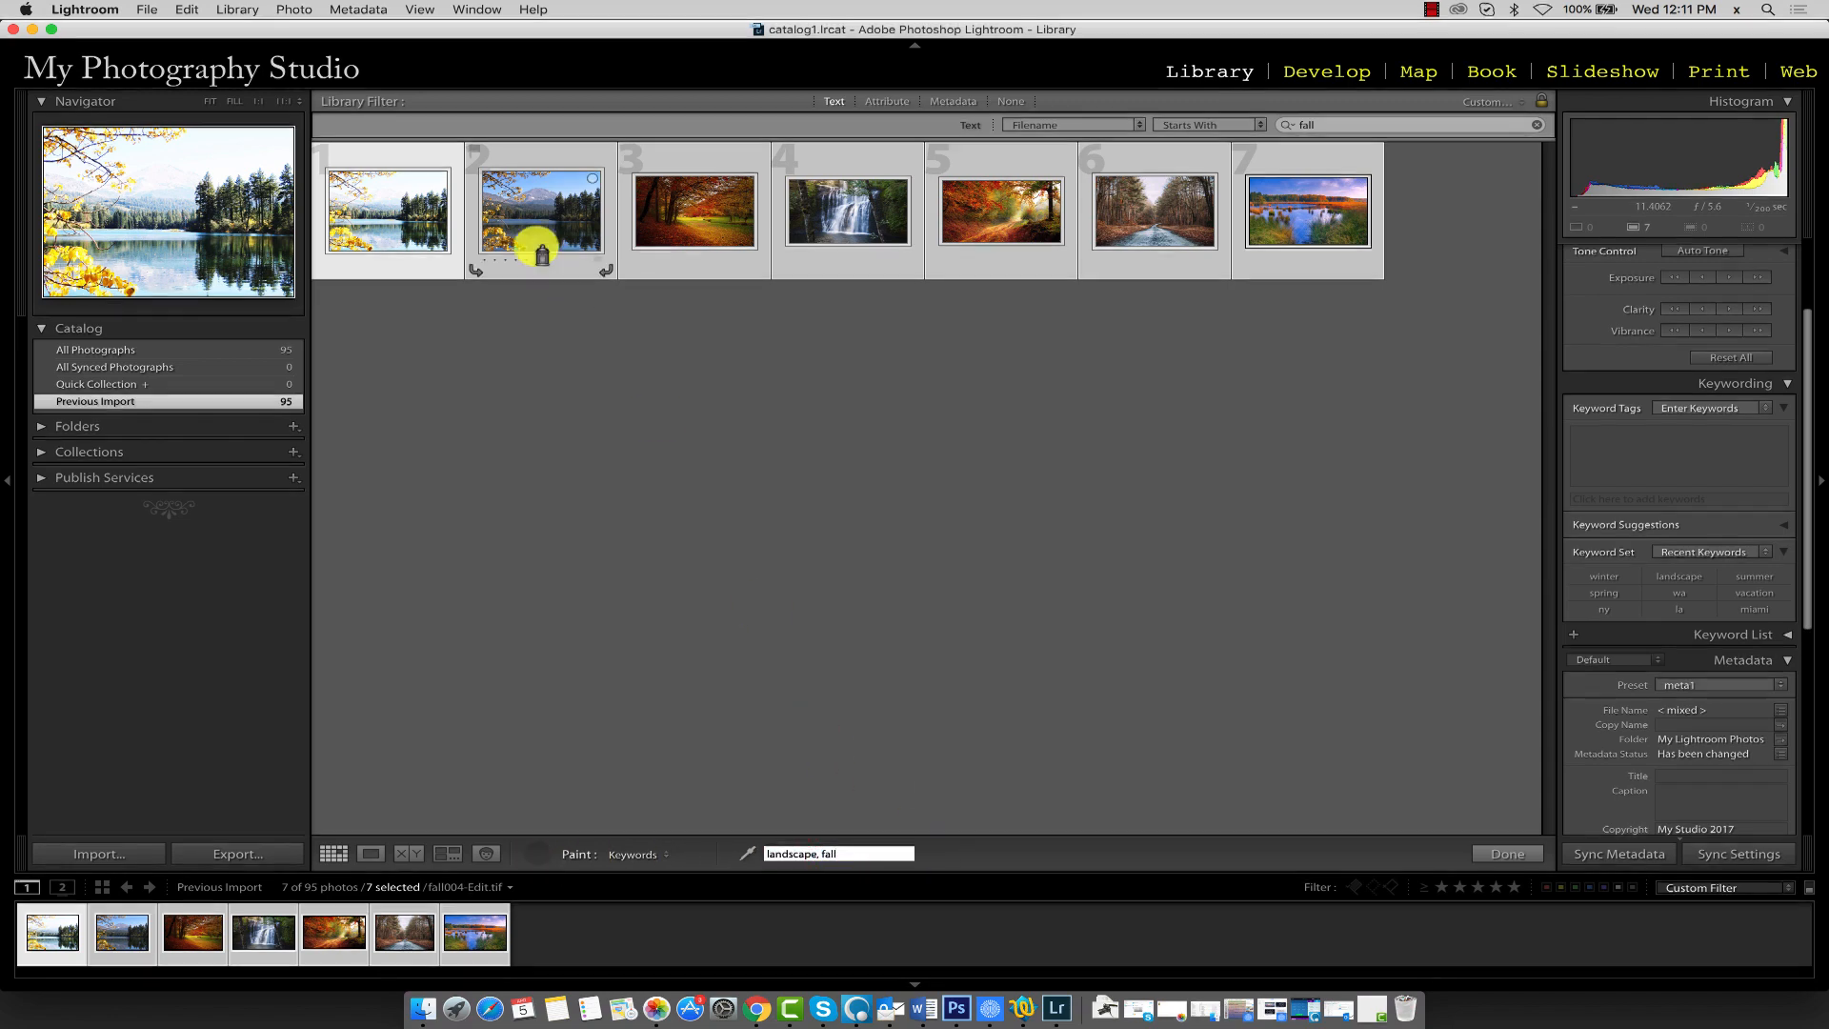
pyautogui.click(513, 210)
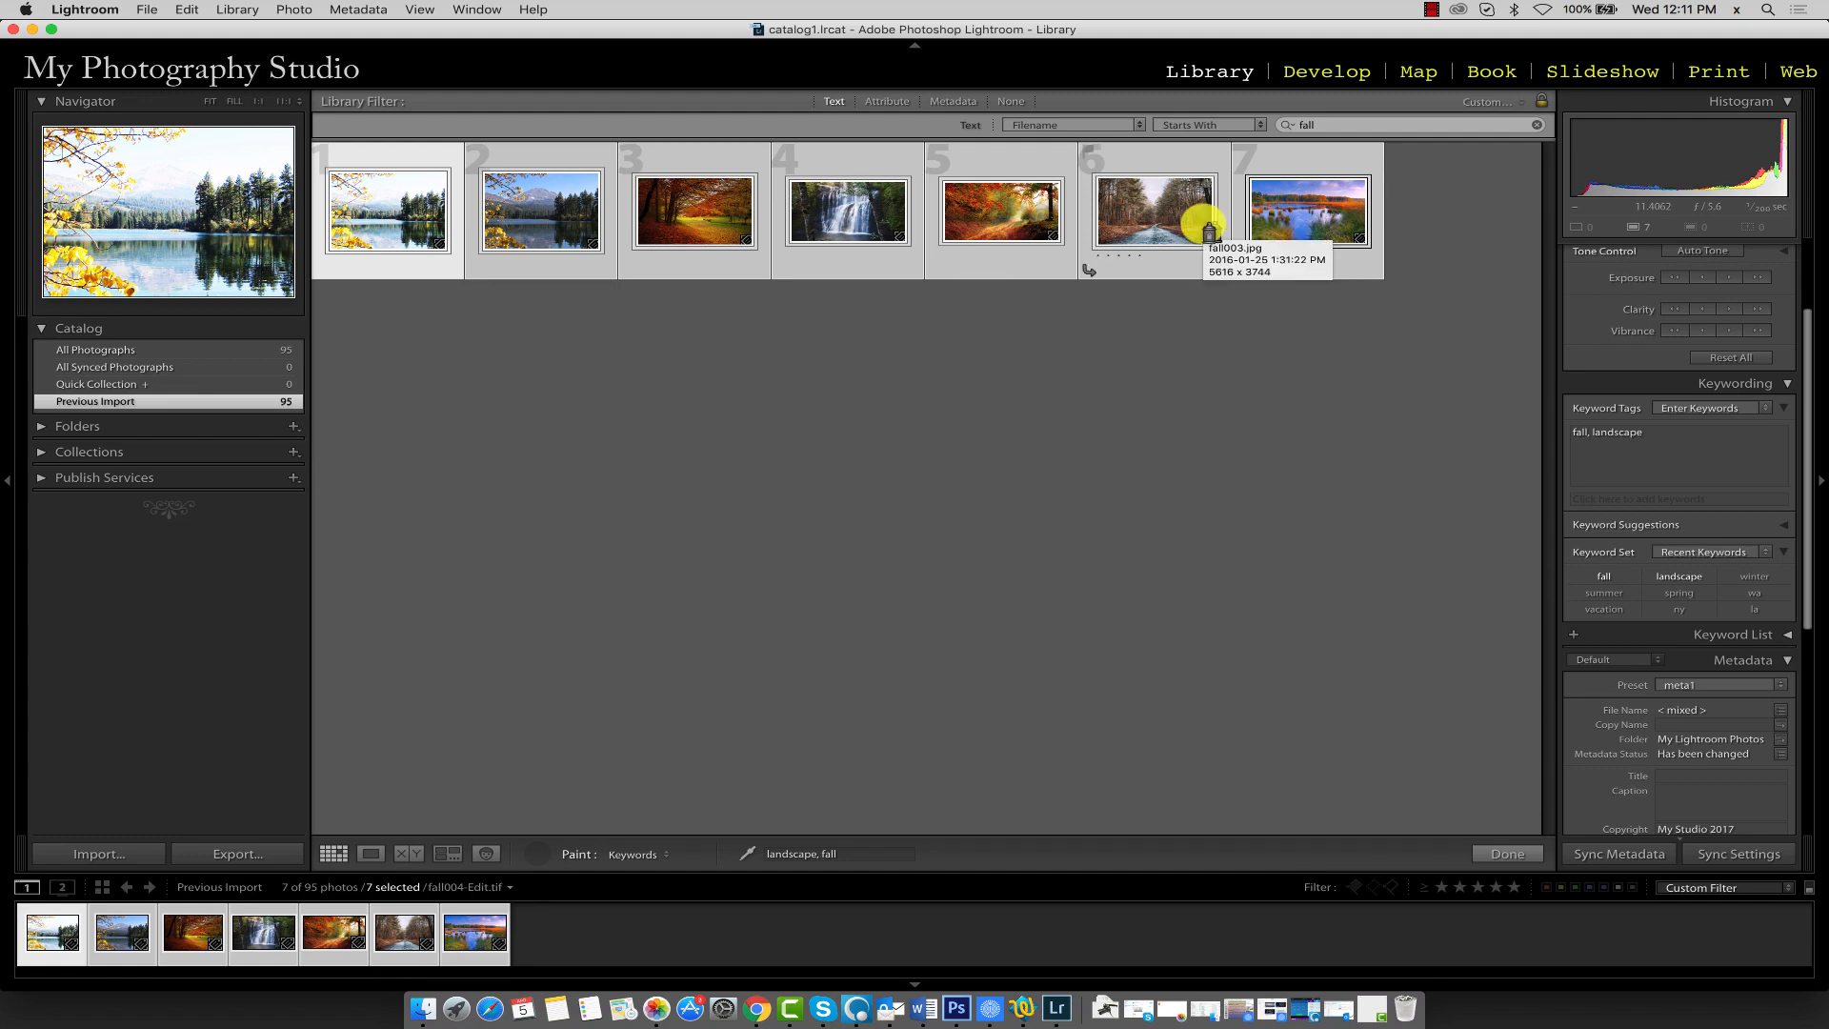
# Clear the selection and check the keyword tags of the first three fall photos individually.
pyautogui.click(1126, 311)
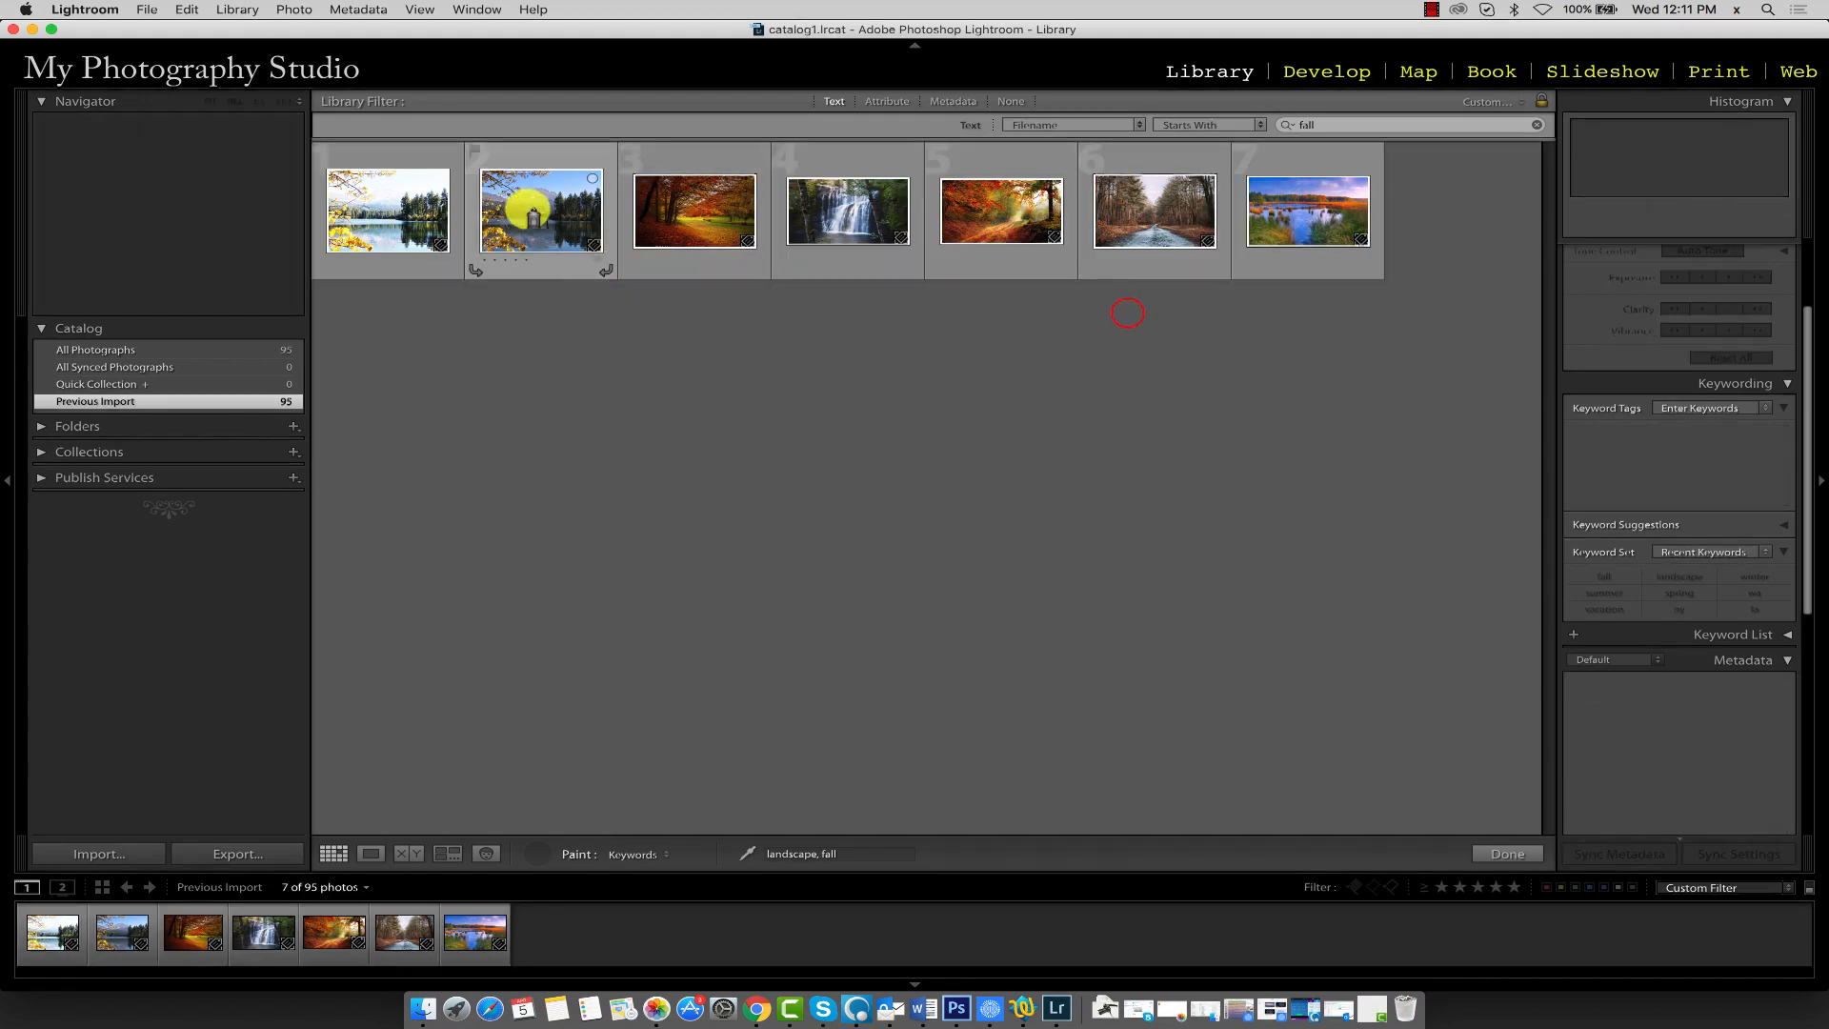
pyautogui.click(512, 151)
pyautogui.click(686, 154)
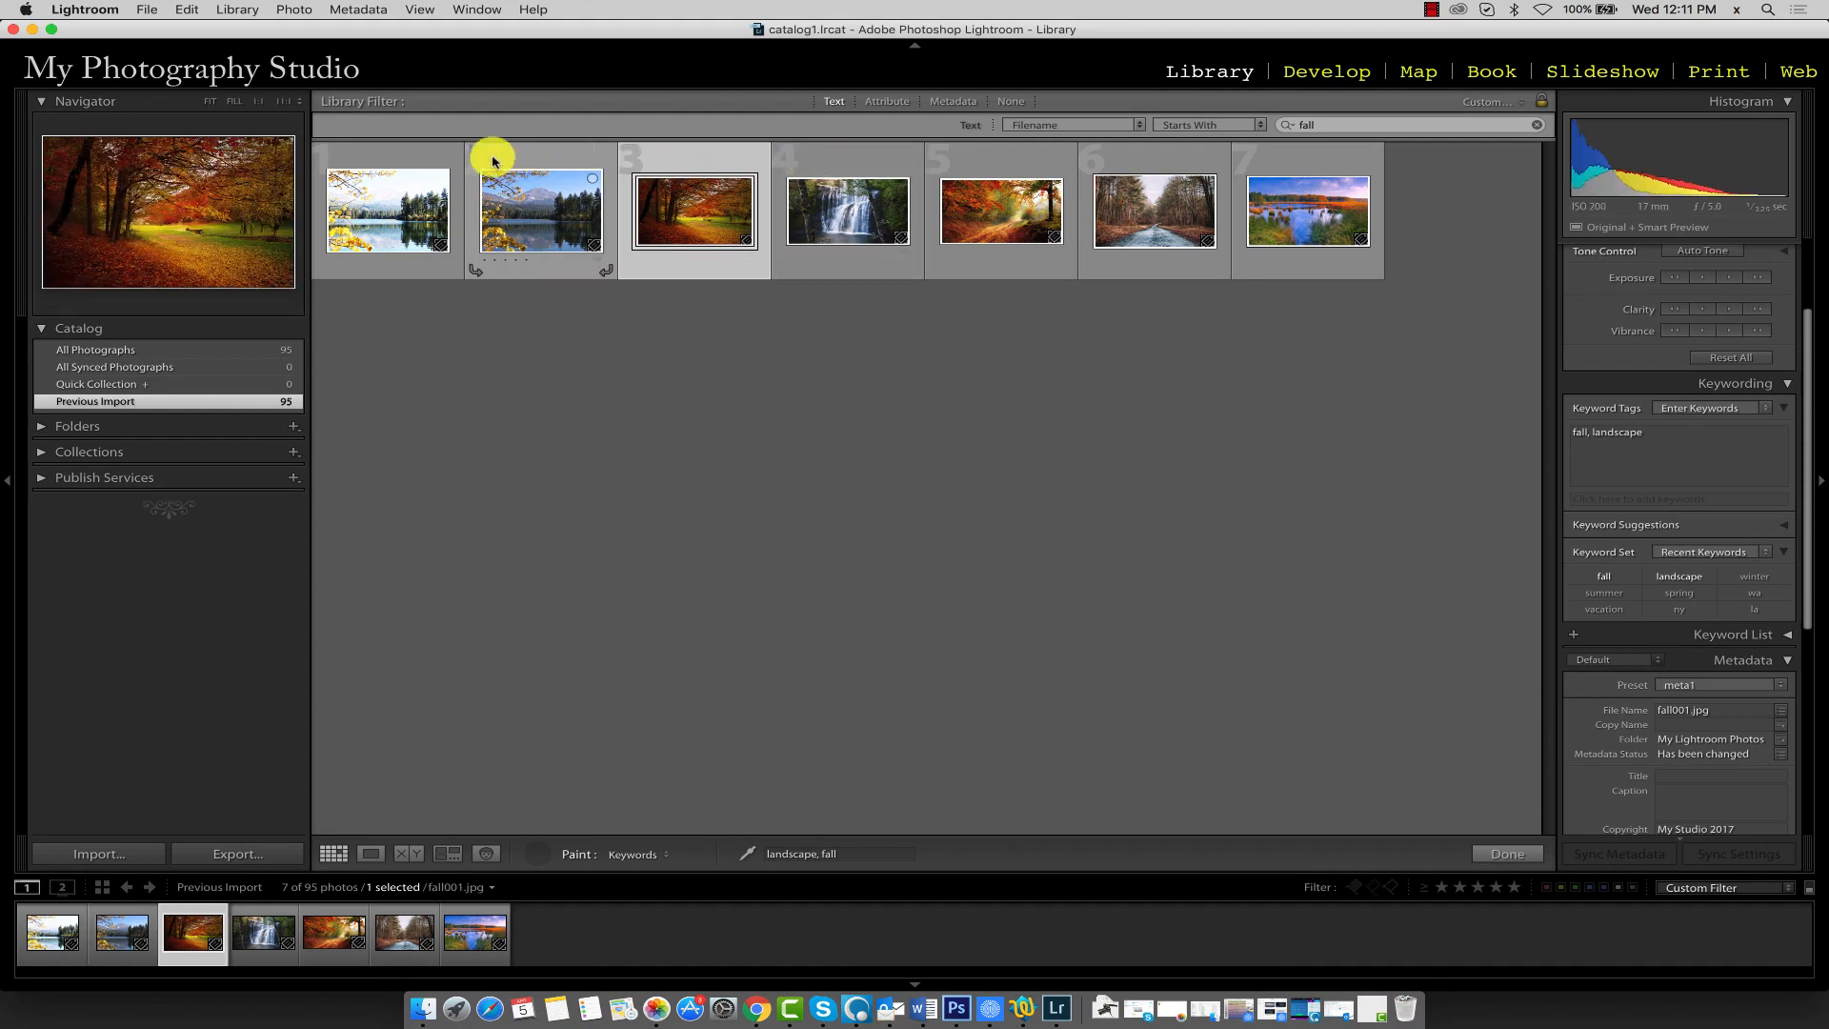
pyautogui.click(435, 157)
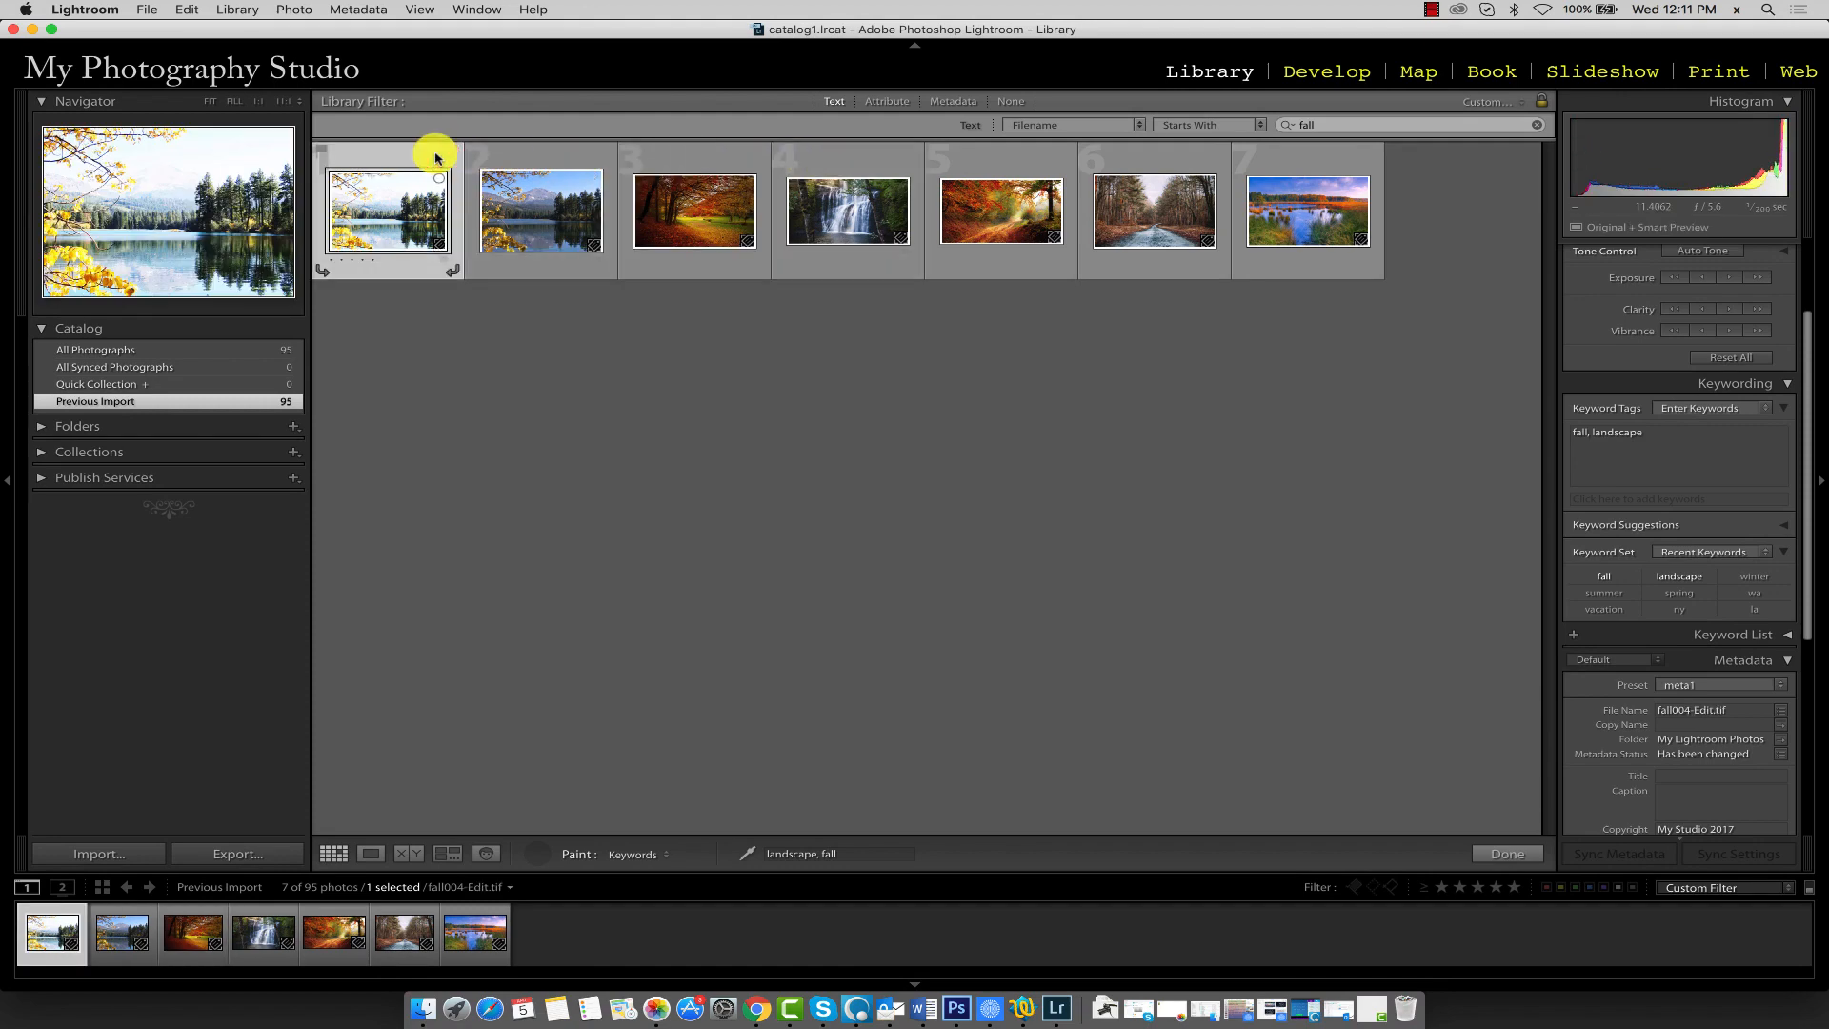
pyautogui.click(523, 156)
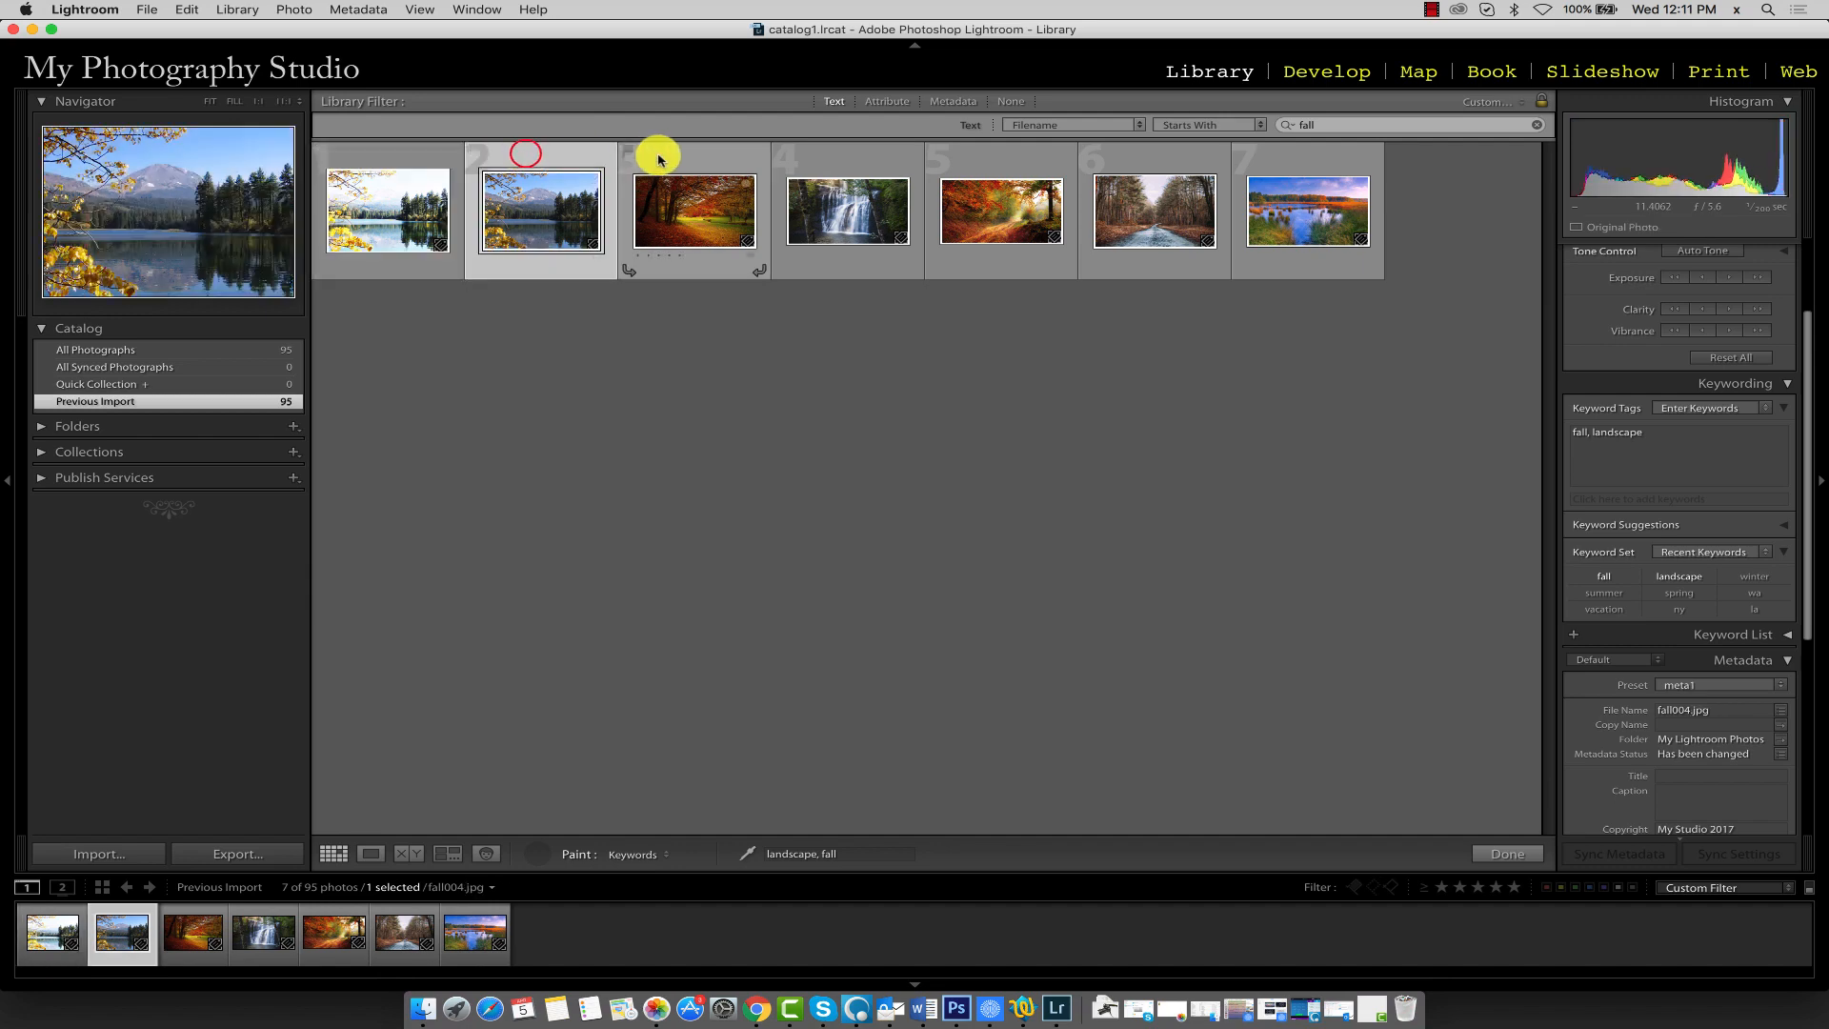
# Check the keyword tags of the remaining fall photos one by one and return to the first photo.
pyautogui.click(662, 154)
pyautogui.click(829, 157)
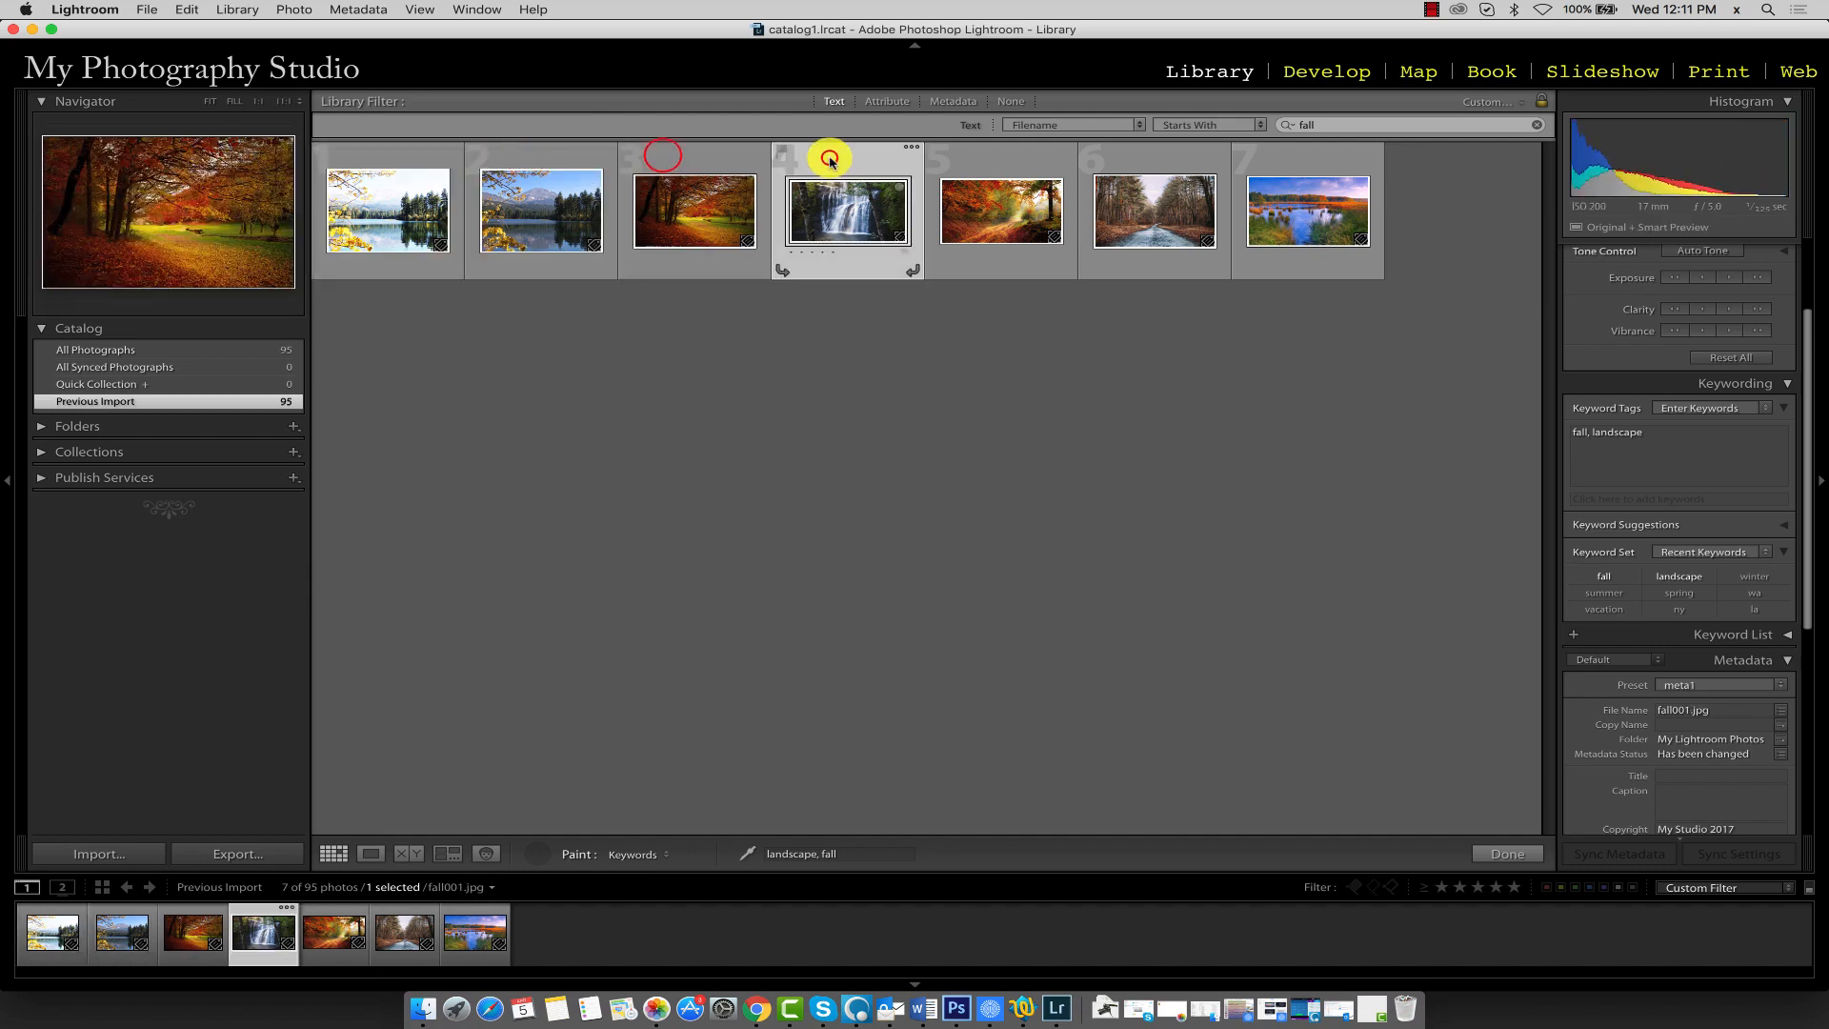
pyautogui.click(990, 158)
pyautogui.click(1112, 158)
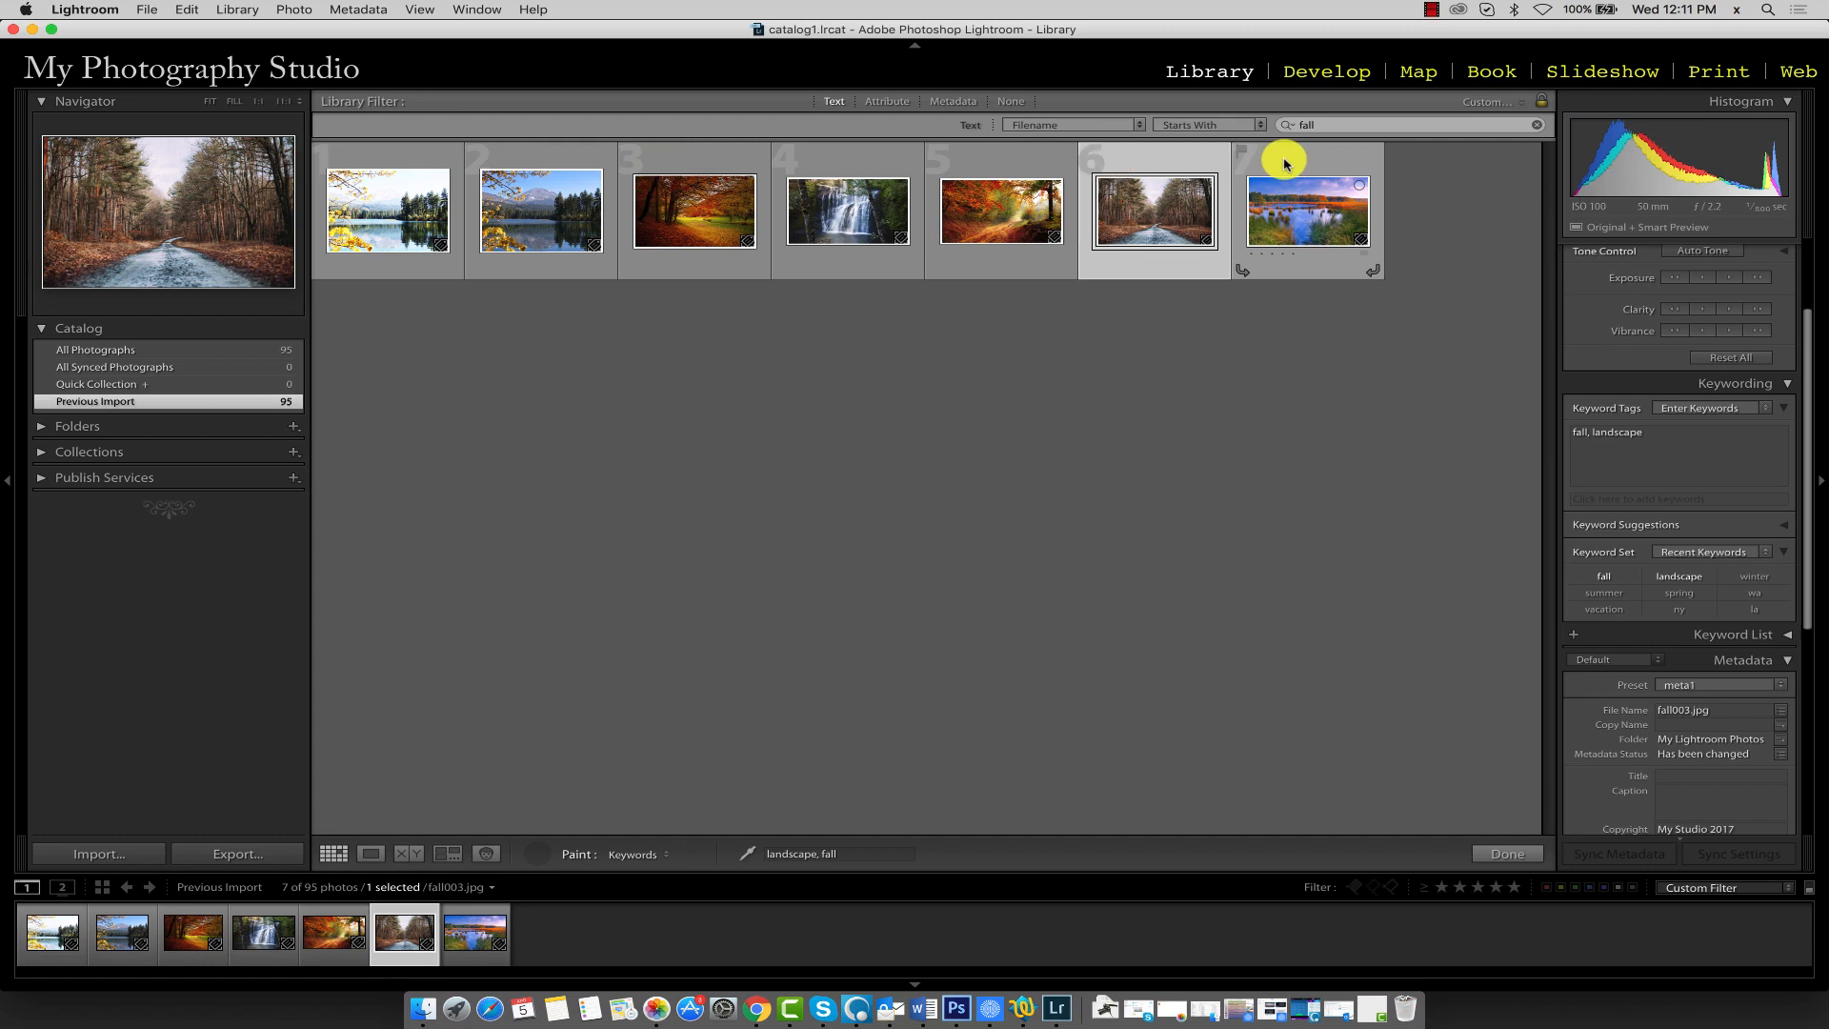
pyautogui.click(1283, 160)
pyautogui.click(380, 151)
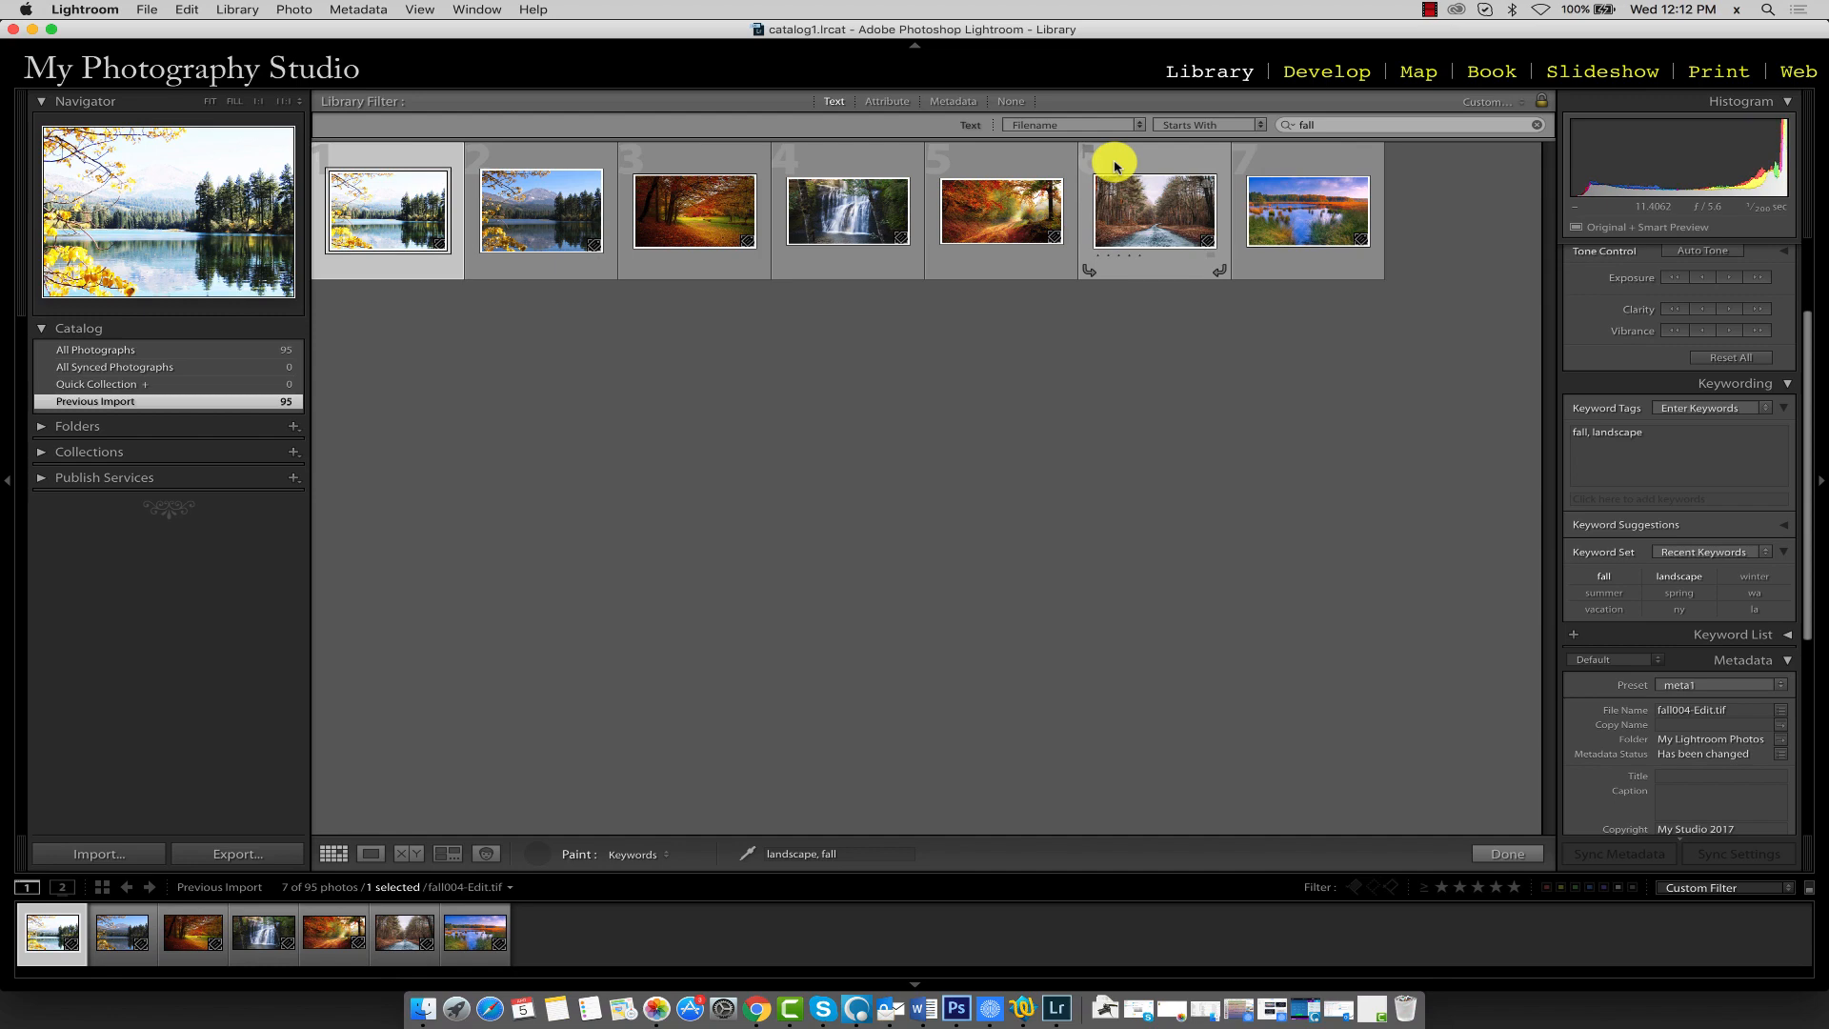
# Change the filename filter to show only photos whose names start with "wedding".
pyautogui.click(1342, 123)
pyautogui.press('BackSpace')
pyautogui.press('BackSpace')
pyautogui.press('BackSpace')
pyautogui.press('BackSpace')
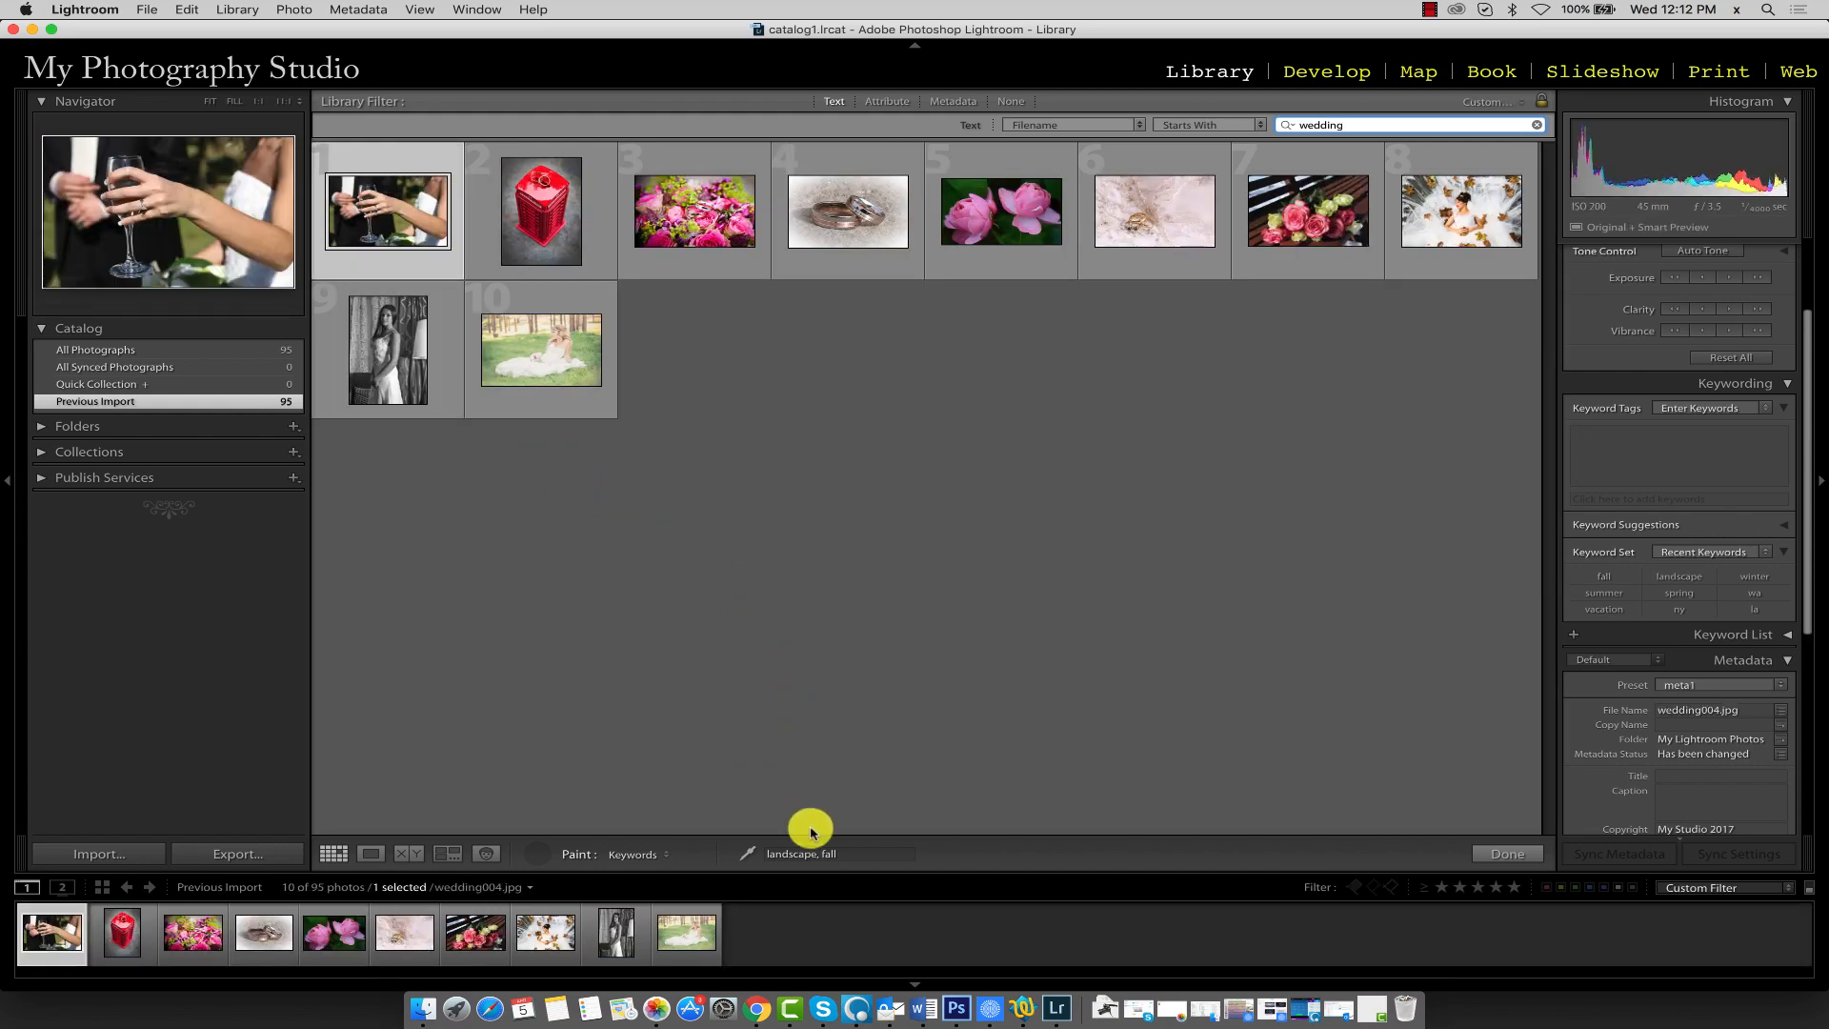
# Use the Painter to assign the keywords "wedding, flowers" to the three flower photos.
pyautogui.click(812, 854)
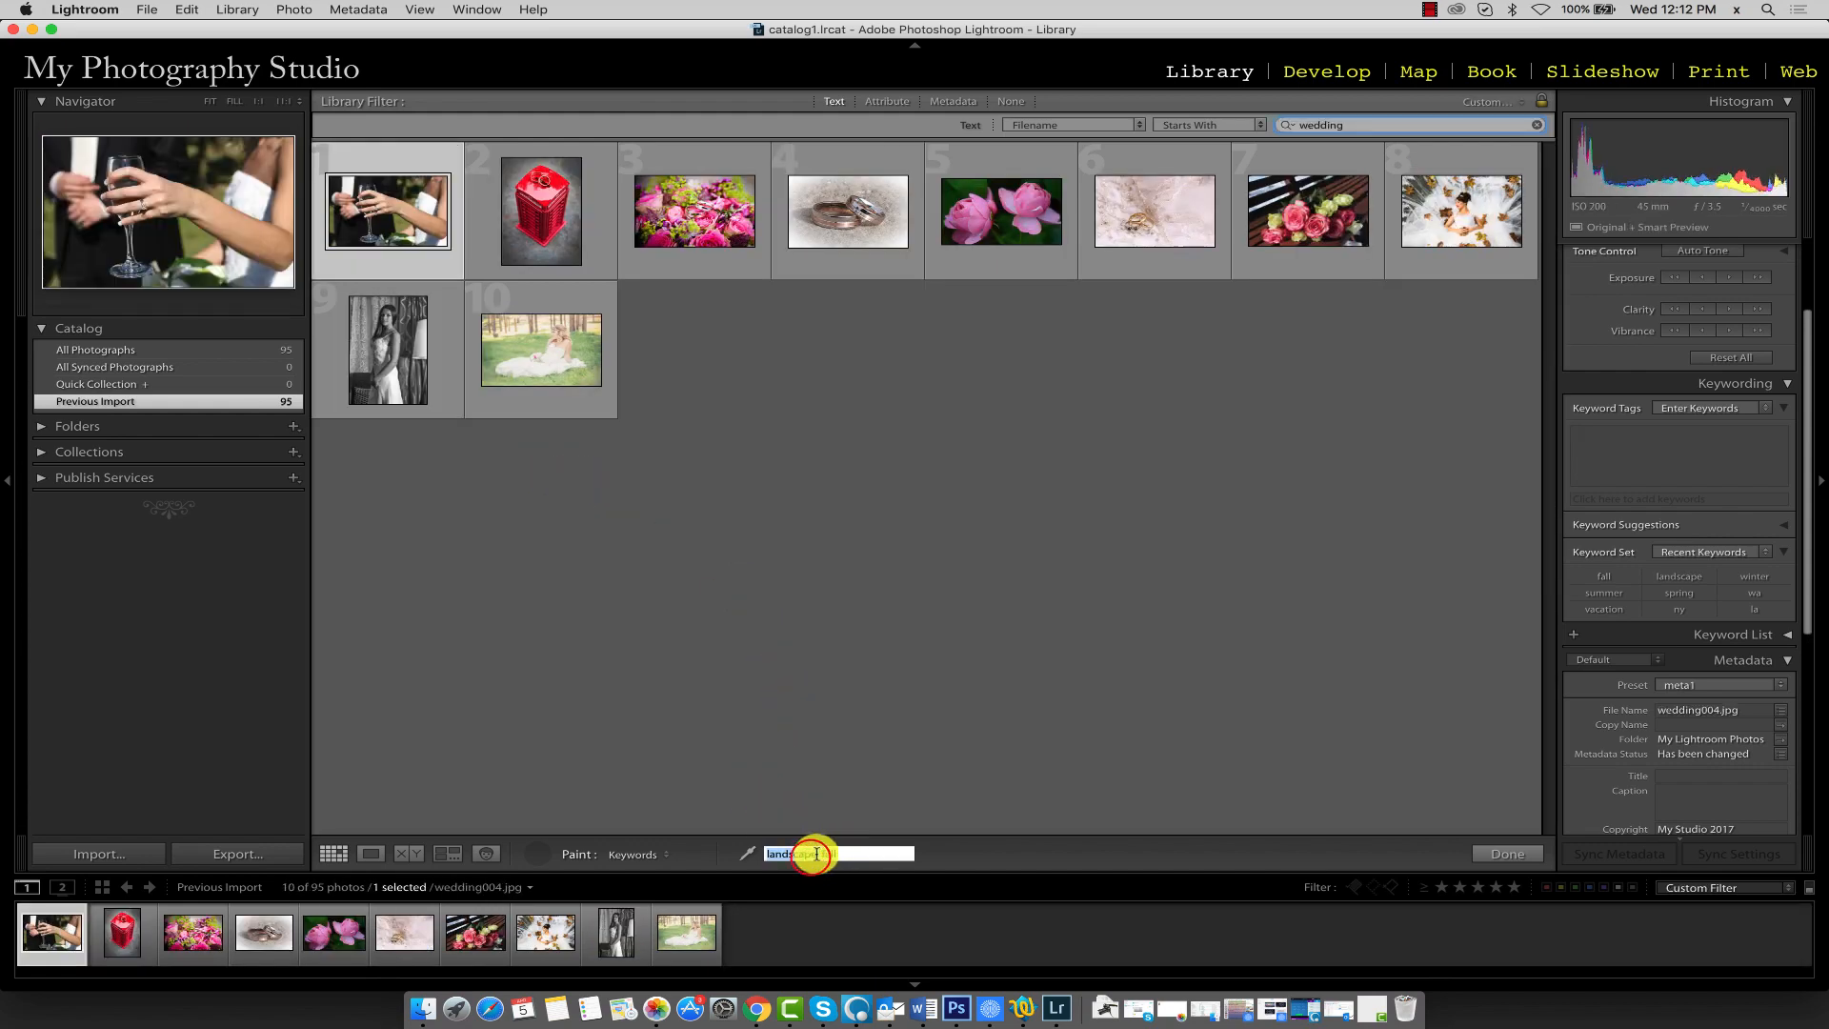
pyautogui.doubleClick(757, 853)
pyautogui.write('wedding')
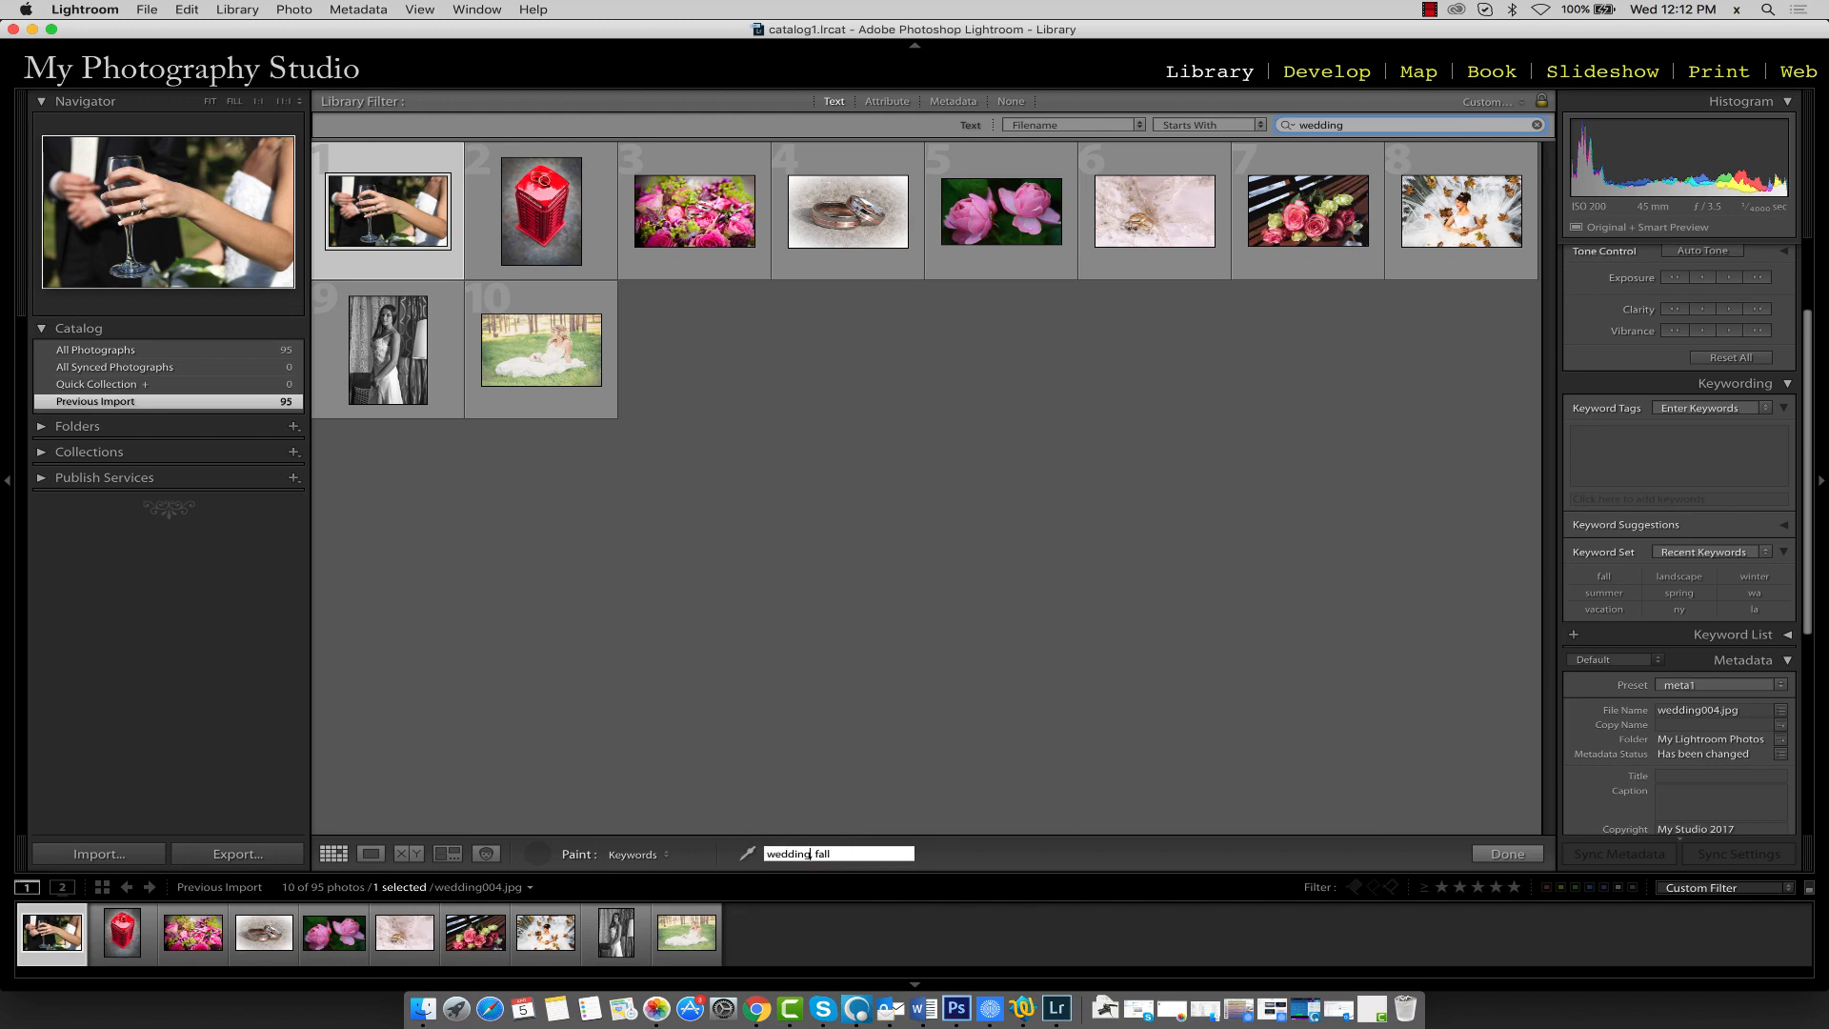
pyautogui.hotkey('shift', 'Right')
pyautogui.hotkey('shift', 'Right')
pyautogui.hotkey('shift', 'Right')
pyautogui.hotkey('shift', 'Right')
pyautogui.press('shift')
pyautogui.write('flowers')
pyautogui.click(746, 854)
pyautogui.click(697, 212)
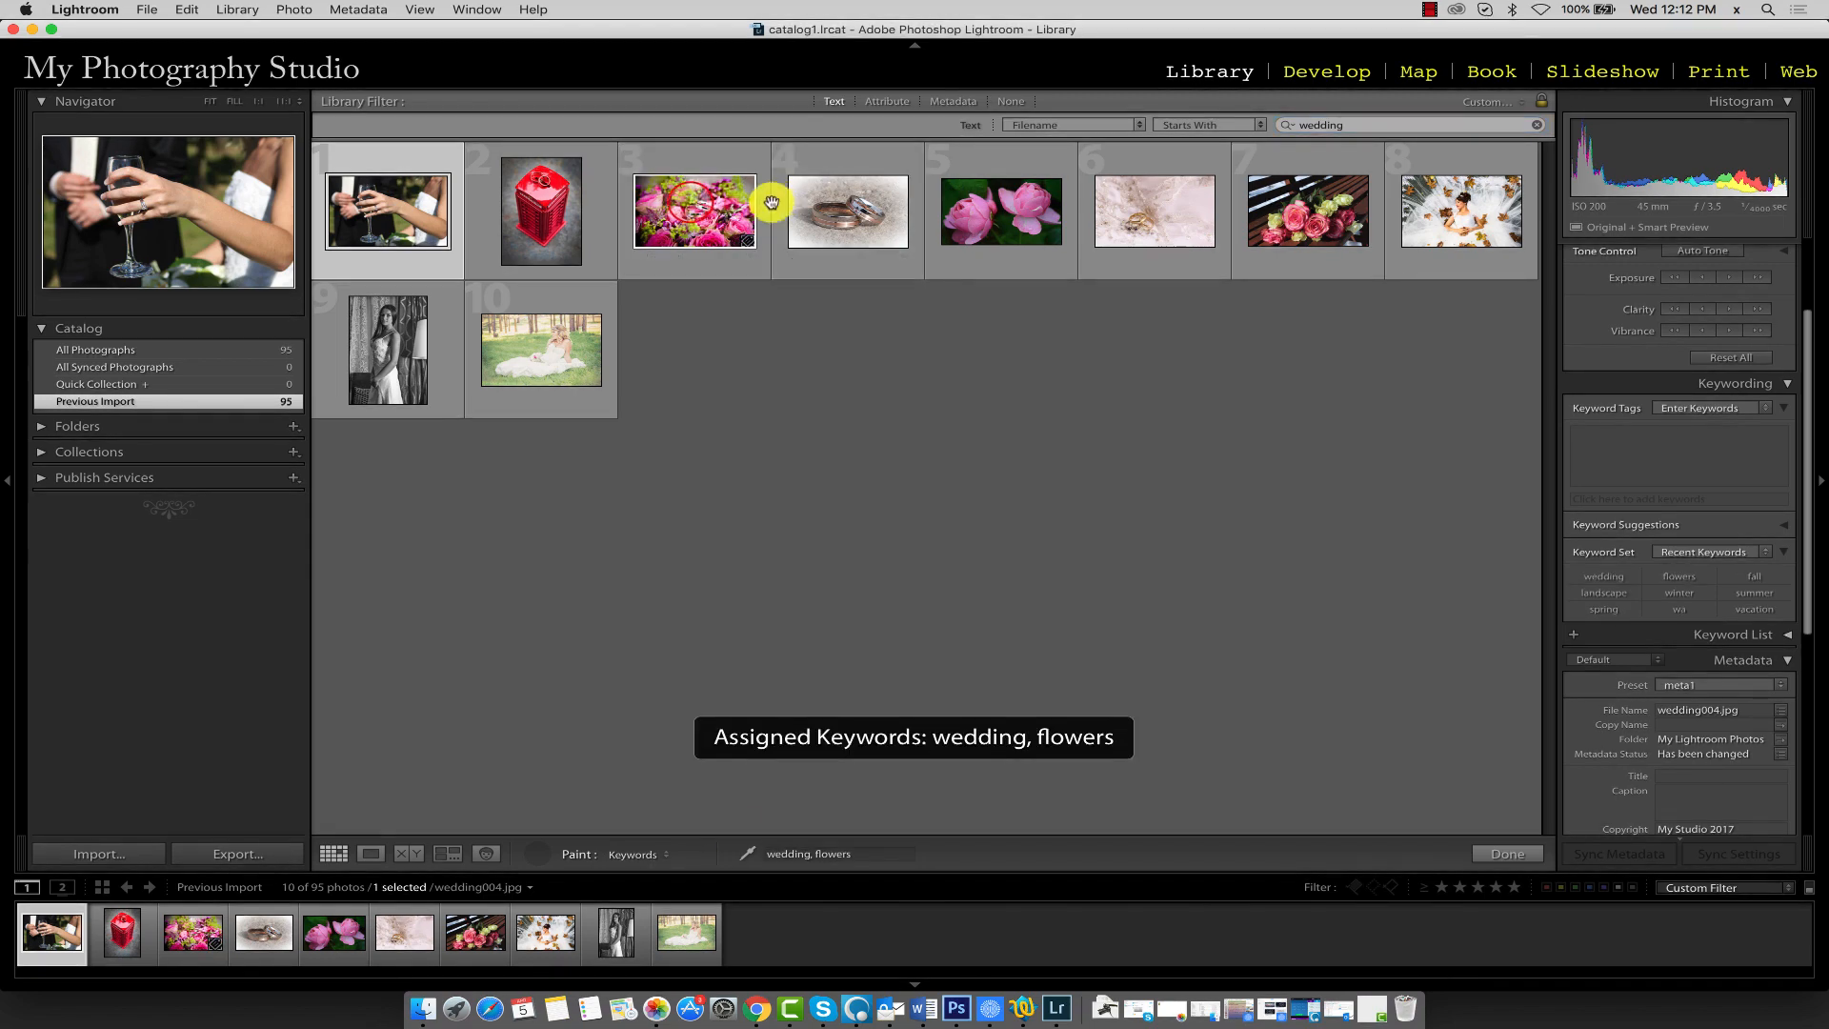
pyautogui.click(988, 213)
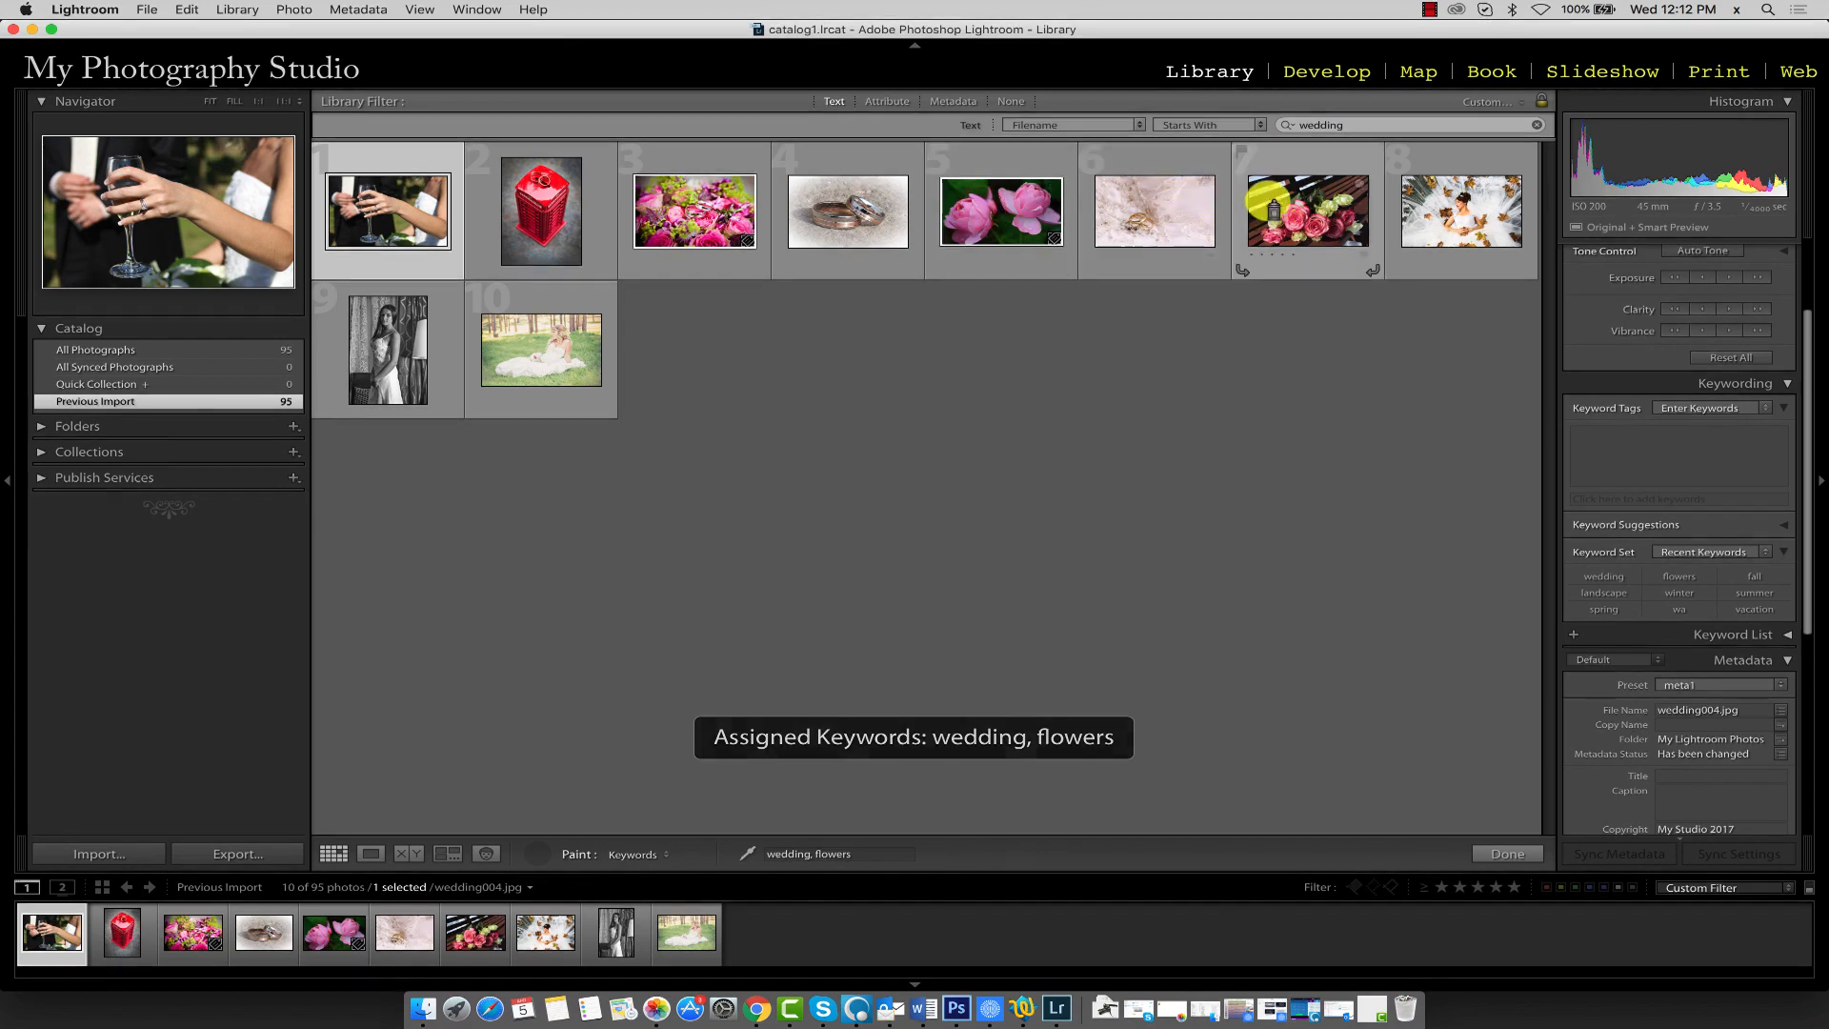
pyautogui.click(1272, 202)
# Change the Painter keywords to "wedding, dress" and paint them onto the three photos of brides in dresses.
pyautogui.click(834, 860)
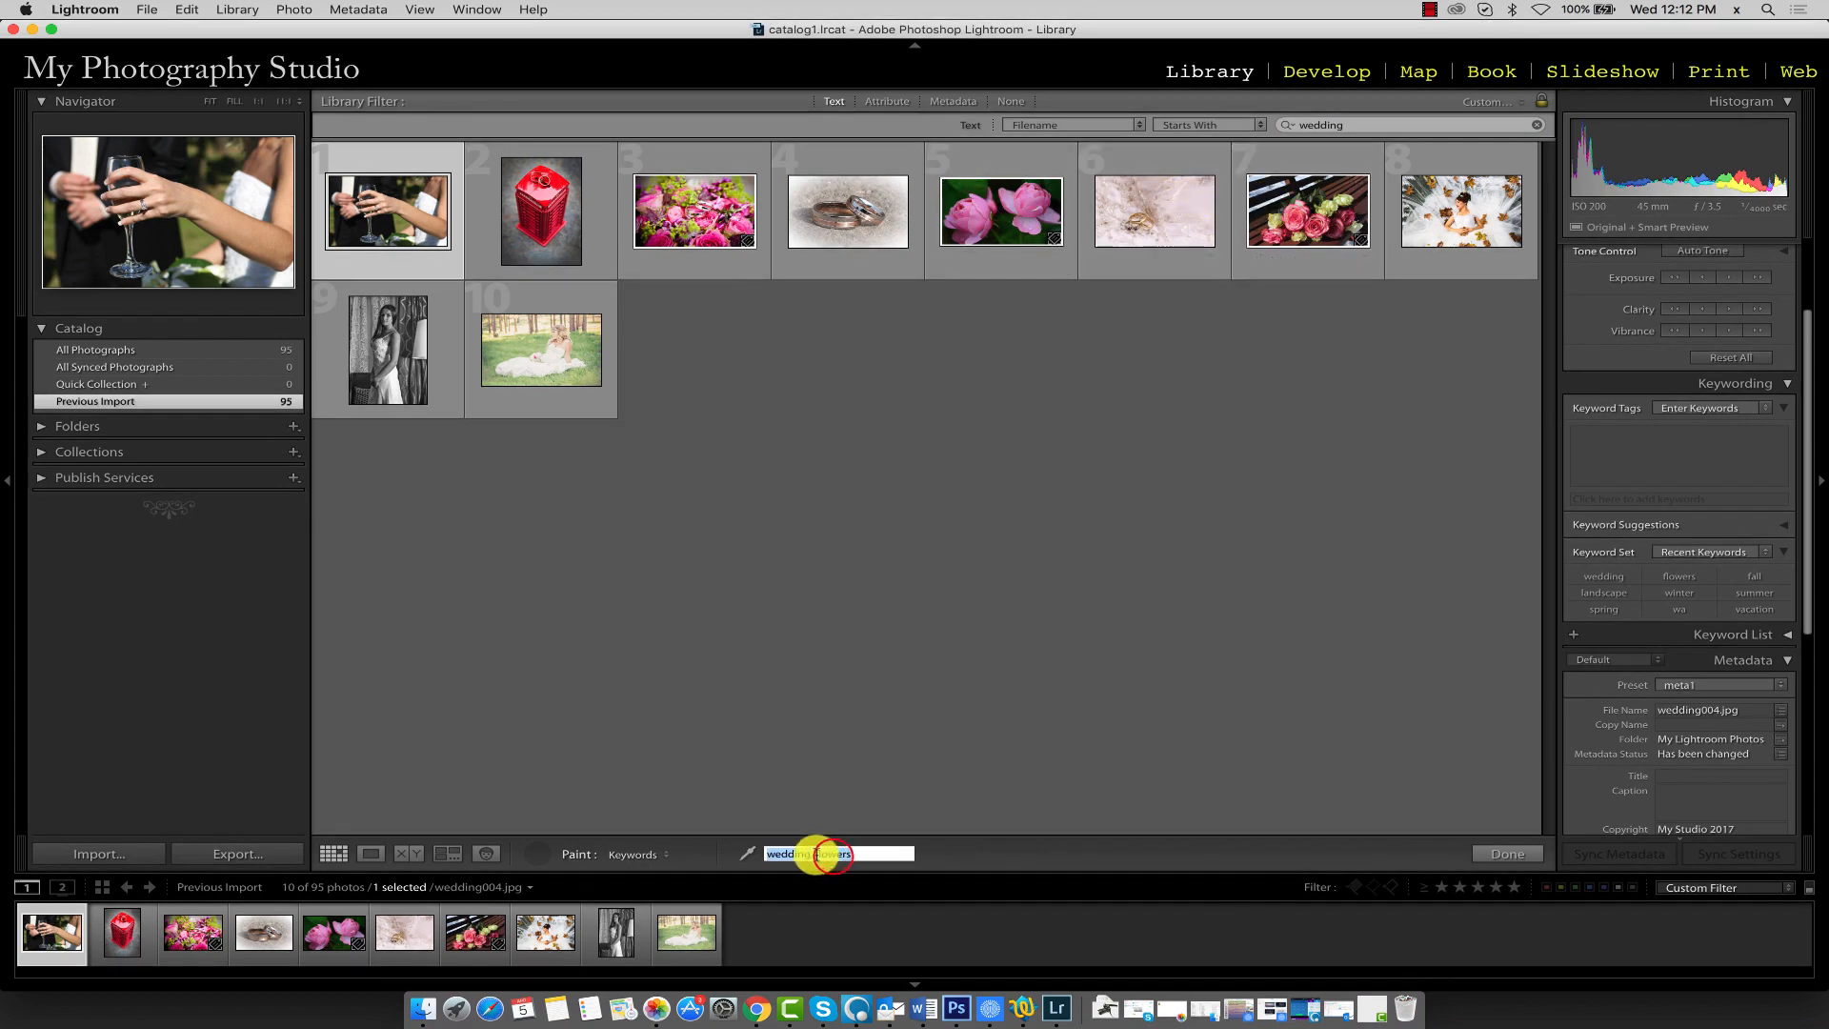
pyautogui.write('wedding, dress')
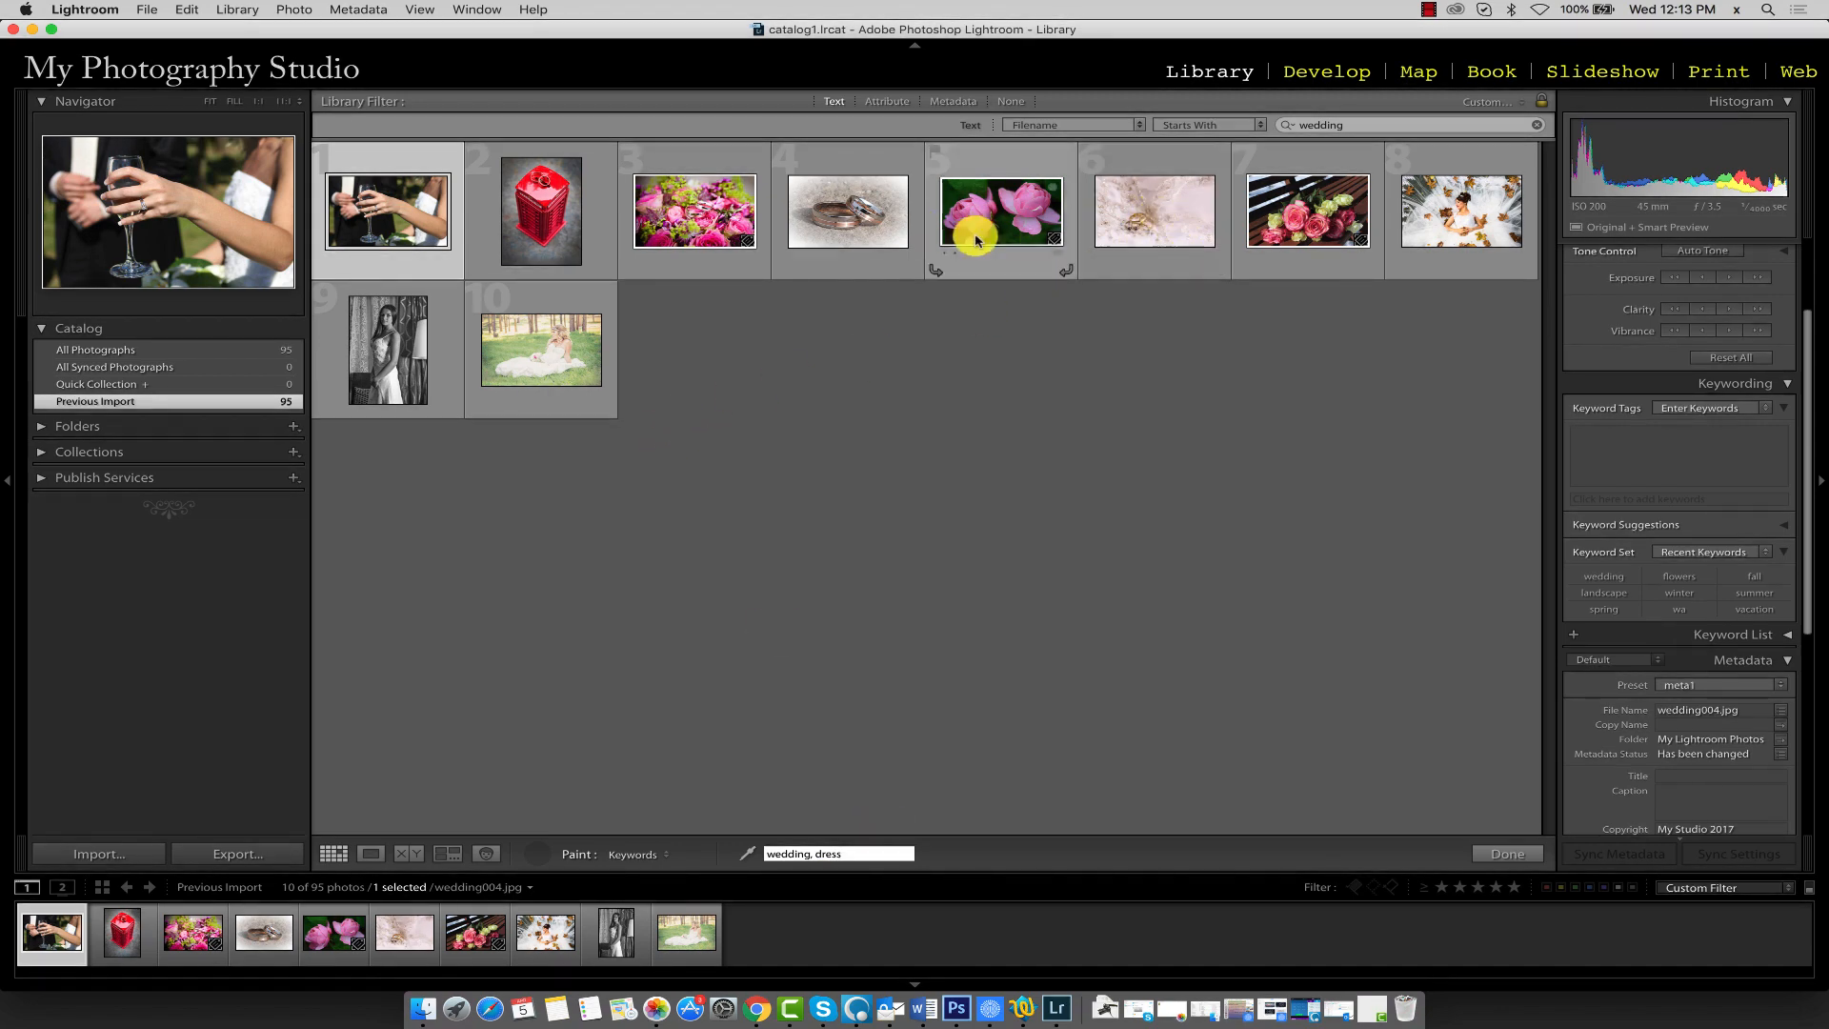
pyautogui.click(1467, 211)
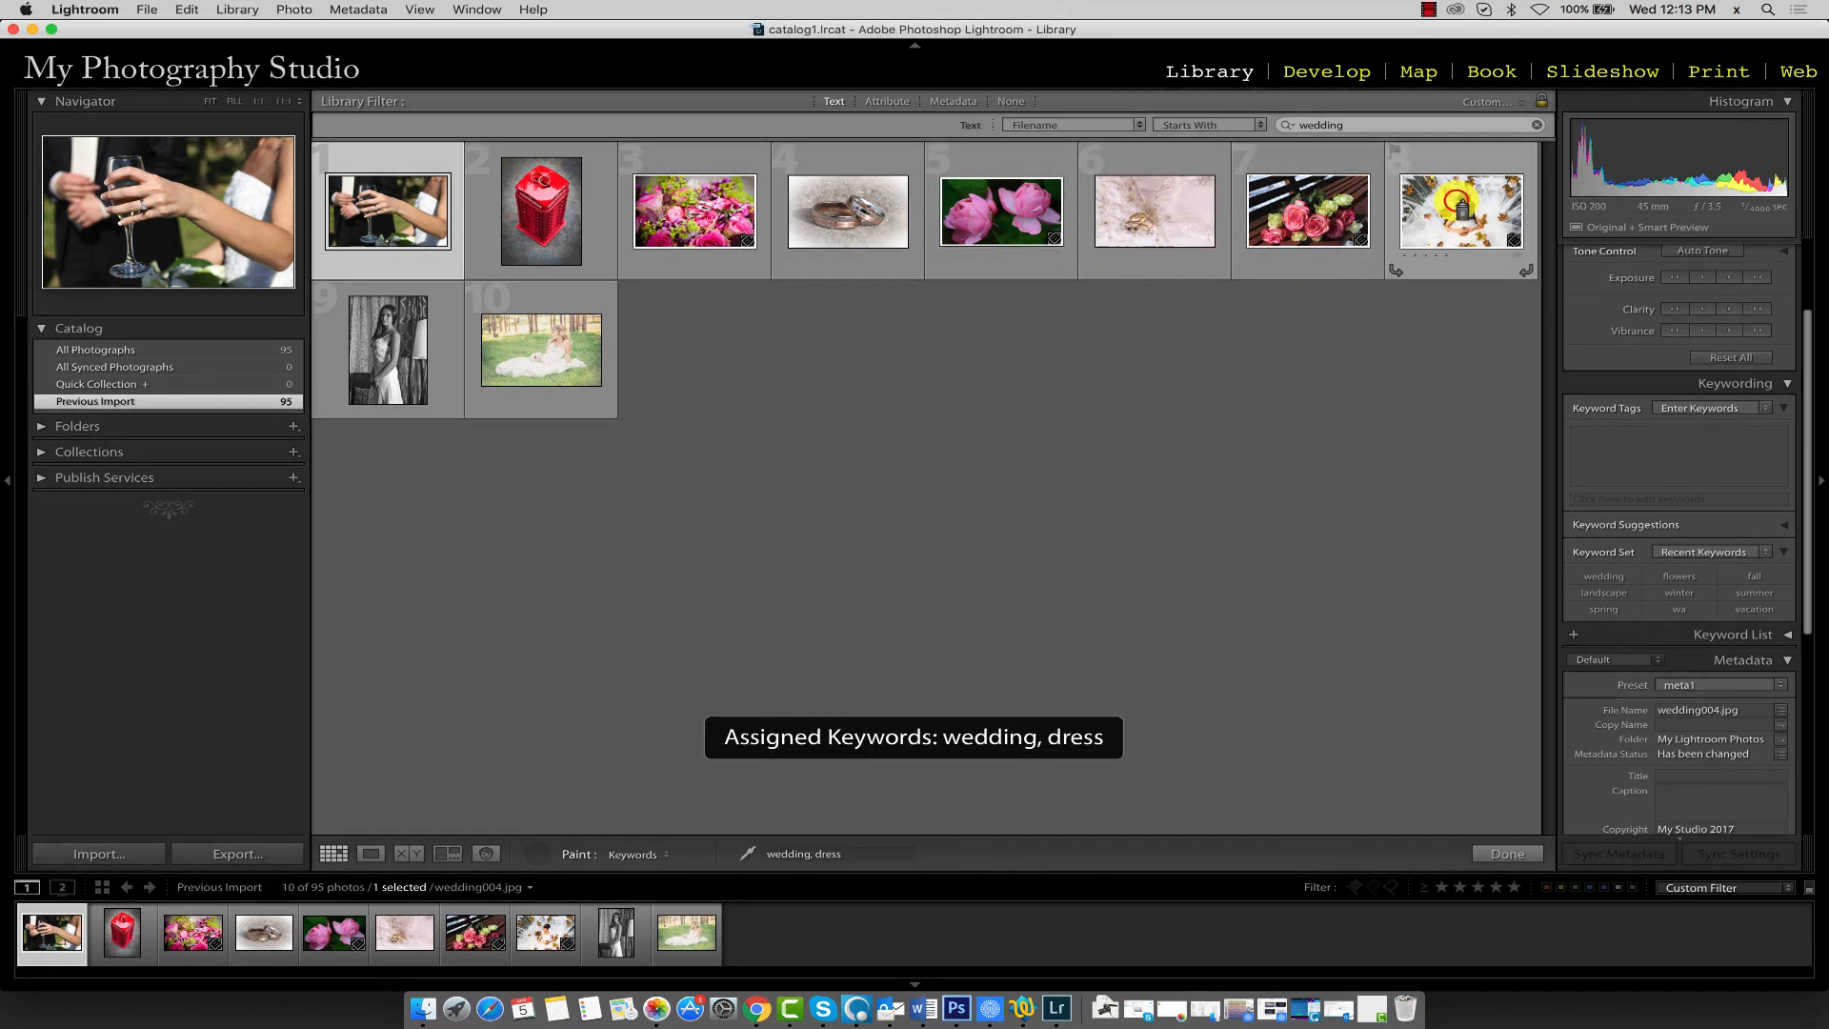
pyautogui.click(564, 344)
pyautogui.click(388, 333)
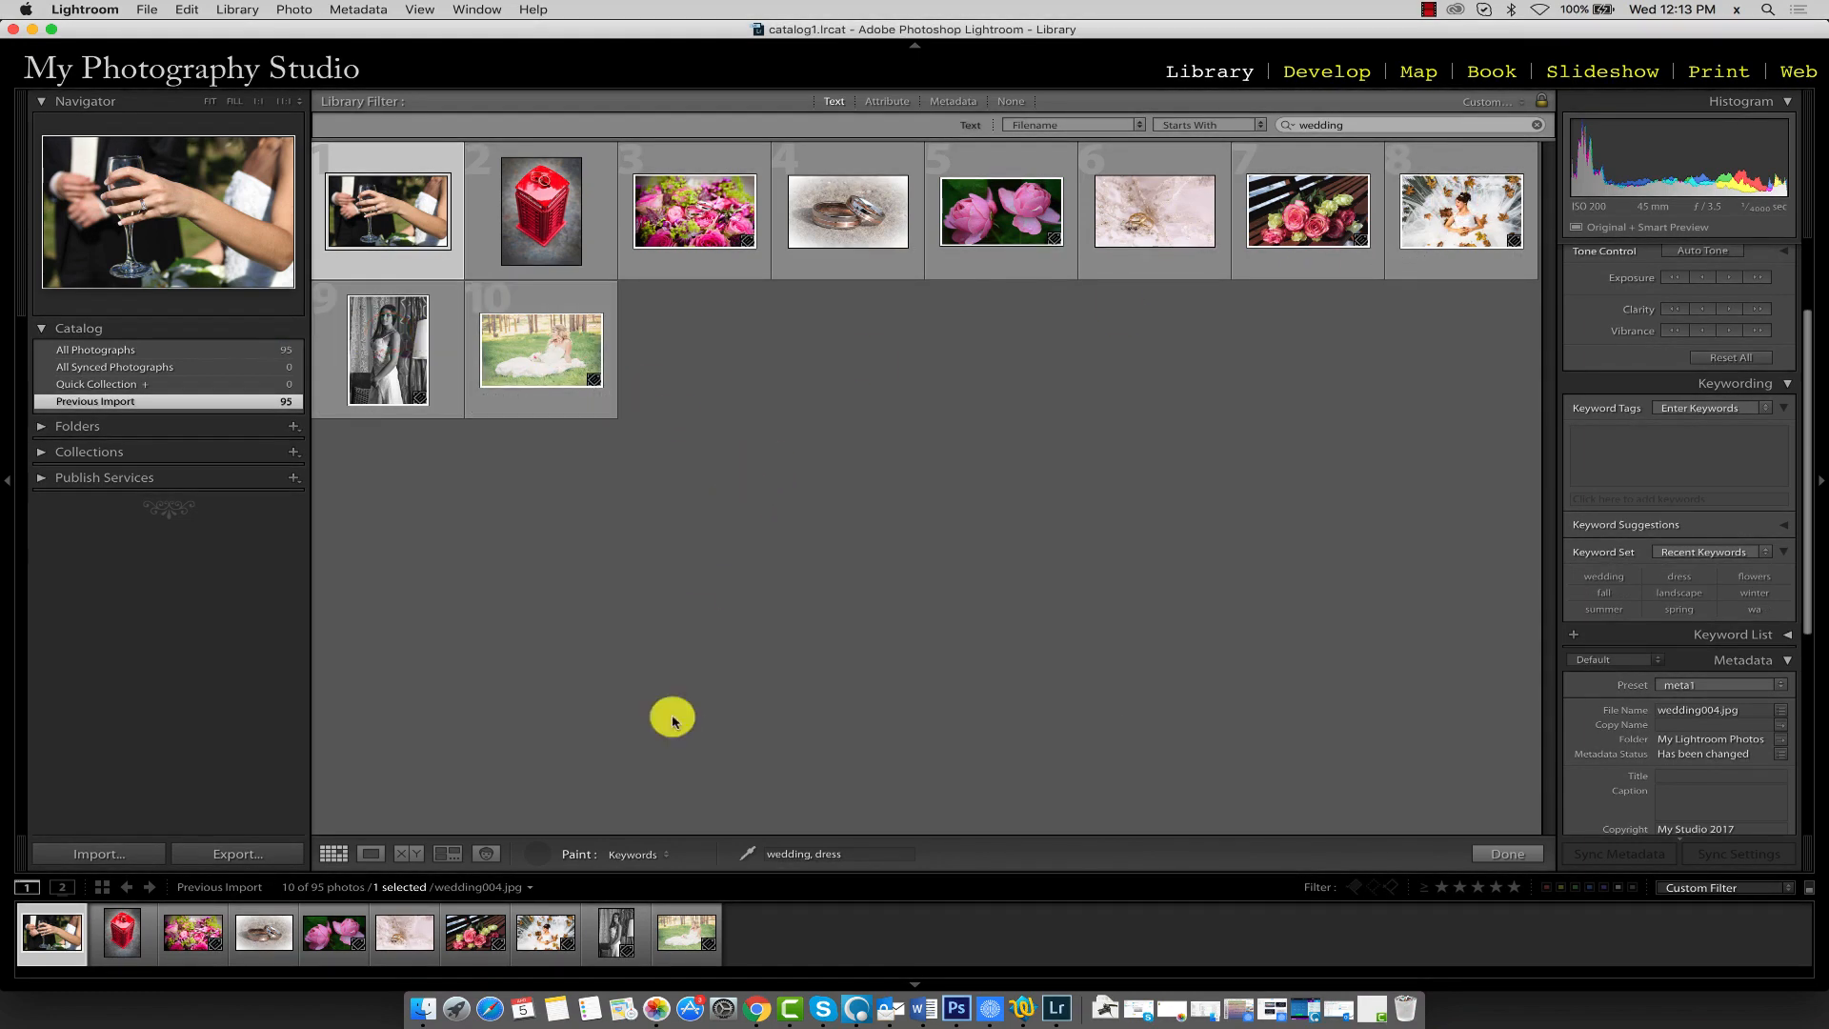
# Paint the keywords "wedding, ring" onto the wine glass, red box and two wedding ring photos, and put the Painter away.
pyautogui.click(824, 854)
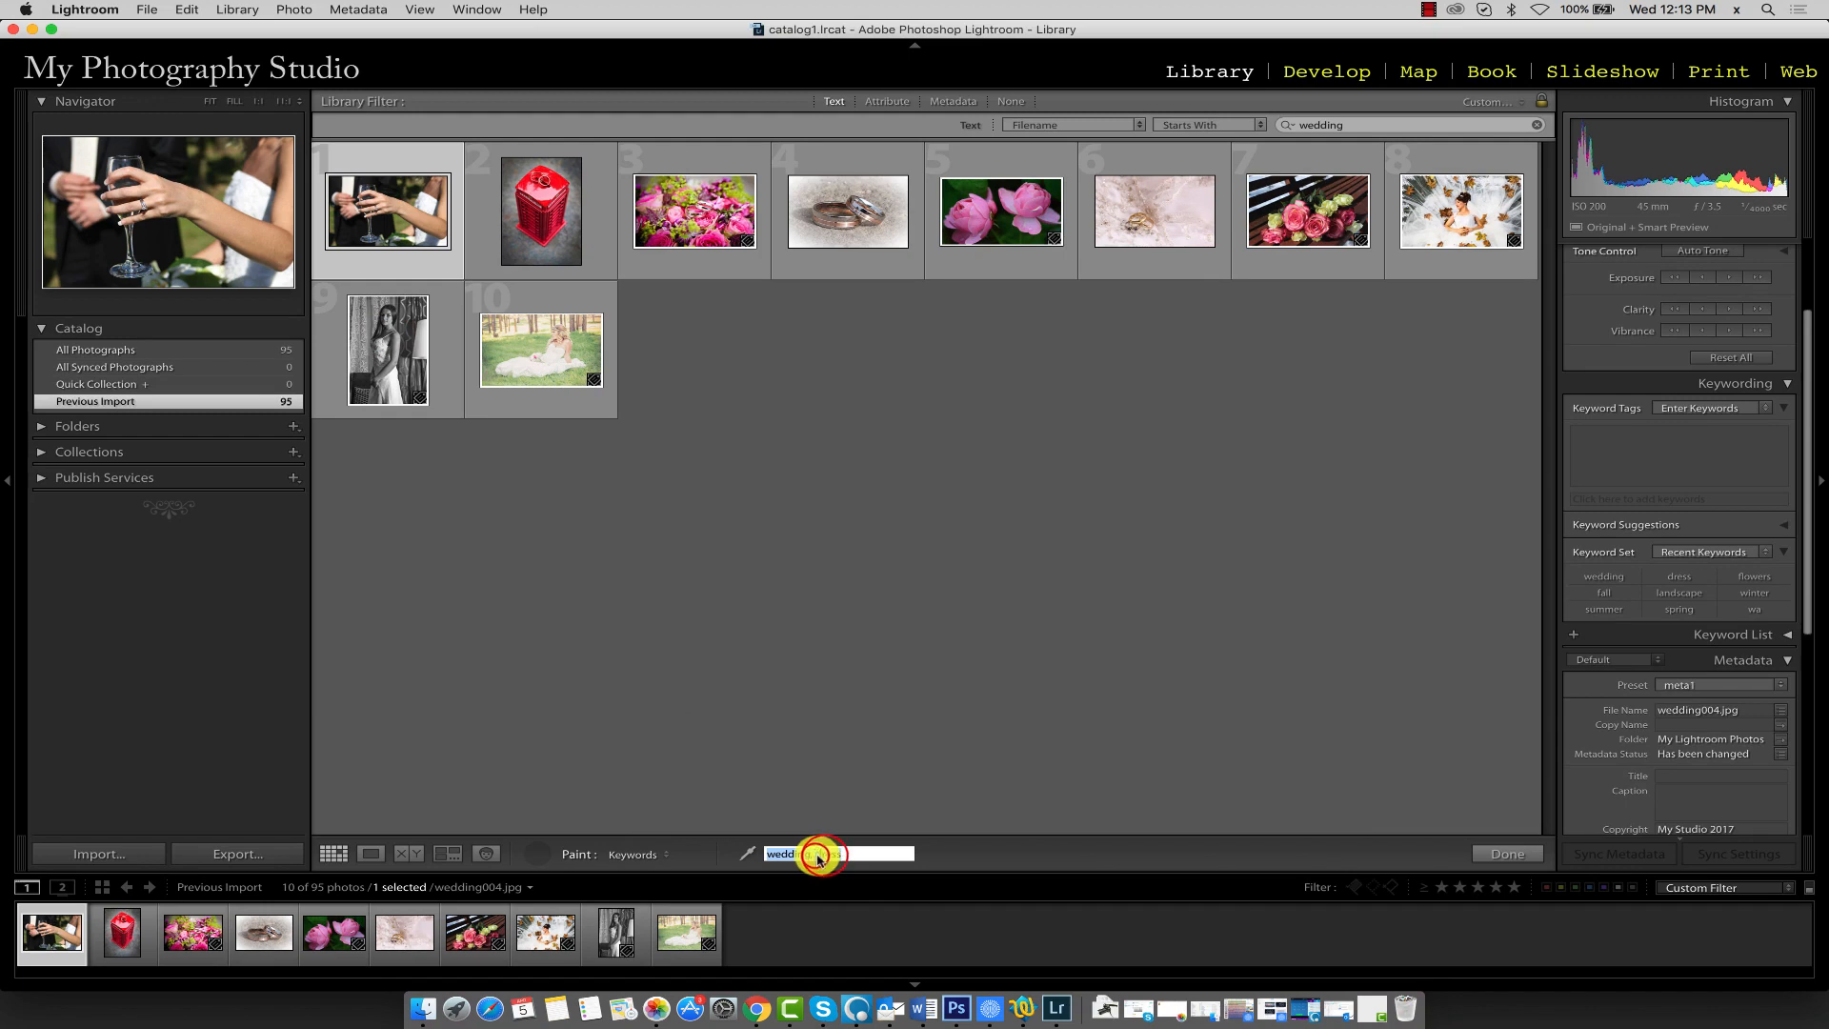
pyautogui.moveTo(817, 854); pyautogui.dragTo(859, 854)
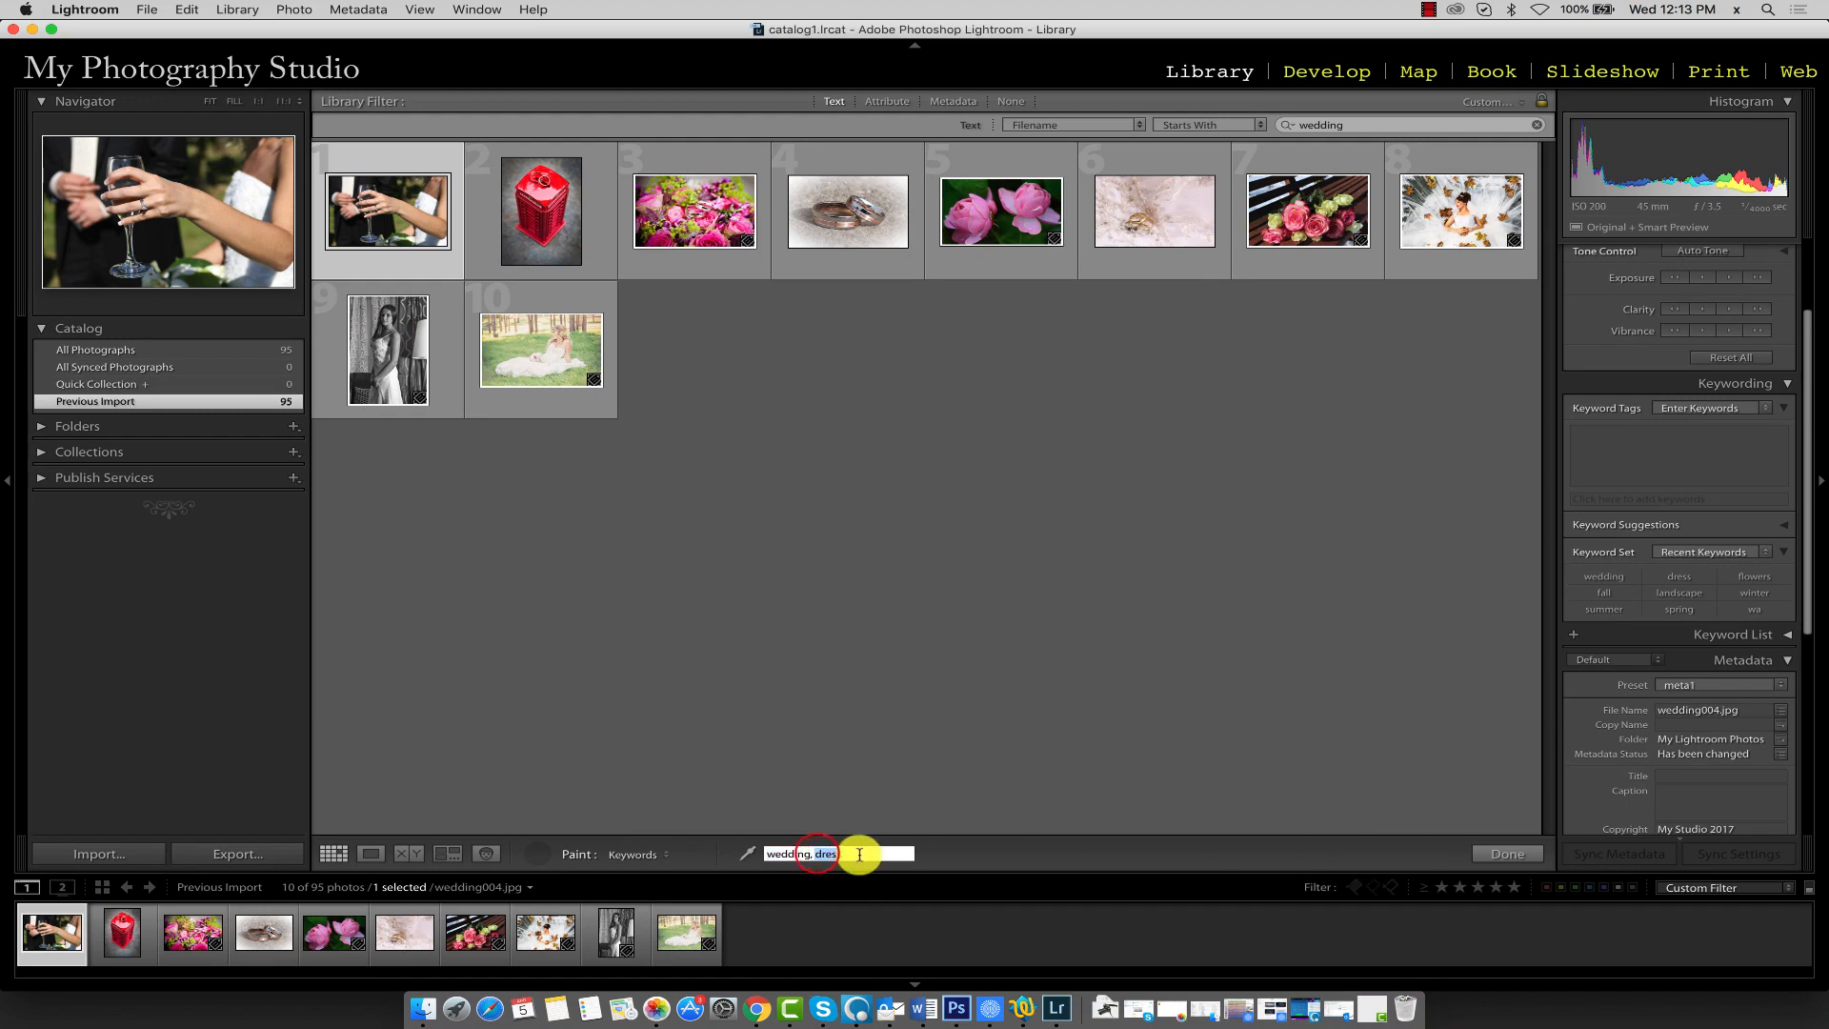
pyautogui.write('ring')
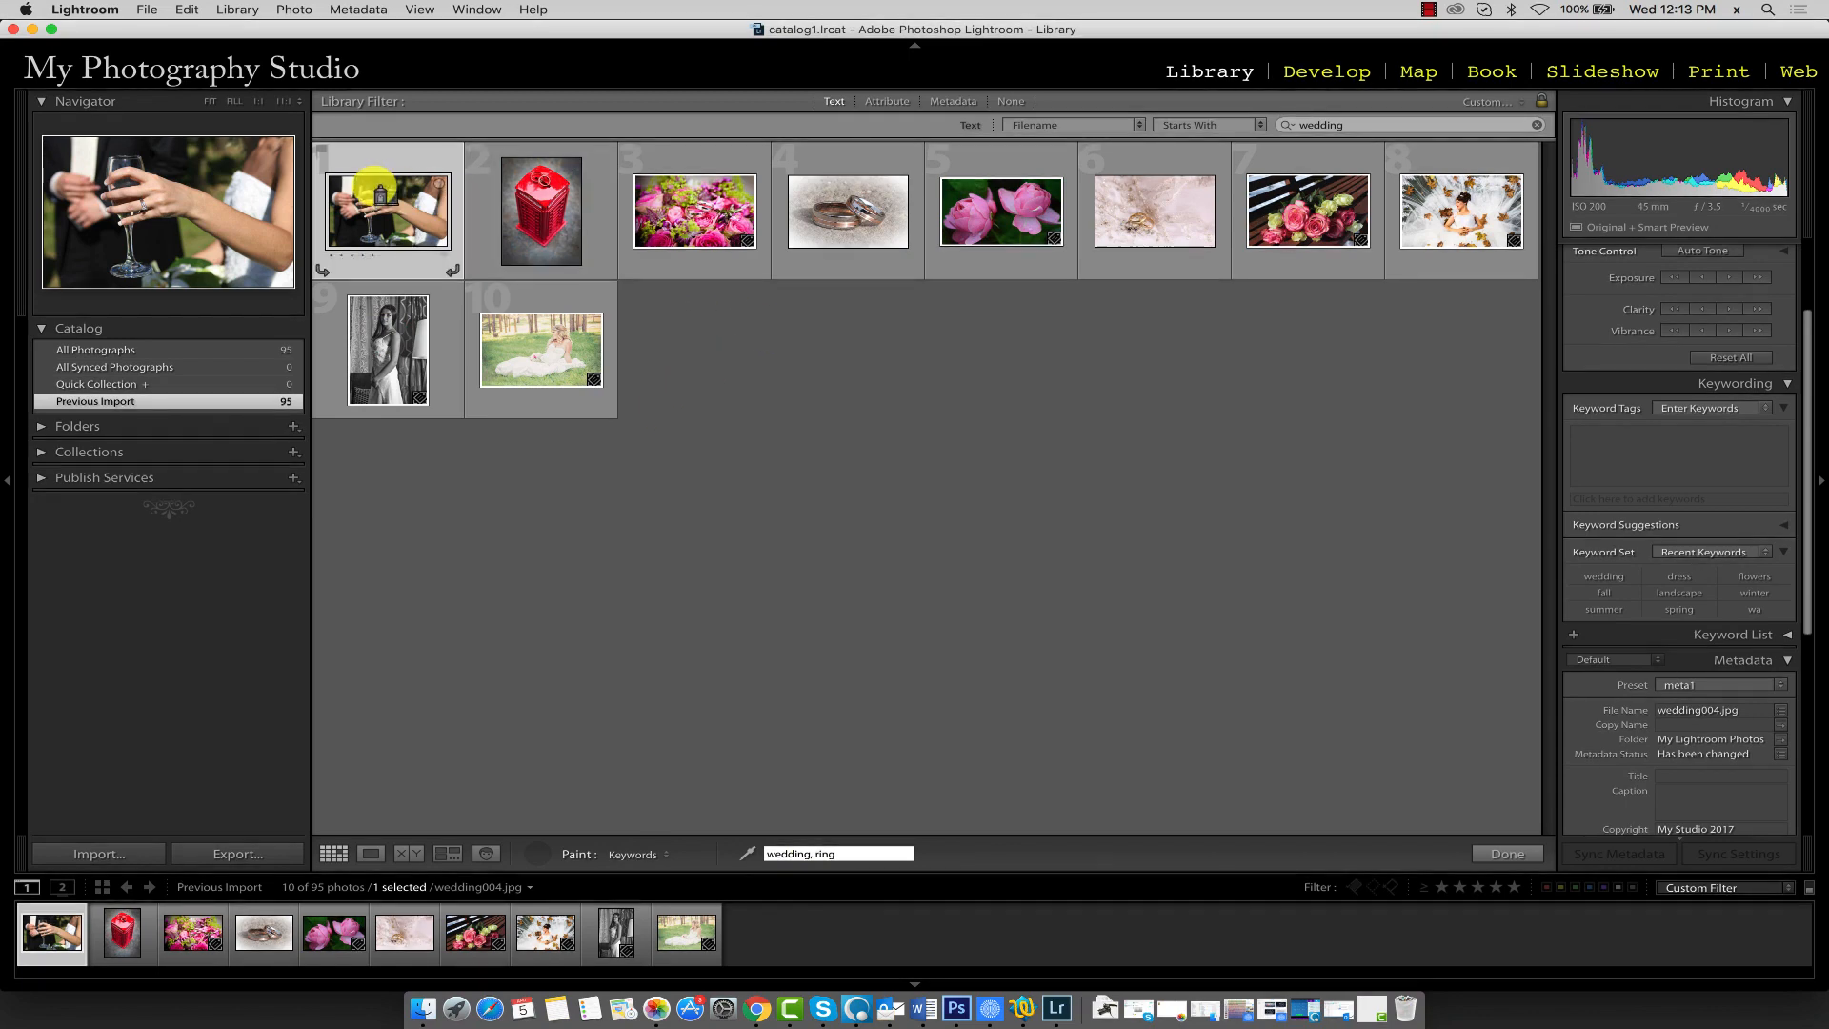
pyautogui.click(374, 187)
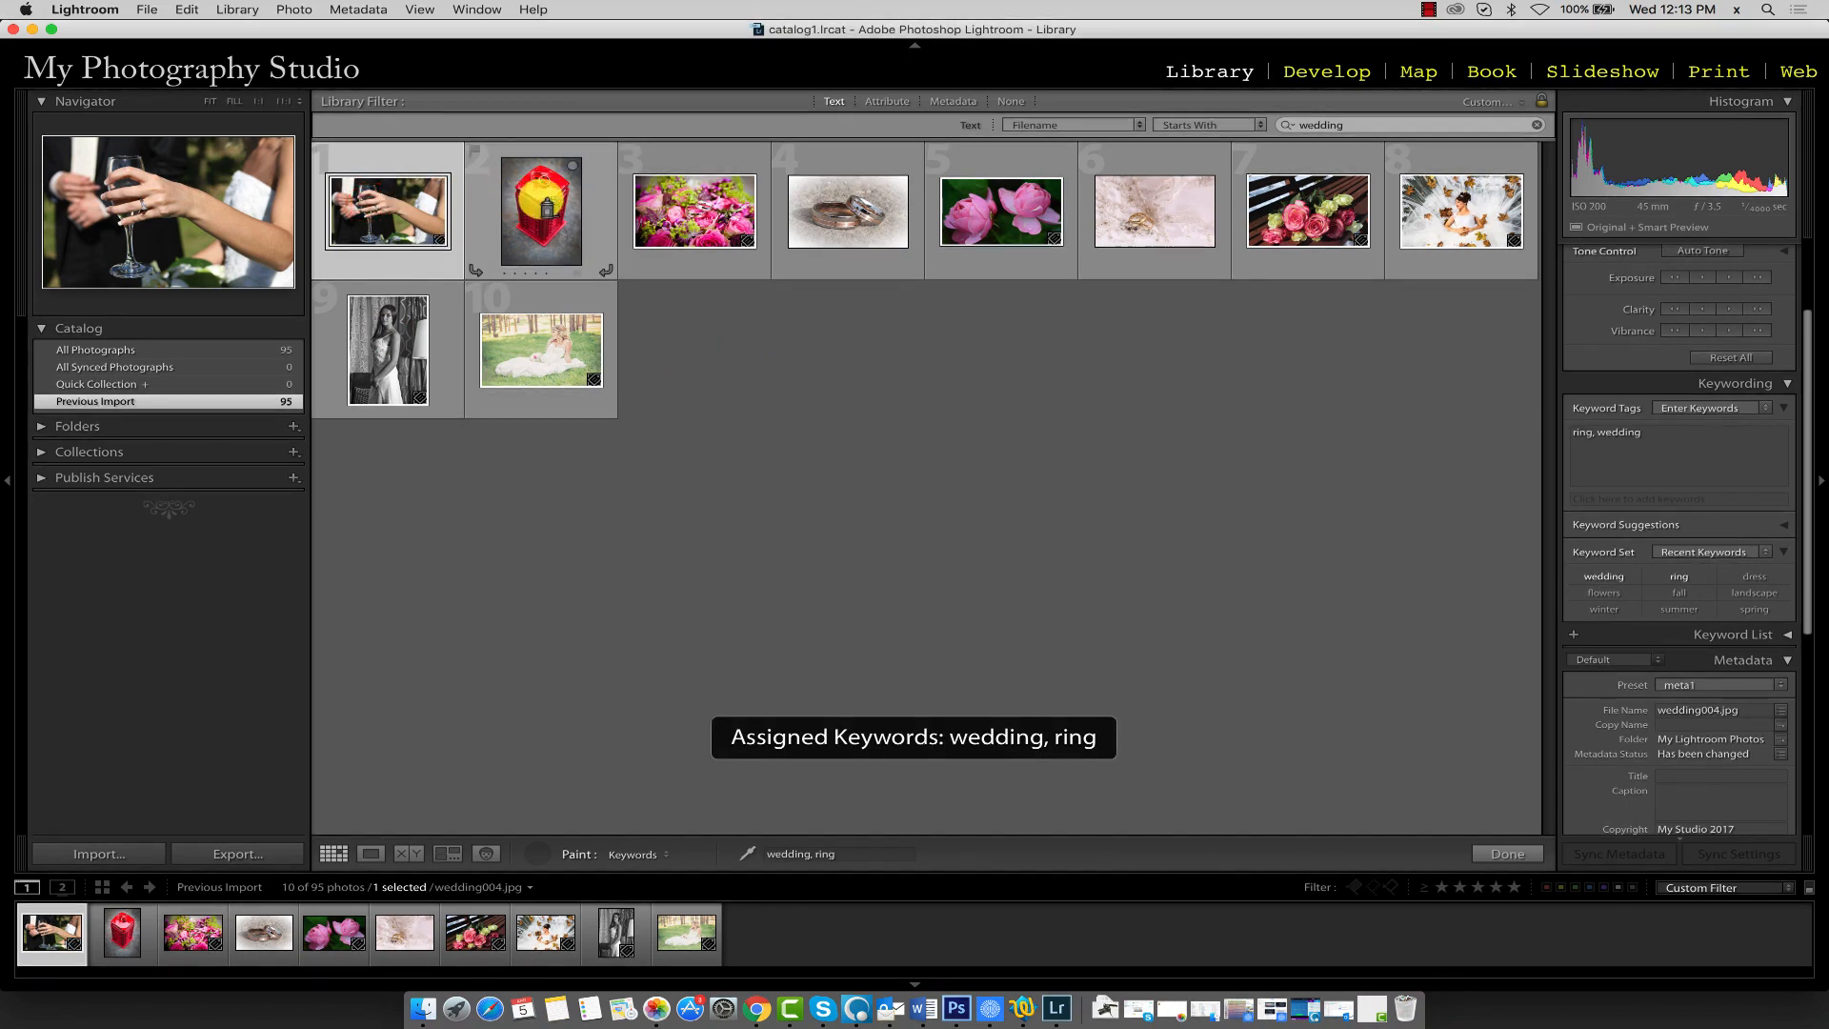
pyautogui.click(542, 201)
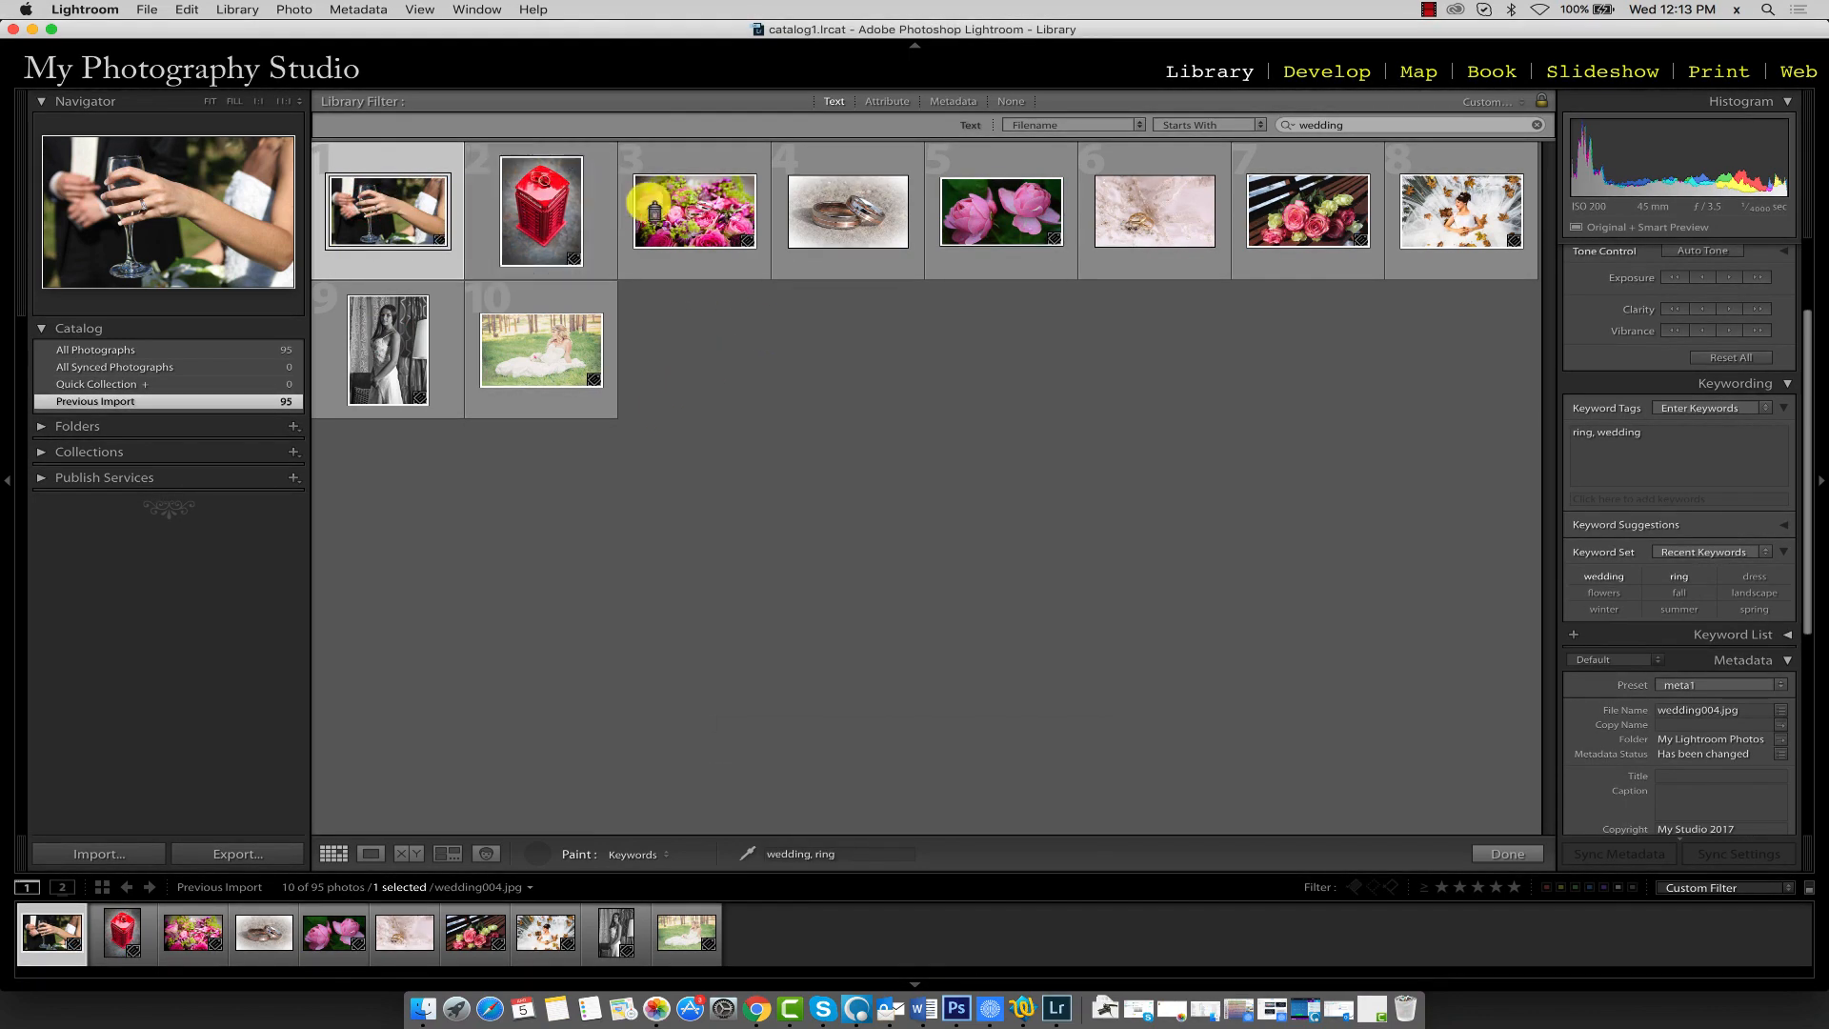
pyautogui.click(844, 204)
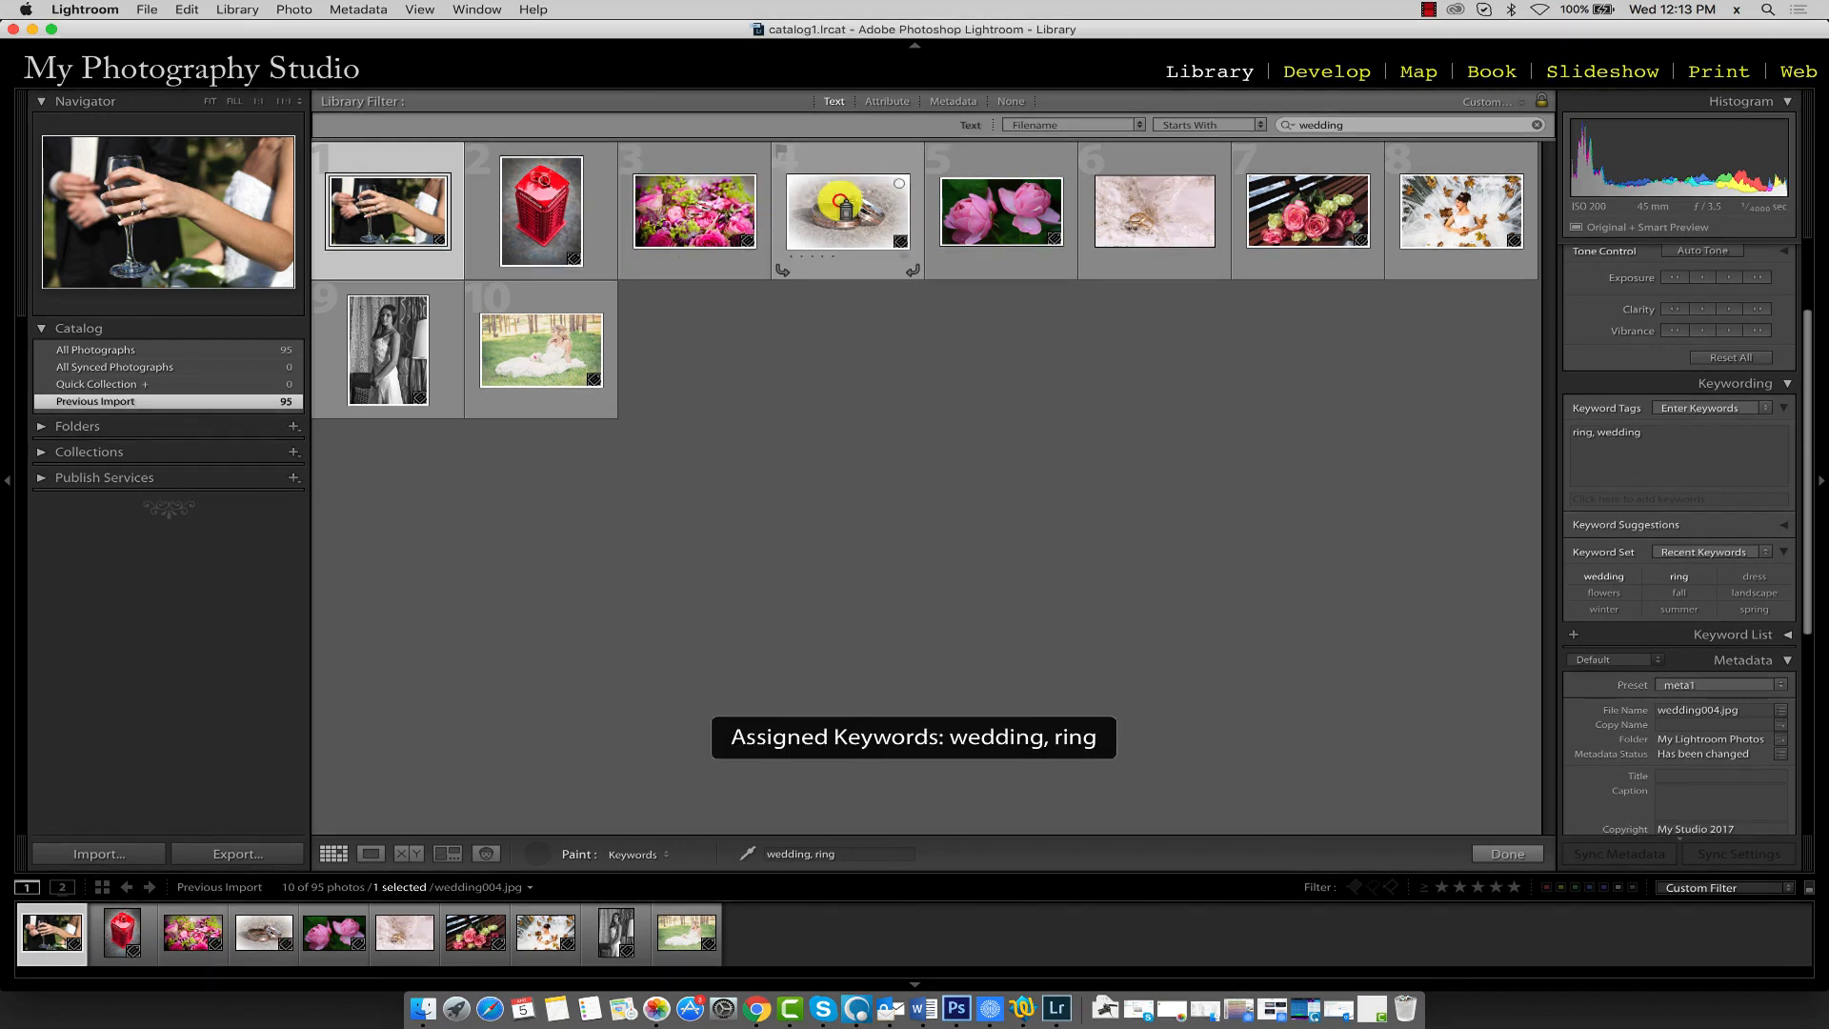
pyautogui.click(1154, 208)
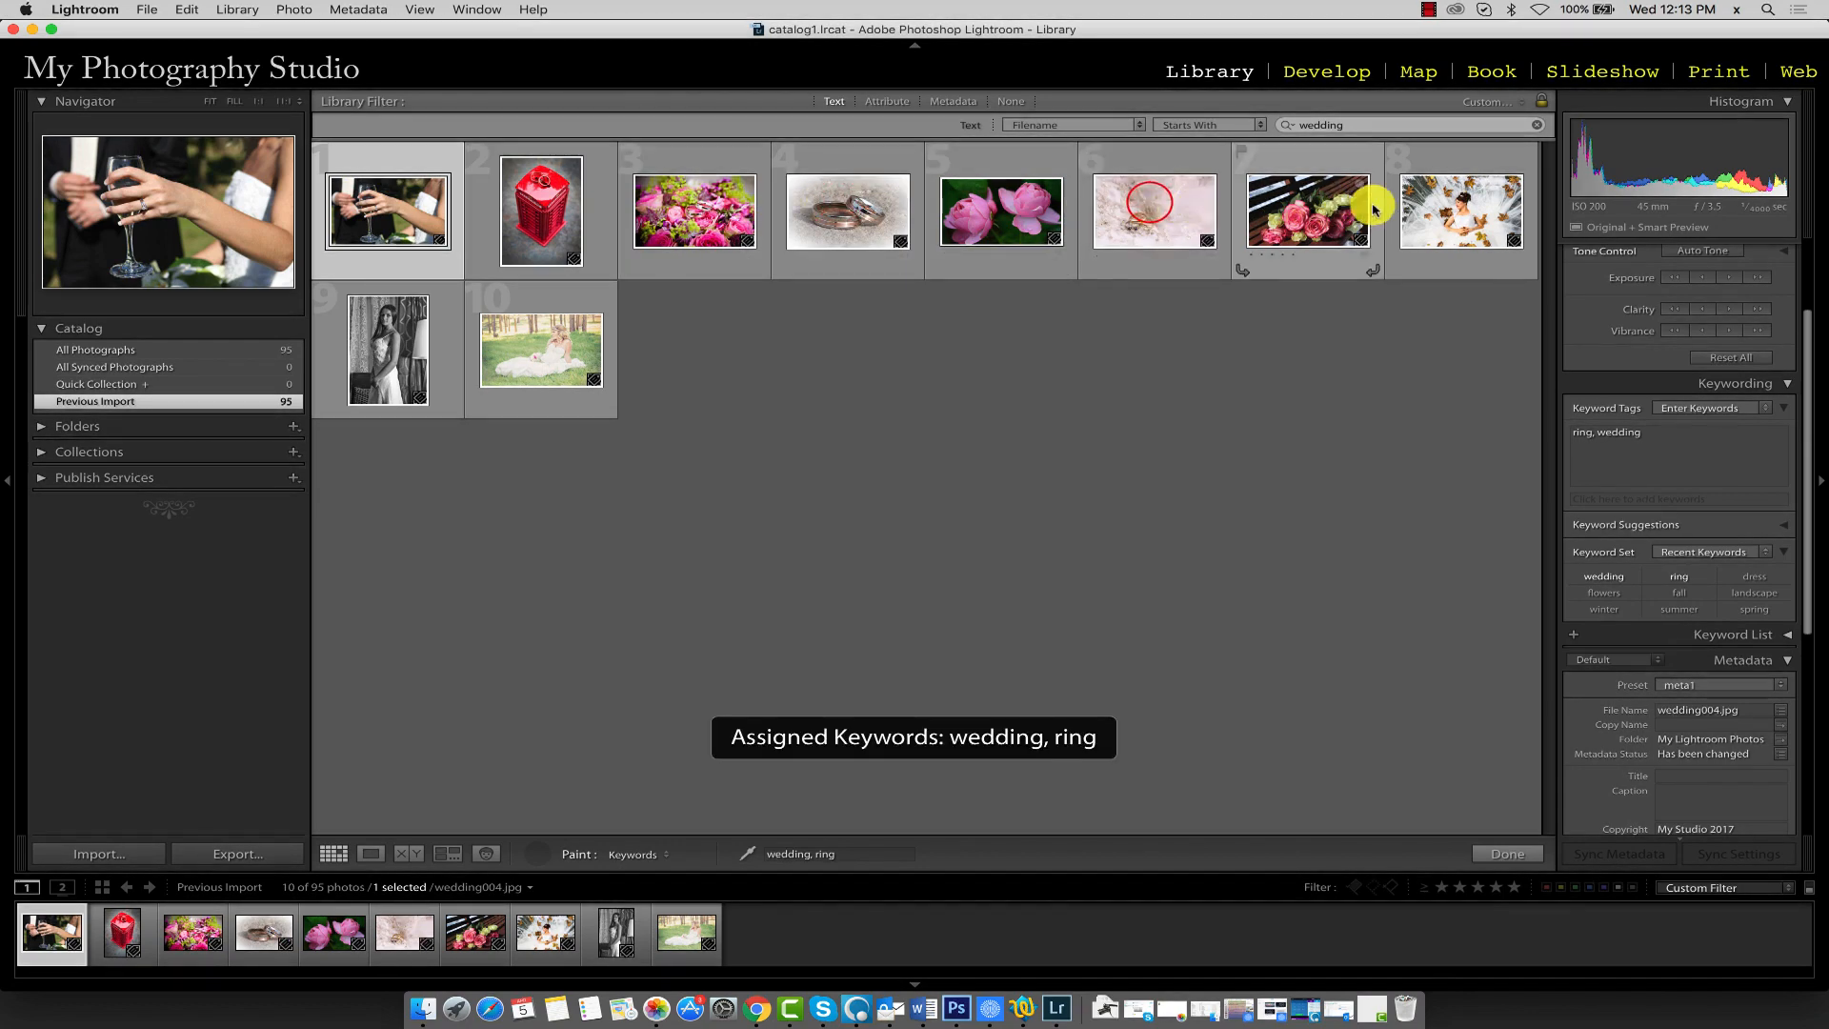
pyautogui.click(536, 853)
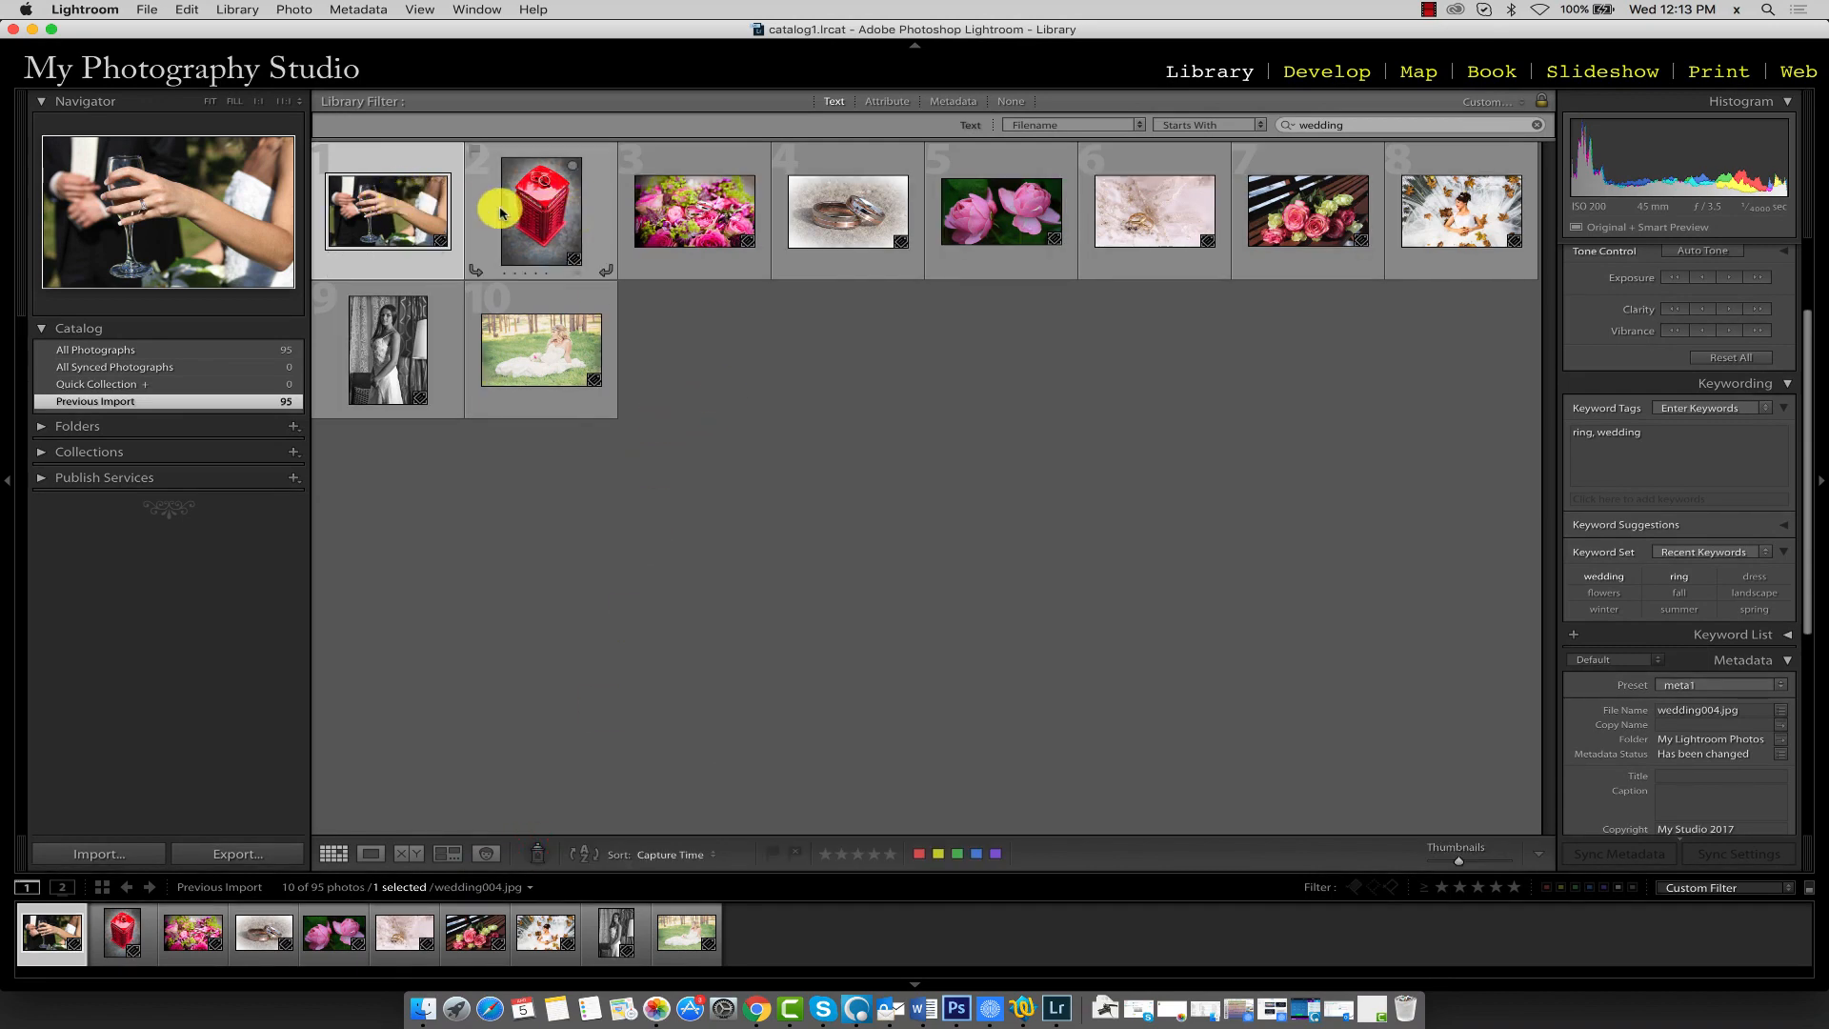
# Check the keyword tags of the second through tenth wedding photos individually, and clear the selection.
pyautogui.click(543, 205)
pyautogui.click(691, 211)
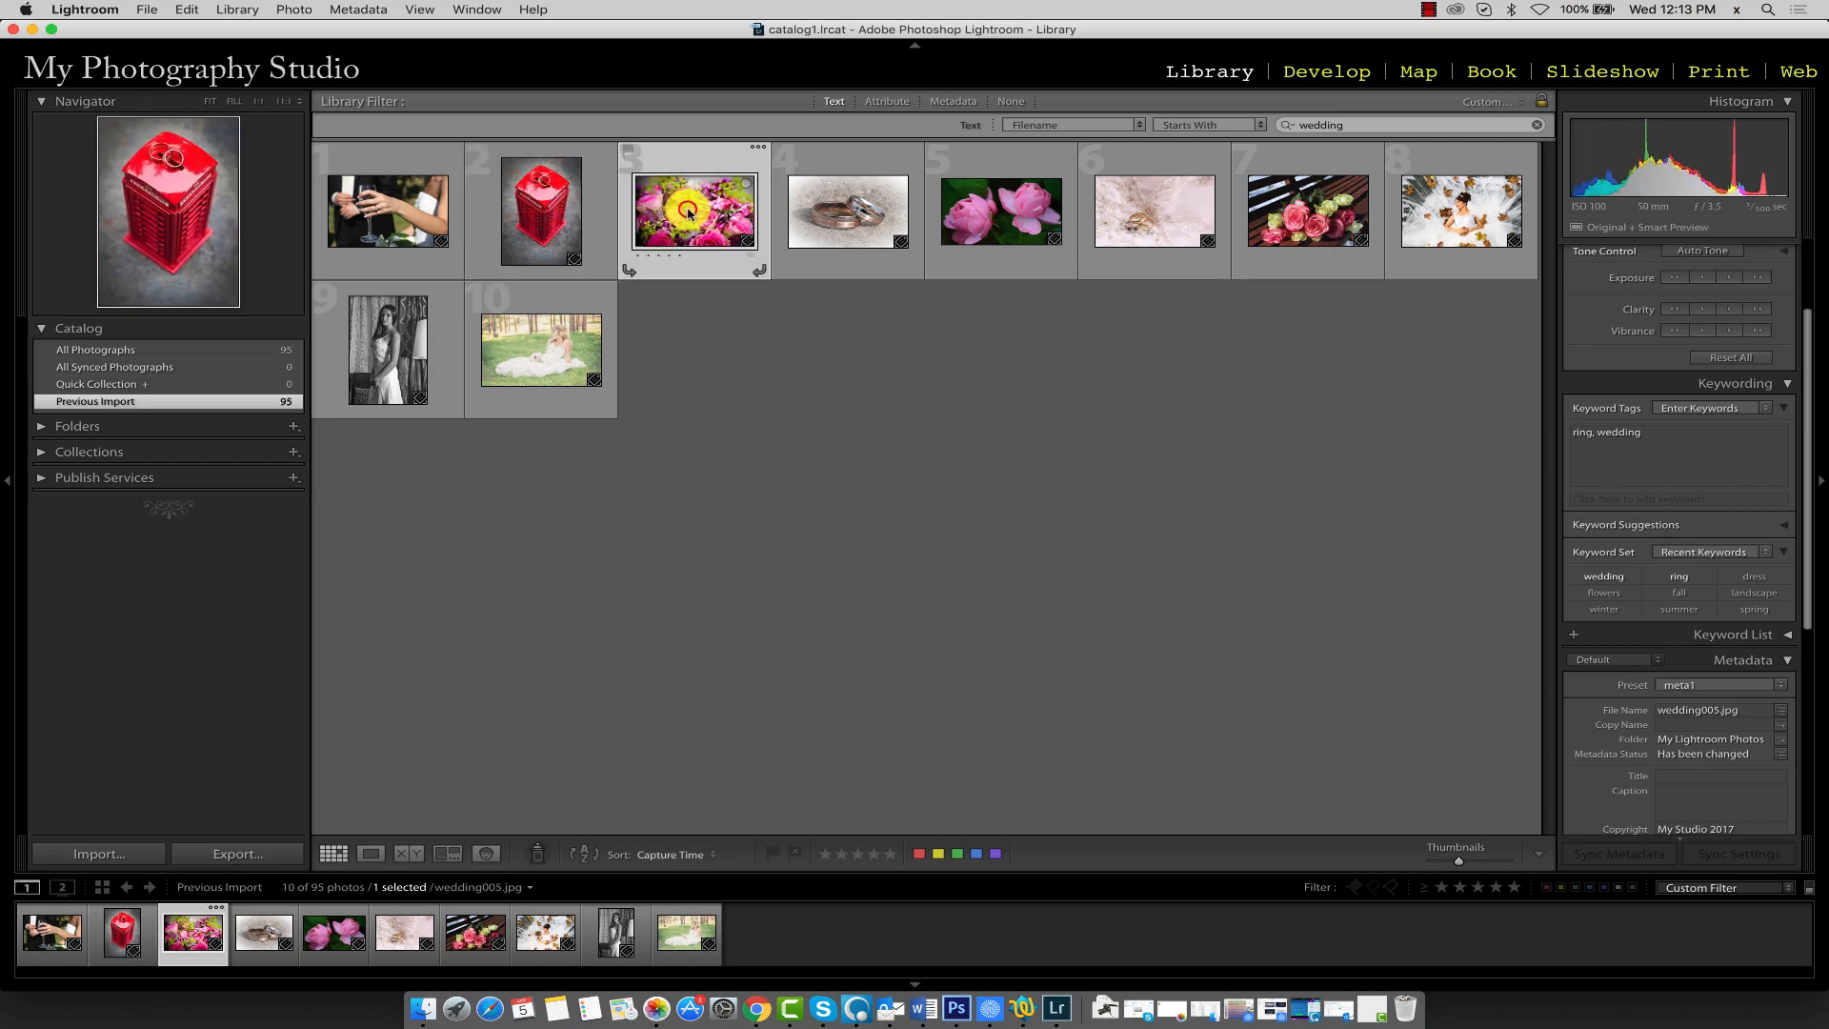
pyautogui.click(866, 220)
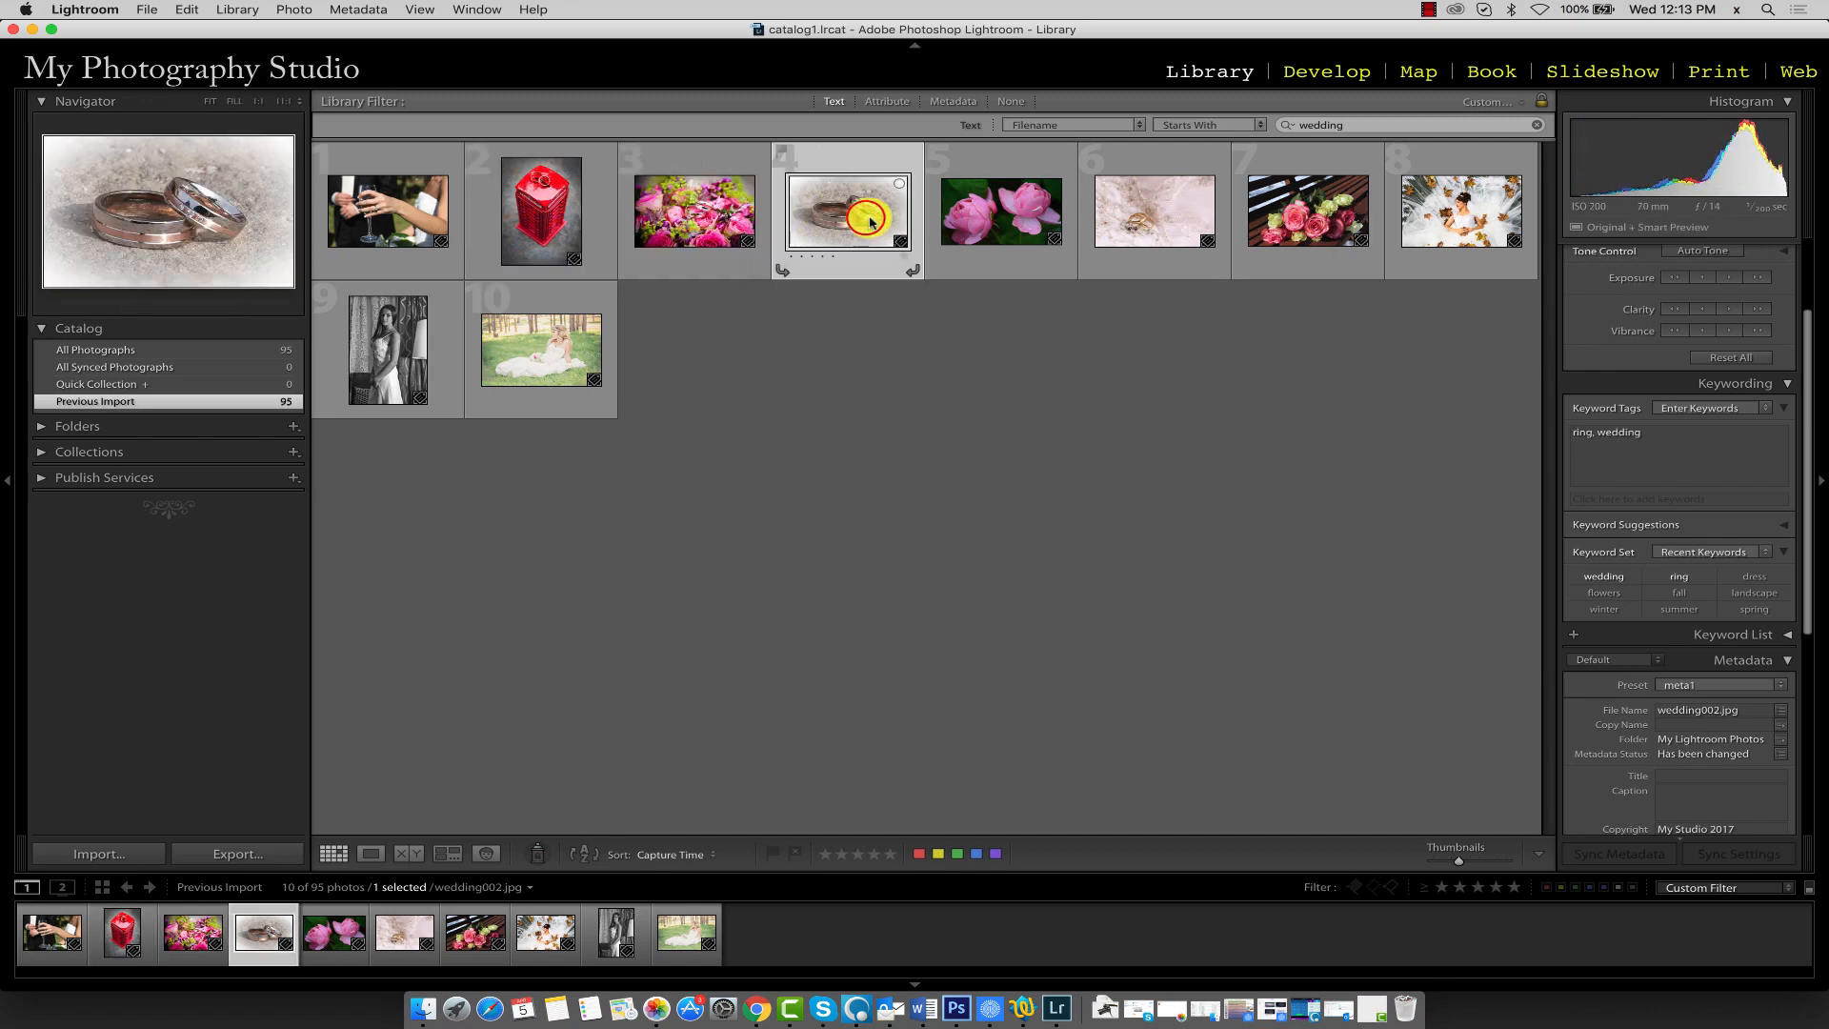
pyautogui.click(966, 227)
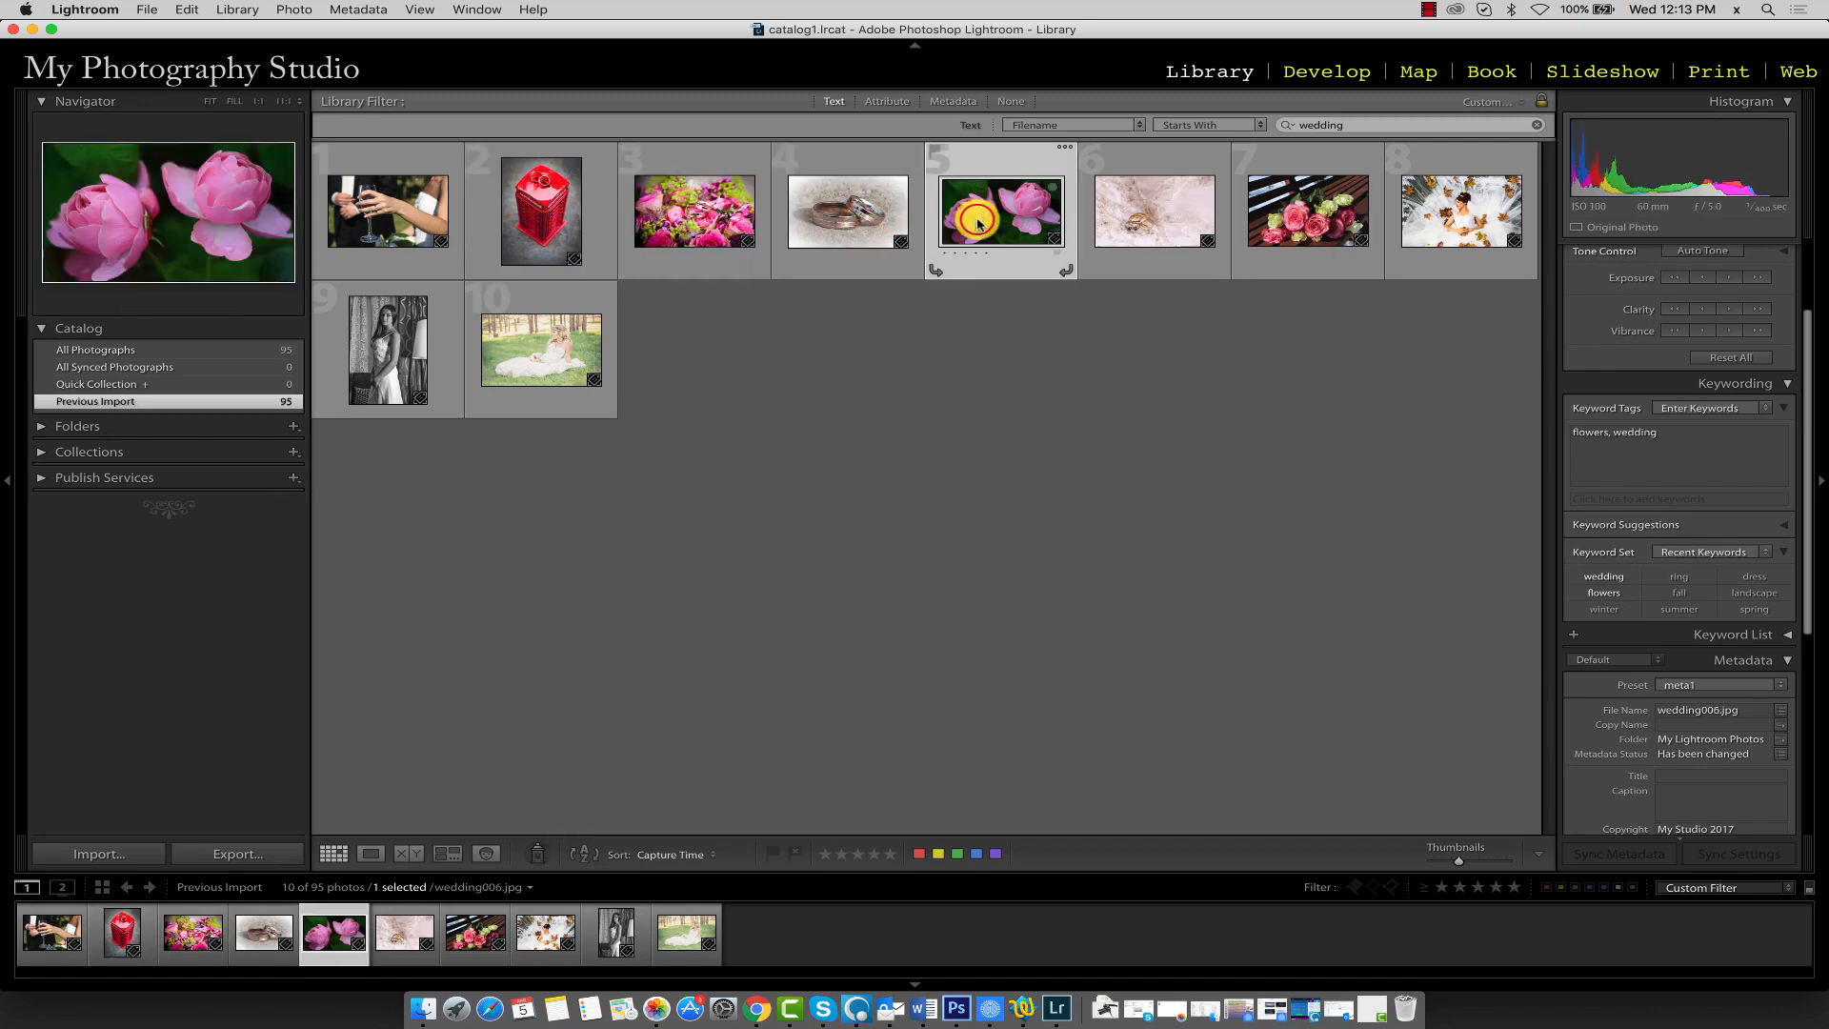
pyautogui.click(1161, 214)
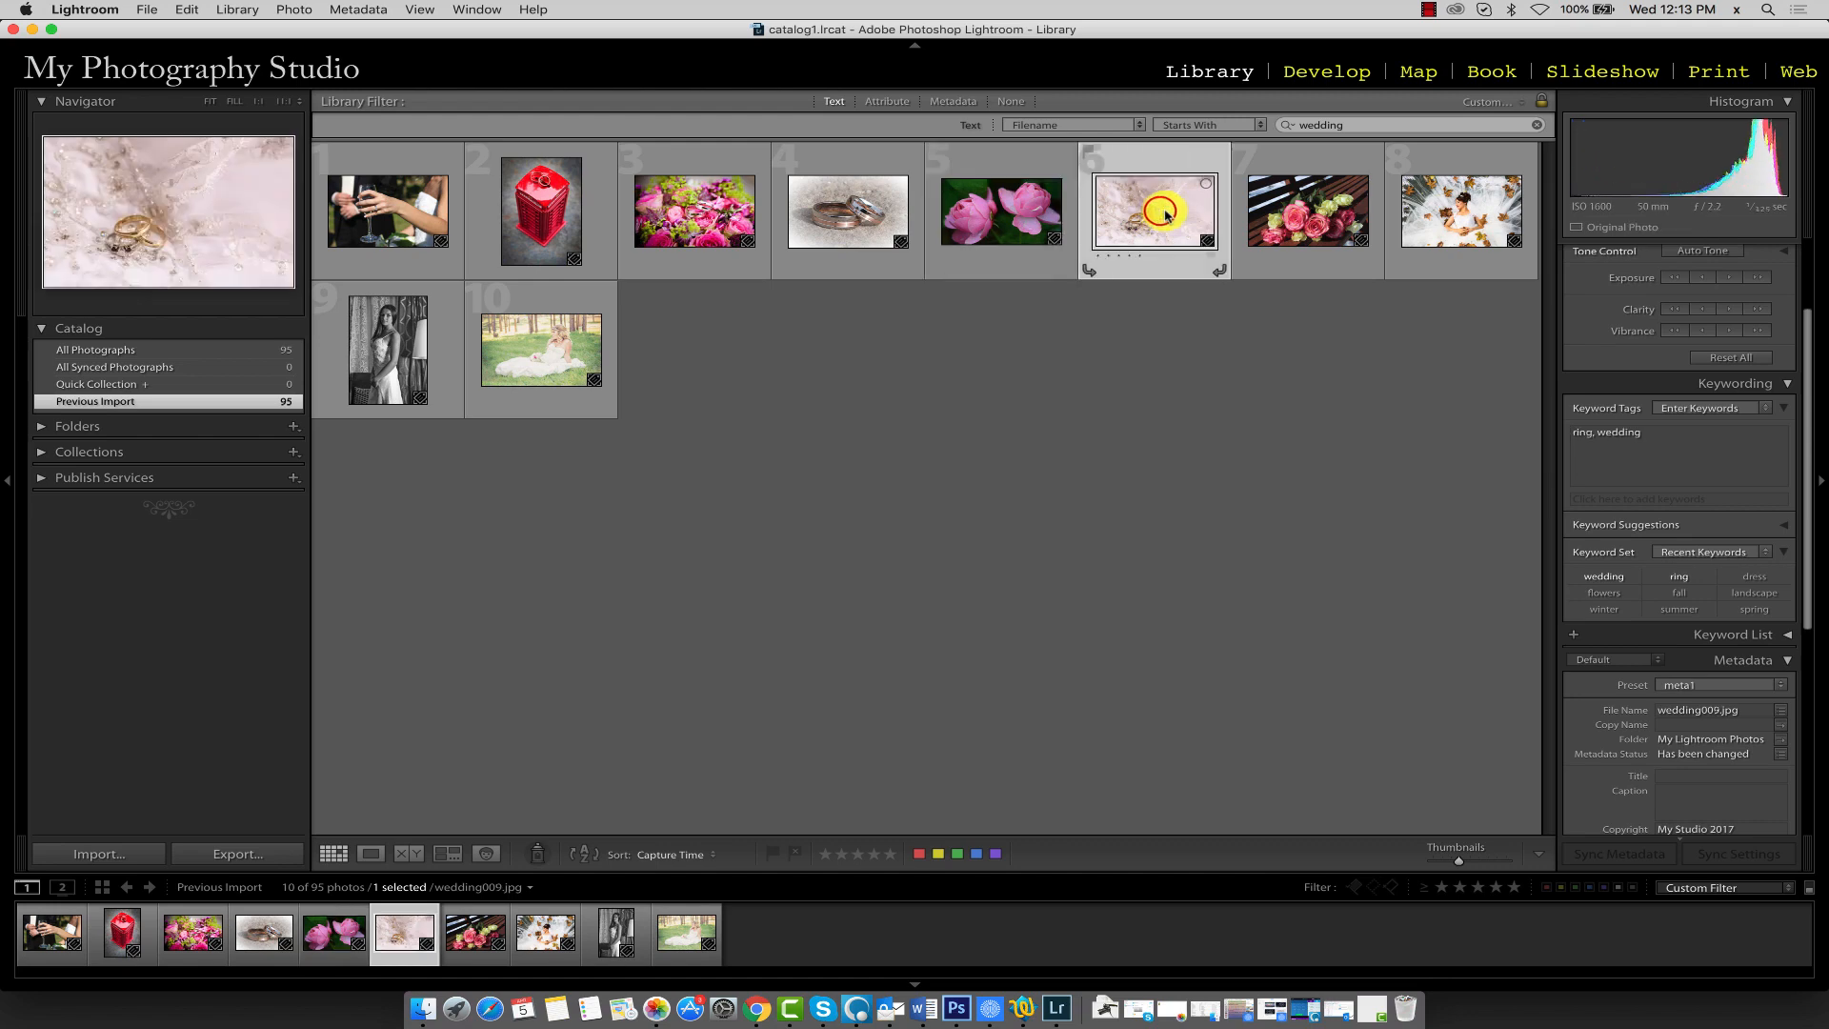
pyautogui.click(1275, 211)
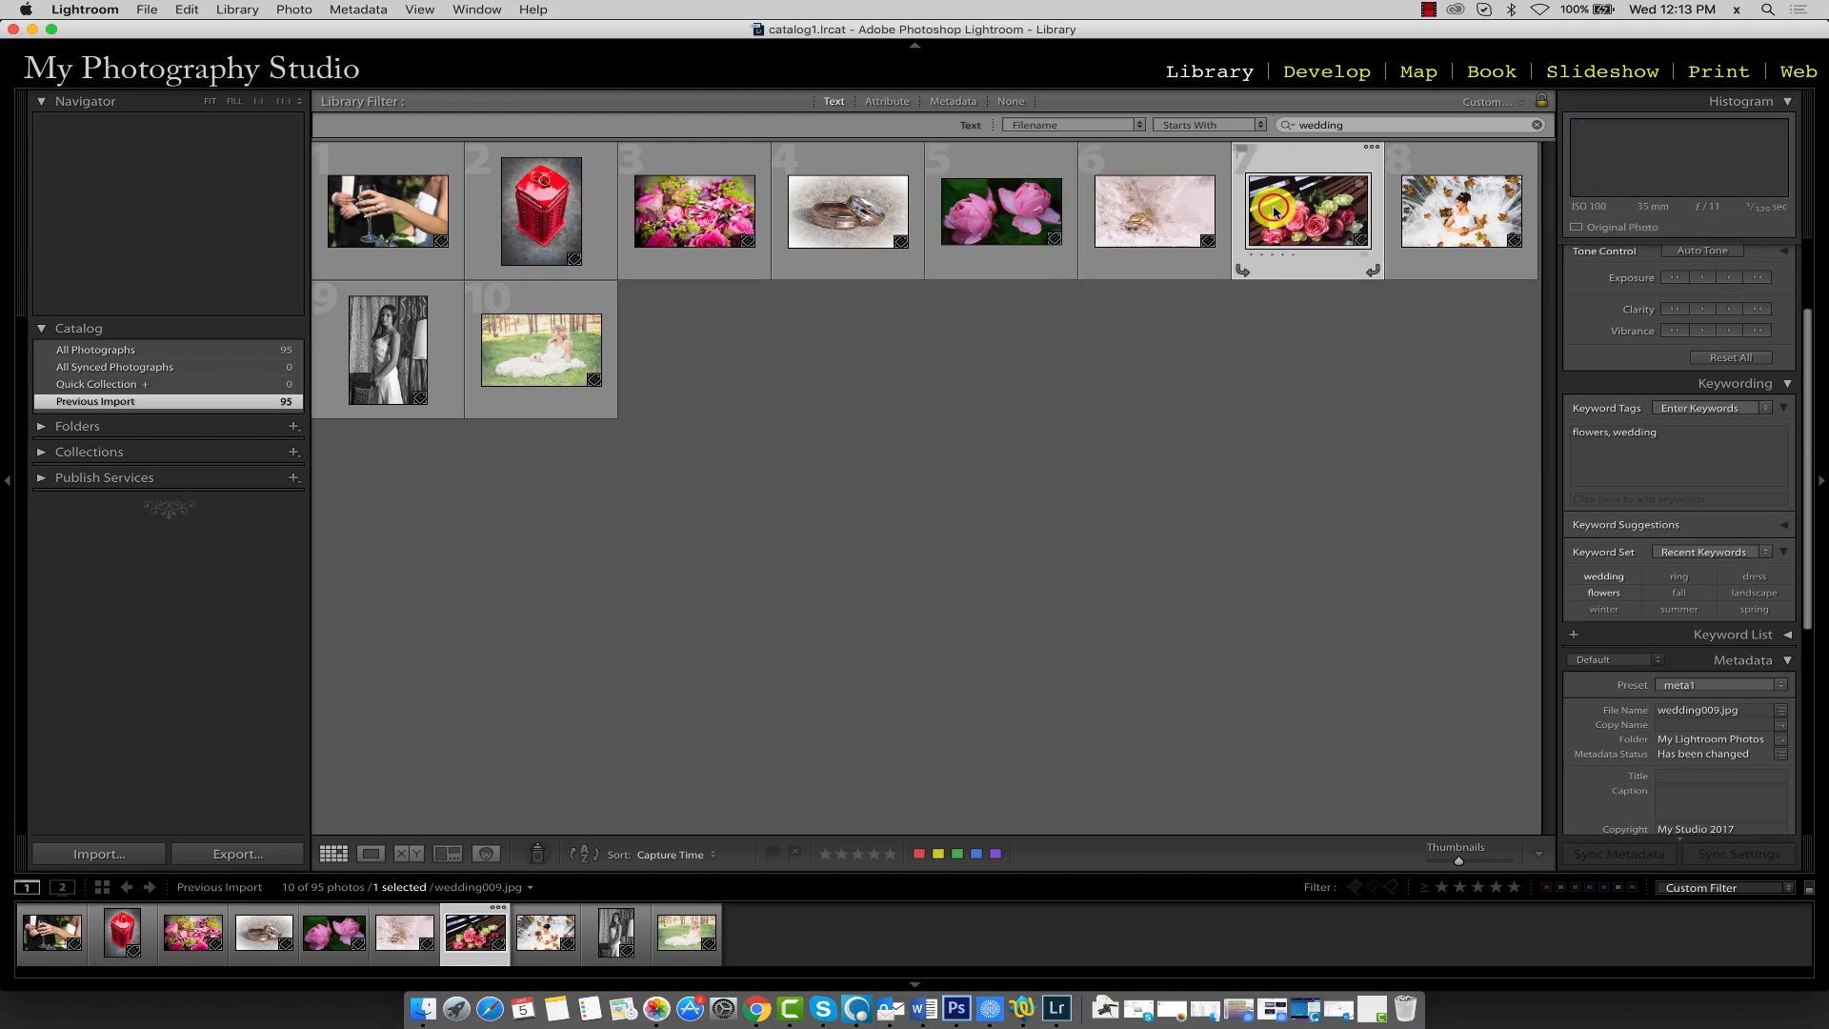
pyautogui.click(1420, 206)
pyautogui.click(364, 357)
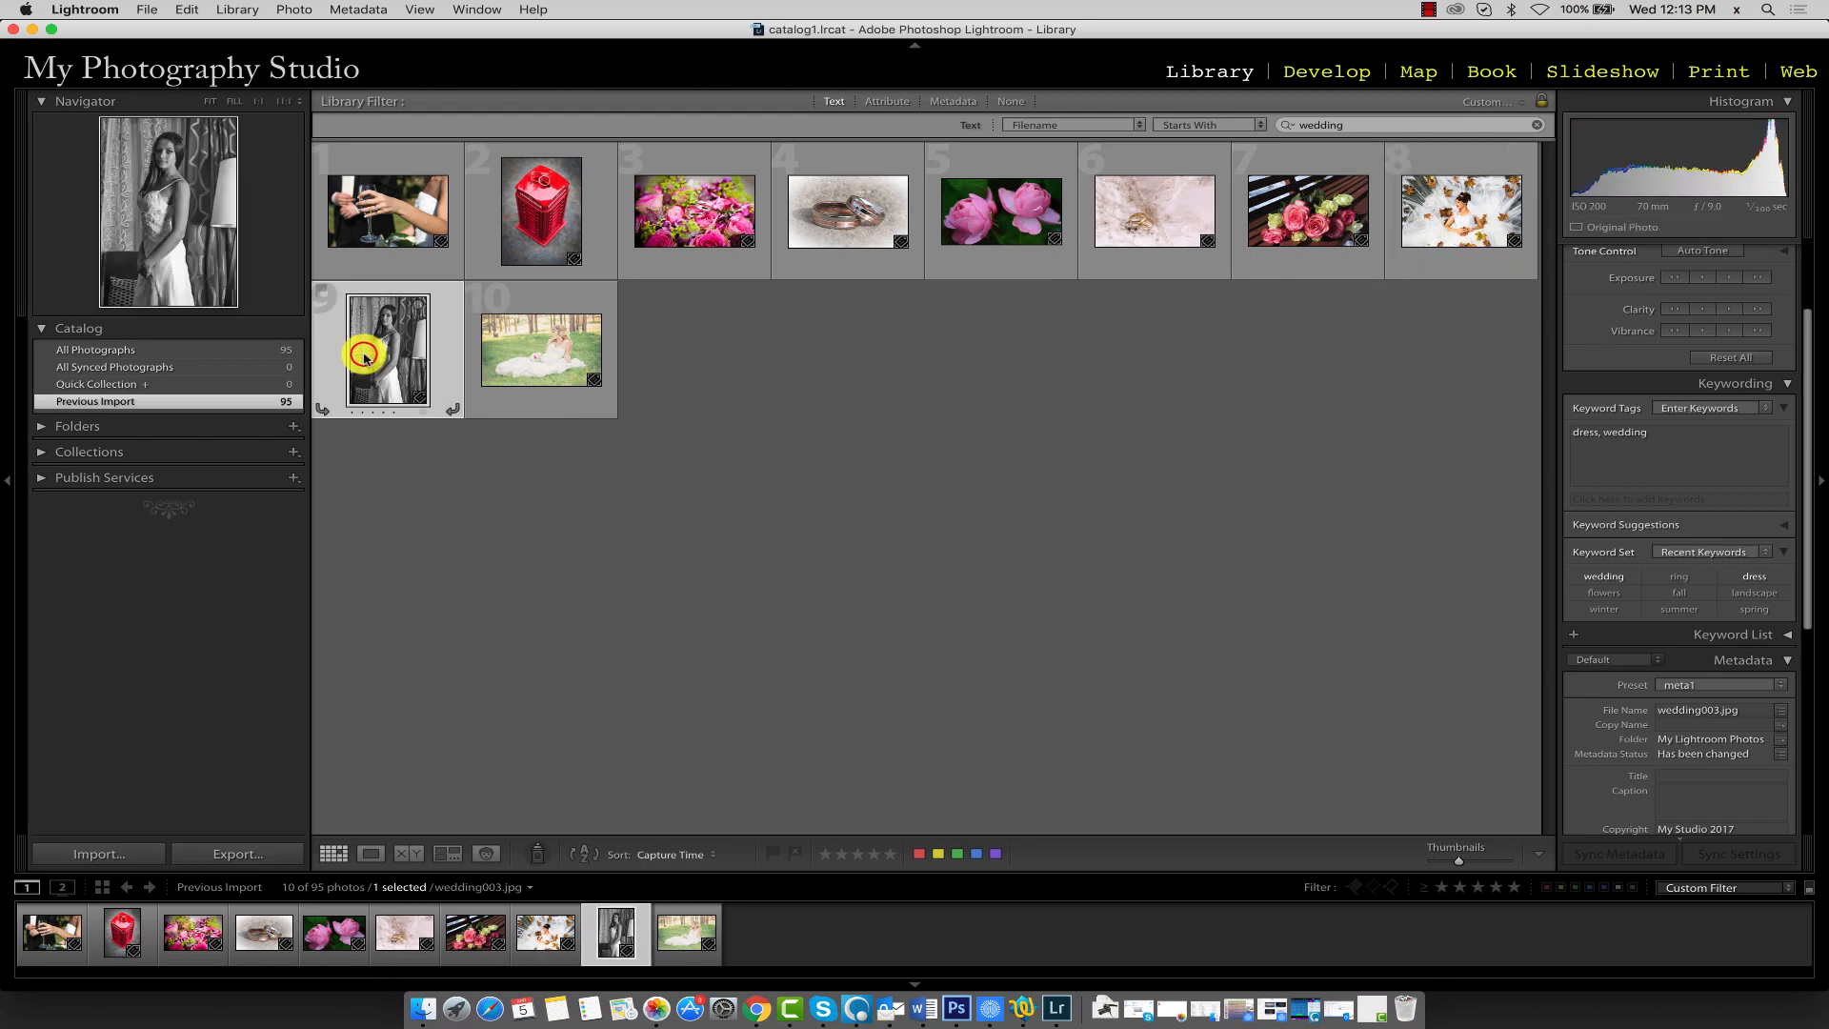
pyautogui.click(522, 344)
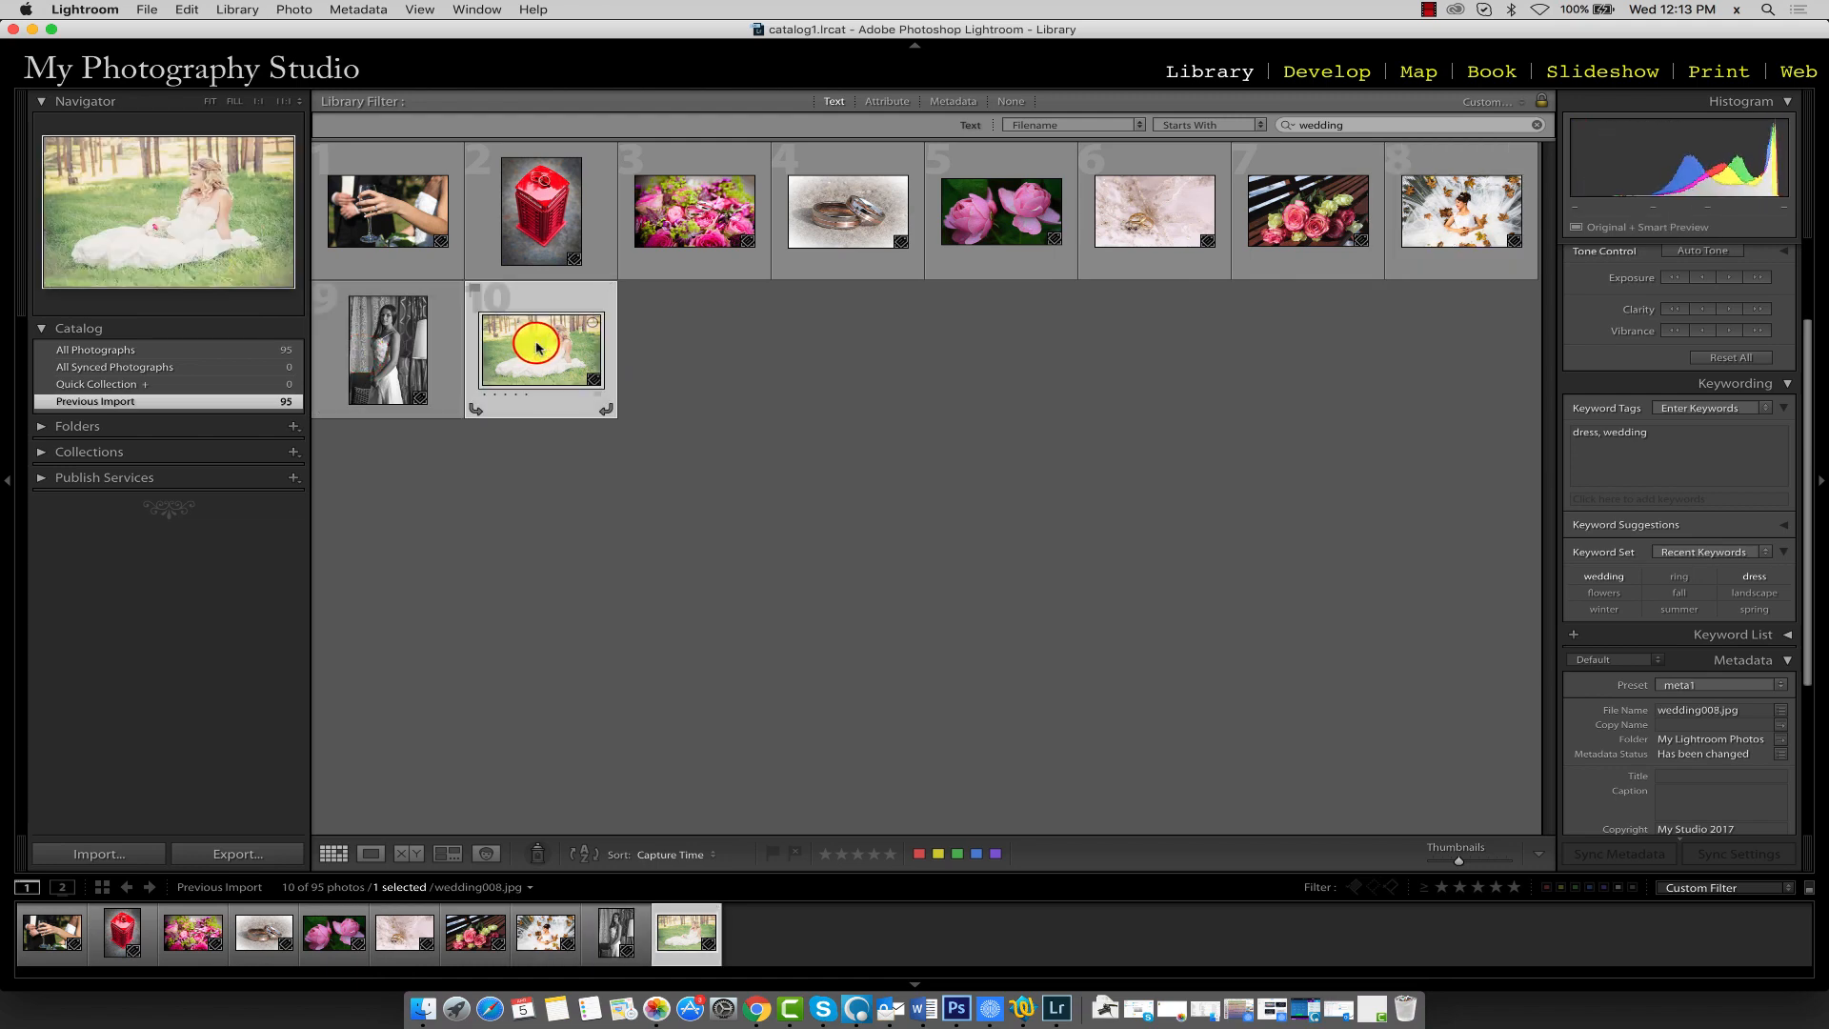
pyautogui.click(770, 368)
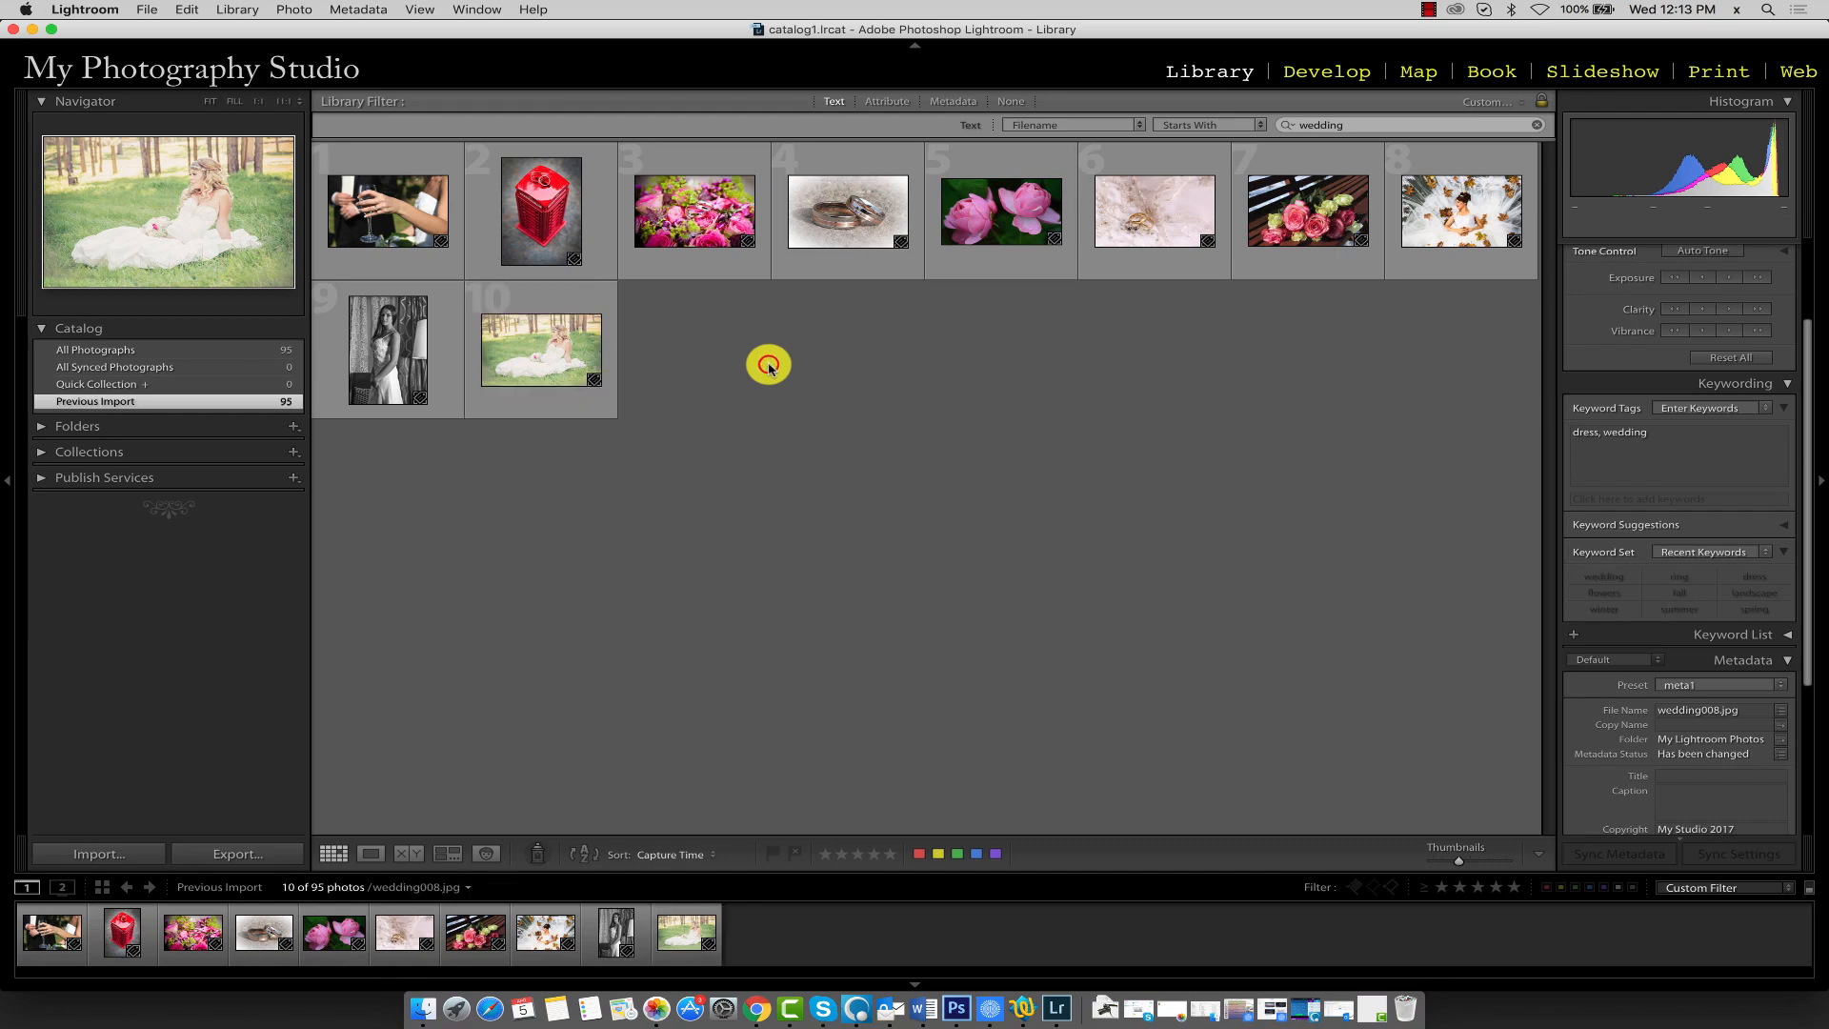